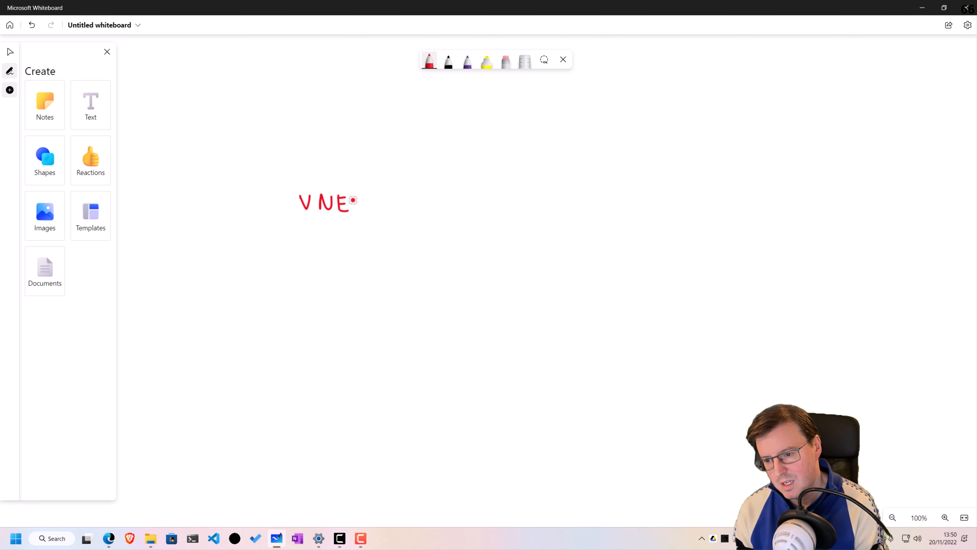
Handwrite the final T in red to complete the label VNET
drag(346, 197, 361, 197)
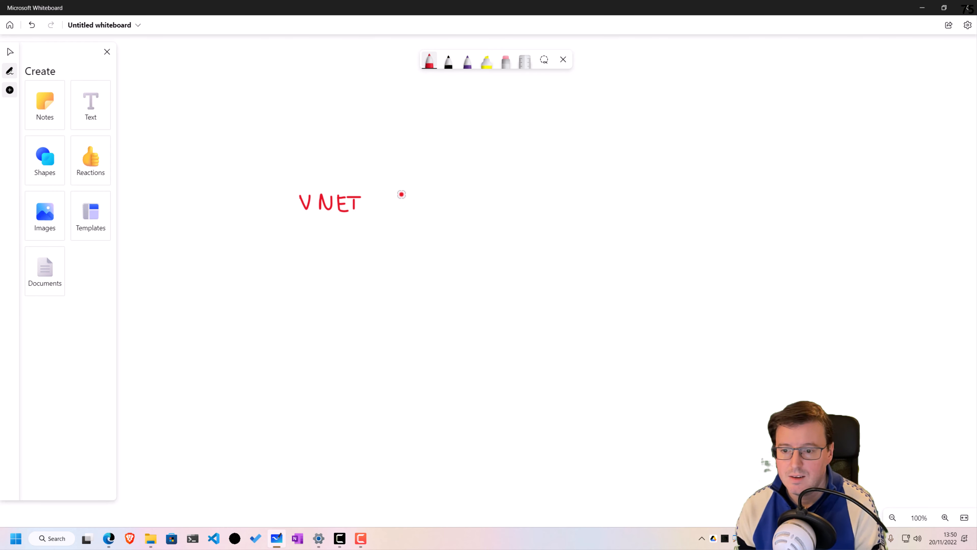
mouse_move(401, 195)
mouse_down()
mouse_move(413, 191)
mouse_move(418, 209)
mouse_up()
drag(419, 193, 436, 205)
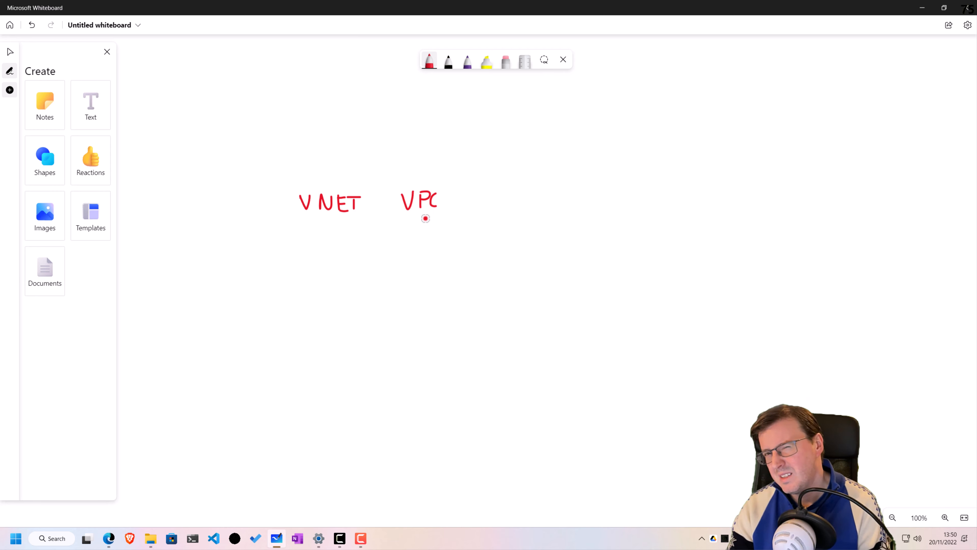
key(ctrl+z)
key(ctrl+z)
key(ctrl+z)
key(ctrl+z)
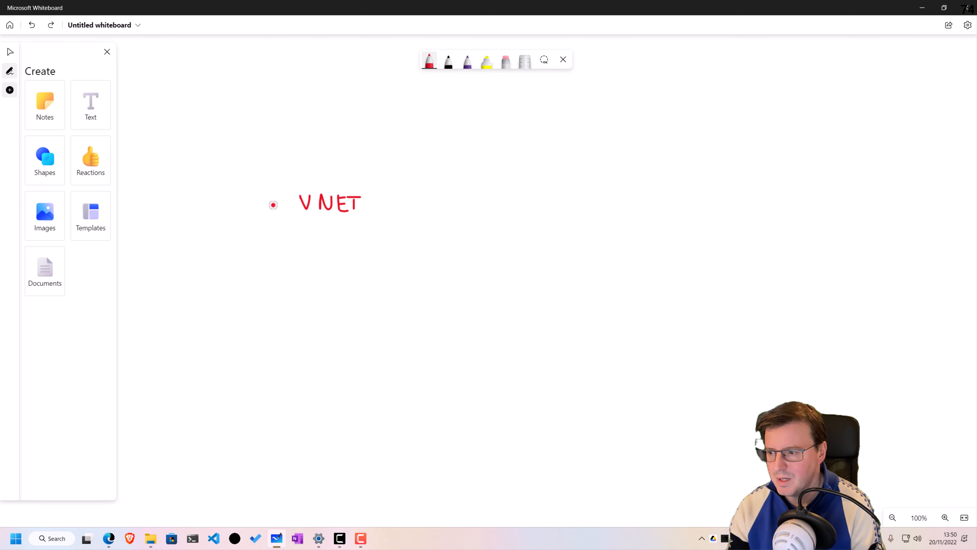
Draw a large freehand red rectangle below the VNET label
click(44, 161)
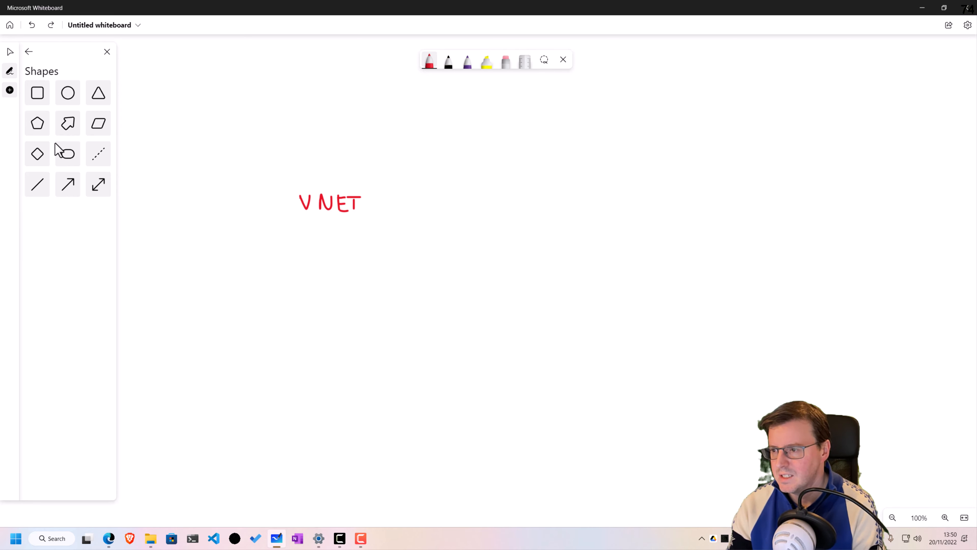
click(42, 101)
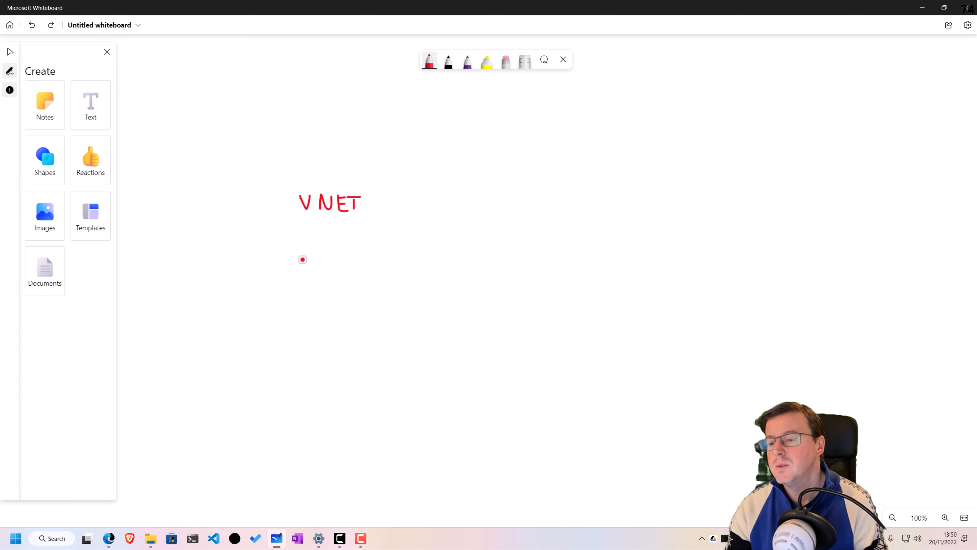
mouse_move(301, 254)
mouse_down()
mouse_move(279, 382)
mouse_move(594, 395)
mouse_move(652, 380)
mouse_move(661, 253)
mouse_move(303, 232)
mouse_move(300, 257)
mouse_up()
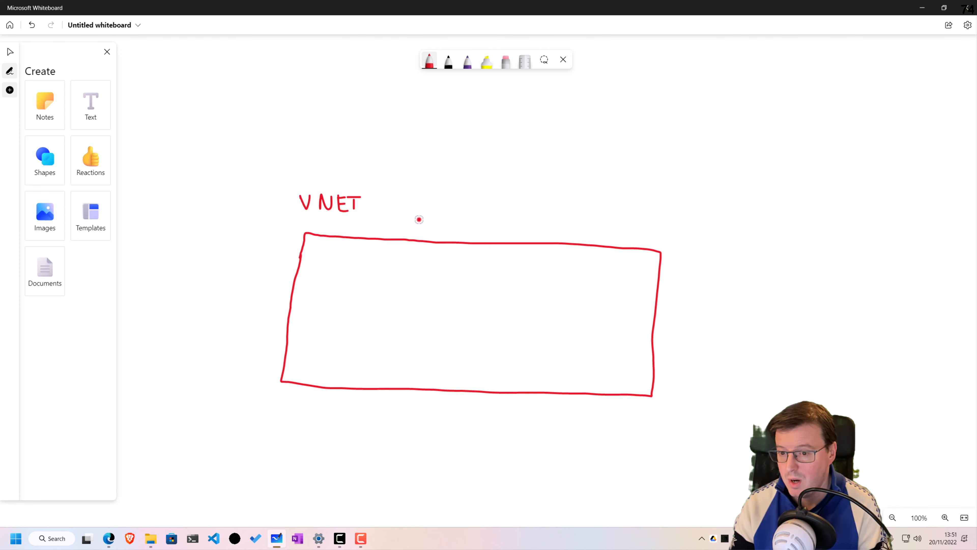
Handwrite the address range 10.0.0.0/8 beside the VNET label and the note CIDR above its prefix
mouse_move(407, 199)
mouse_down()
mouse_move(406, 215)
mouse_move(418, 201)
mouse_move(440, 212)
mouse_move(475, 208)
mouse_up()
click(430, 214)
click(459, 213)
click(486, 213)
mouse_move(503, 203)
mouse_down()
mouse_move(495, 213)
mouse_move(533, 199)
mouse_move(545, 208)
mouse_up()
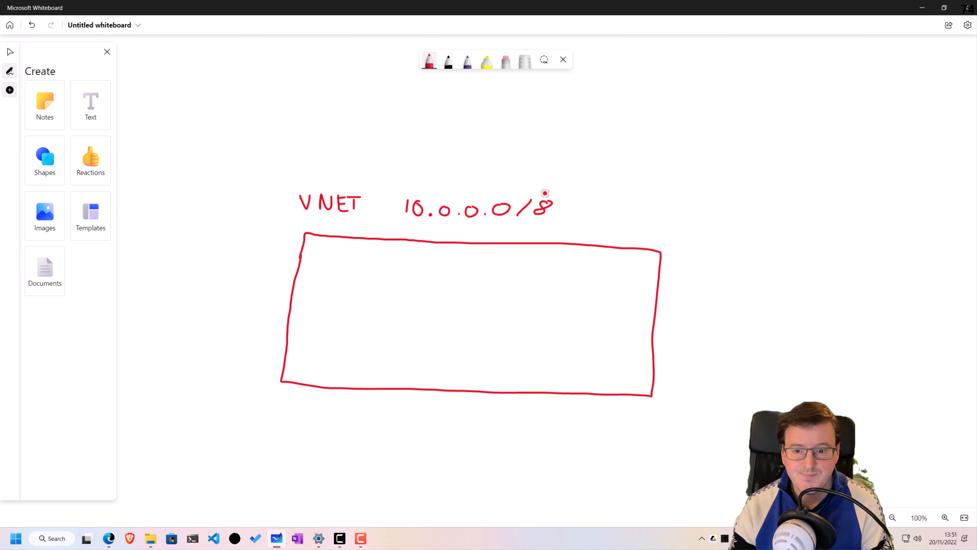
mouse_move(535, 161)
mouse_down()
mouse_move(560, 173)
mouse_move(578, 161)
mouse_move(573, 170)
mouse_up()
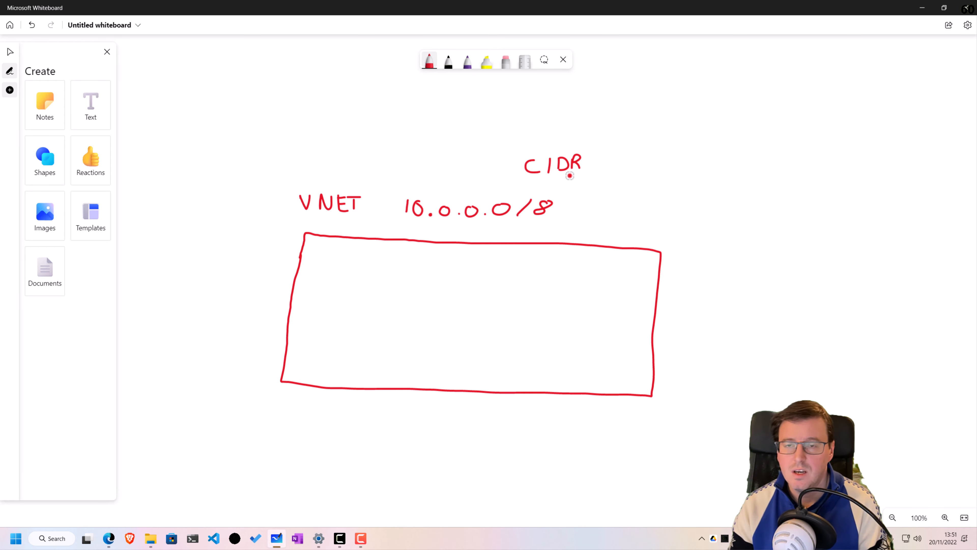
drag(510, 223, 559, 224)
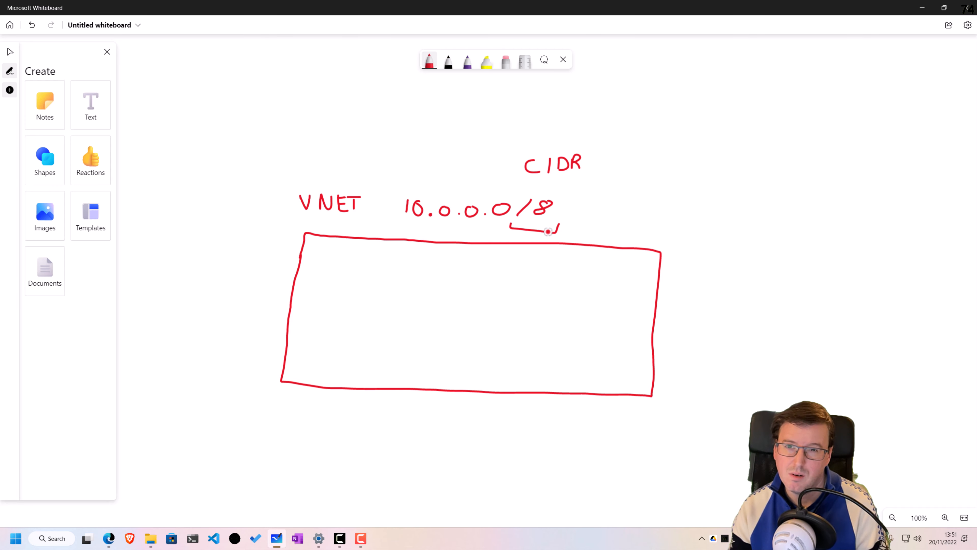
key(ctrl+z)
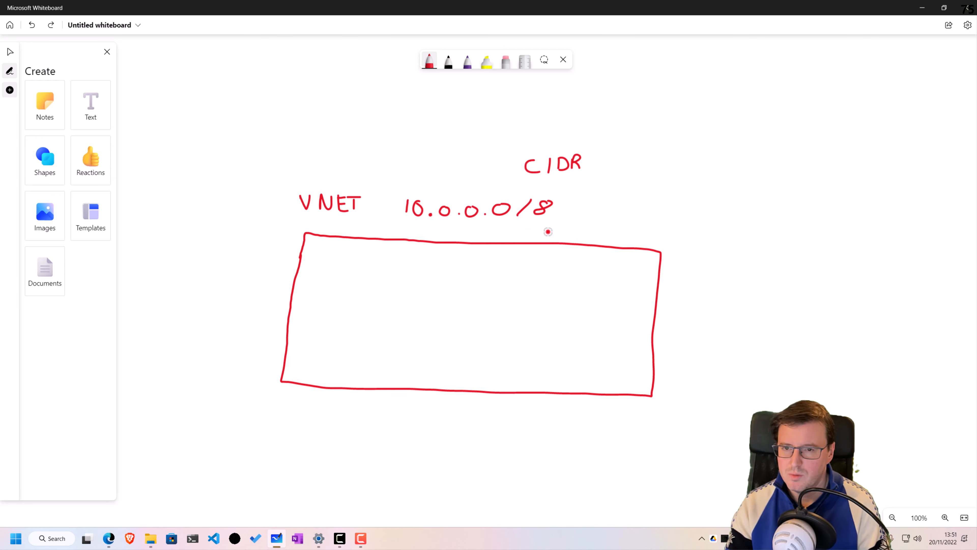
click(467, 65)
click(461, 67)
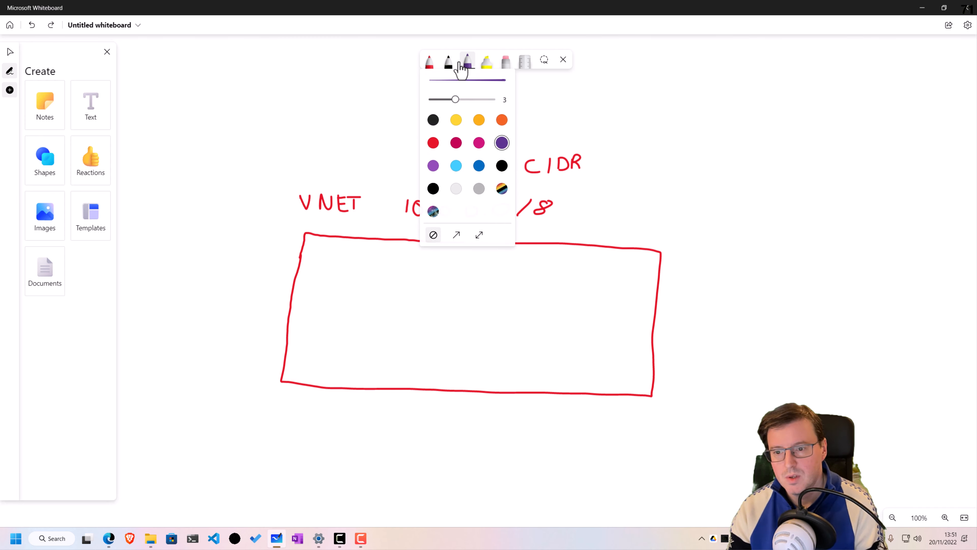
click(430, 63)
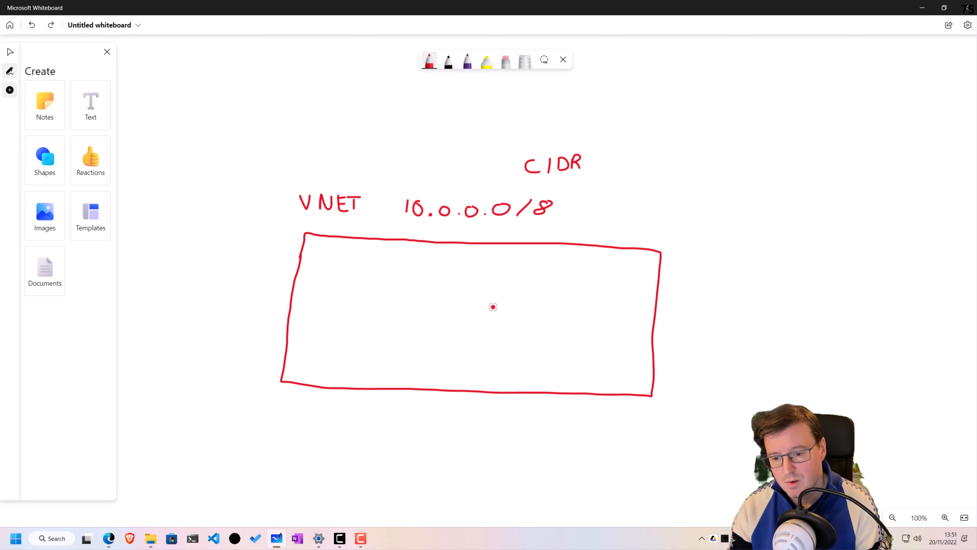
Draw two smaller red boxes side by side inside the VNET rectangle and label them SUB1 and SUB2
mouse_move(494, 293)
mouse_down()
mouse_move(485, 343)
mouse_move(578, 349)
mouse_move(584, 321)
mouse_move(569, 281)
mouse_move(494, 280)
mouse_up()
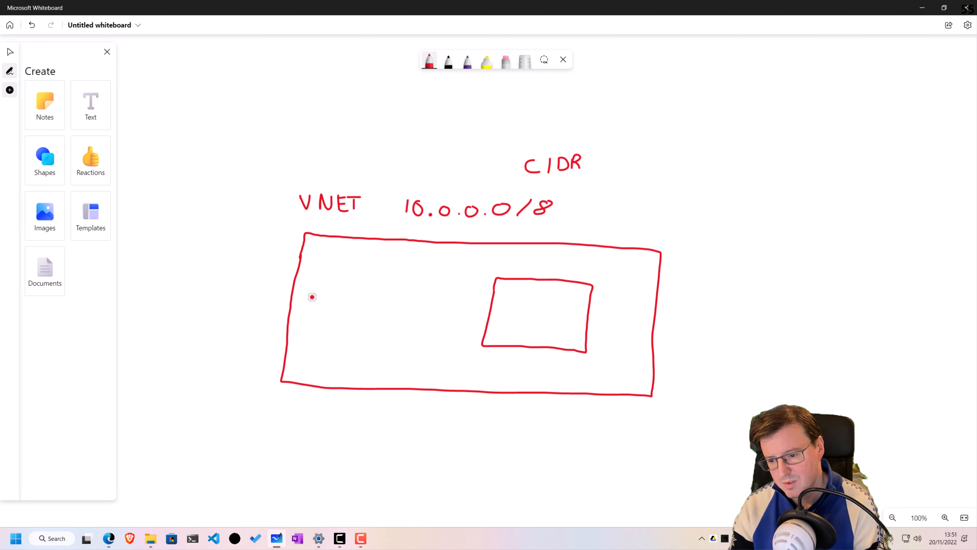
mouse_move(328, 285)
mouse_down()
mouse_move(356, 363)
mouse_move(400, 354)
mouse_move(411, 281)
mouse_move(331, 279)
mouse_move(366, 257)
mouse_move(361, 272)
mouse_move(377, 273)
mouse_up()
mouse_move(532, 260)
mouse_down()
mouse_move(523, 271)
mouse_move(545, 261)
mouse_move(554, 273)
mouse_up()
drag(557, 263, 569, 275)
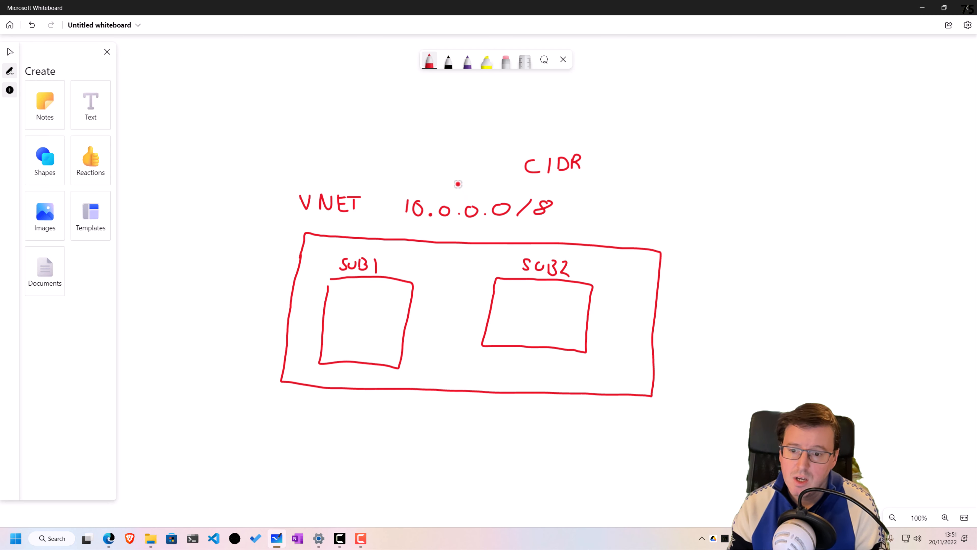
mouse_move(458, 183)
mouse_down()
mouse_move(471, 190)
mouse_move(465, 197)
mouse_up()
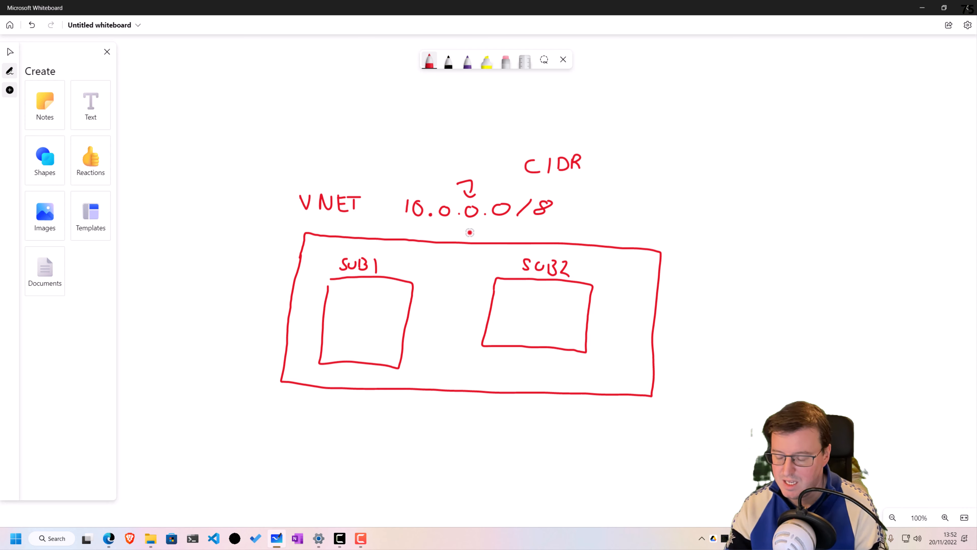
key(ctrl+z)
key(ctrl+z)
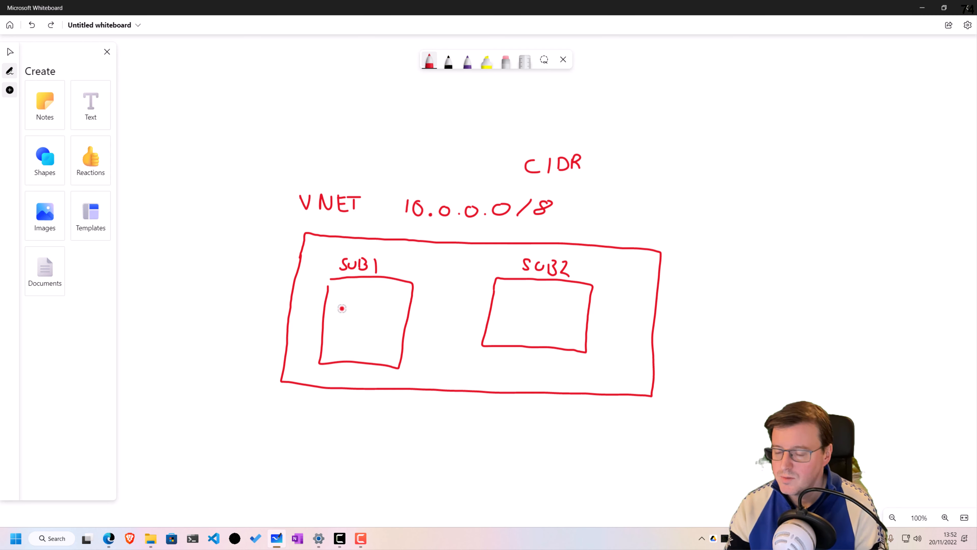
Handwrite the subnet range 10.10.0.0/16 inside the SUB1 box
mouse_move(331, 298)
mouse_down()
mouse_move(328, 310)
mouse_move(339, 301)
mouse_move(384, 318)
mouse_move(372, 351)
mouse_up()
click(345, 312)
drag(382, 342, 378, 353)
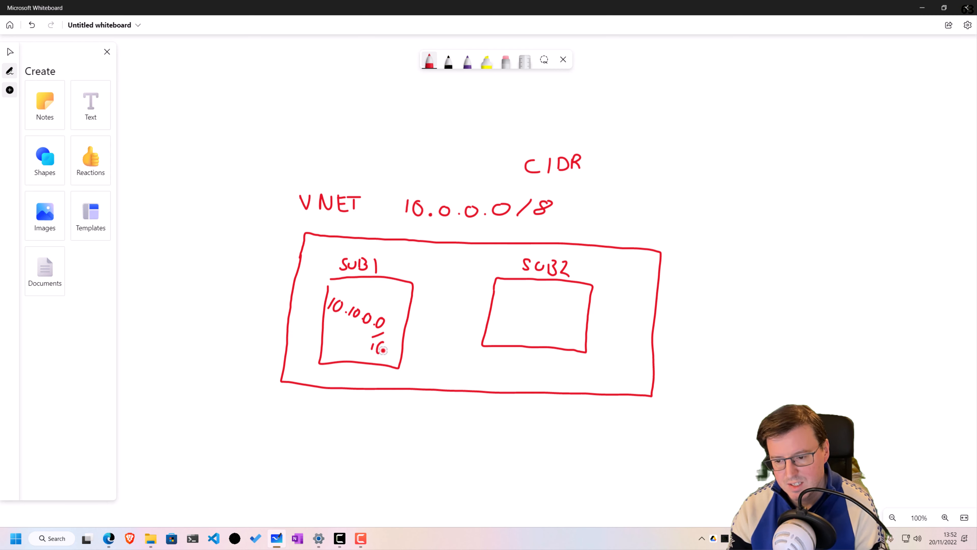
Handwrite the subnet range 10.20.0.0/16 inside the SUB2 box
drag(501, 297, 503, 312)
mouse_move(514, 303)
mouse_down()
mouse_move(511, 314)
mouse_move(557, 312)
mouse_move(557, 338)
mouse_up()
click(517, 313)
click(537, 315)
click(551, 316)
drag(569, 326, 564, 336)
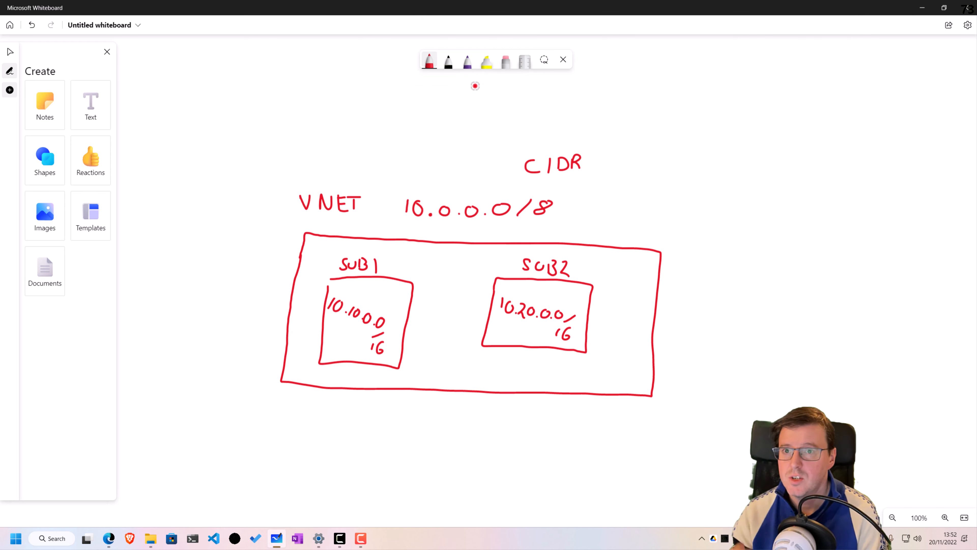
With the purple pen, draw a box labelled VM1 outside the VNET and connect it through a vNIC box to SUB1
click(467, 62)
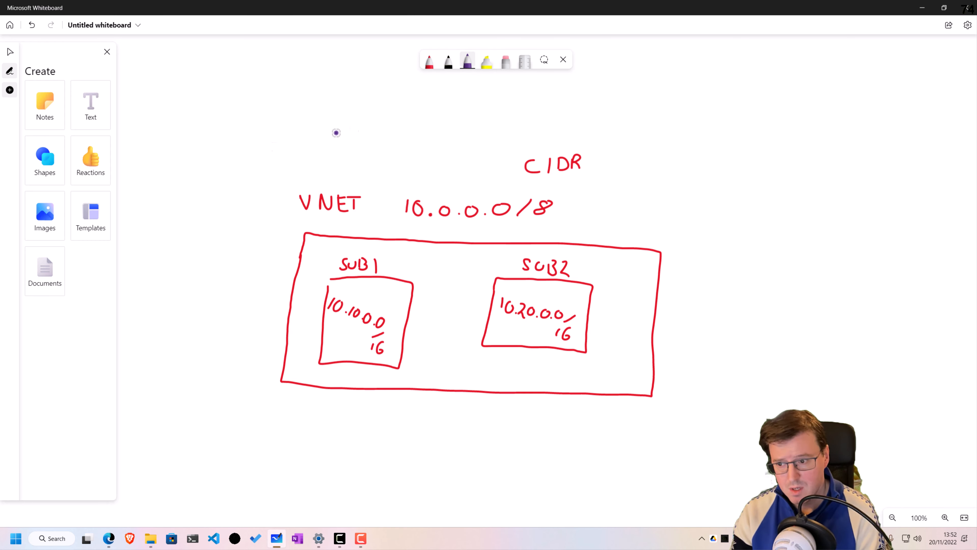
mouse_move(168, 134)
mouse_down()
mouse_move(215, 142)
mouse_move(233, 159)
mouse_move(227, 218)
mouse_move(194, 229)
mouse_move(149, 212)
mouse_move(156, 156)
mouse_up()
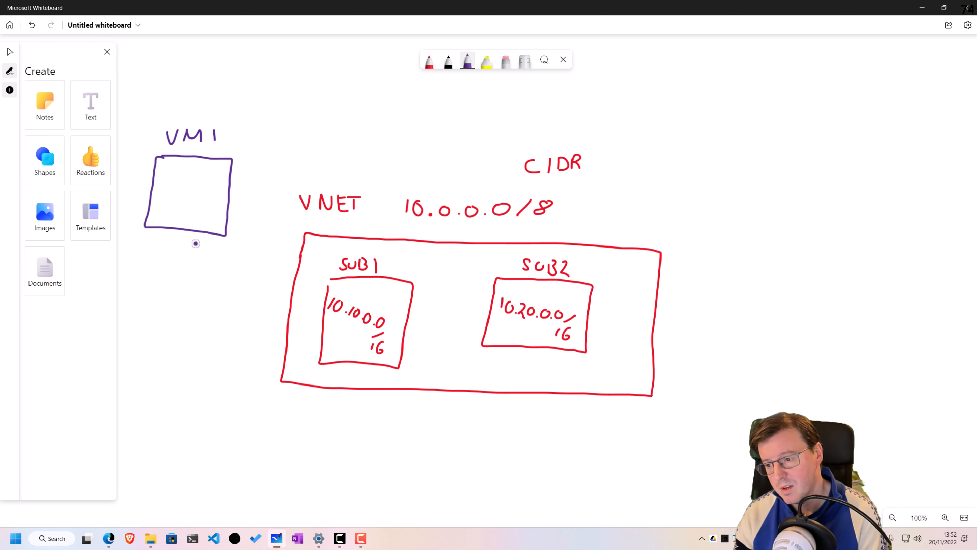
mouse_move(191, 233)
mouse_down()
mouse_move(190, 278)
mouse_move(227, 266)
mouse_move(236, 283)
mouse_move(247, 279)
mouse_move(196, 288)
mouse_move(254, 289)
mouse_move(223, 259)
mouse_move(203, 260)
mouse_up()
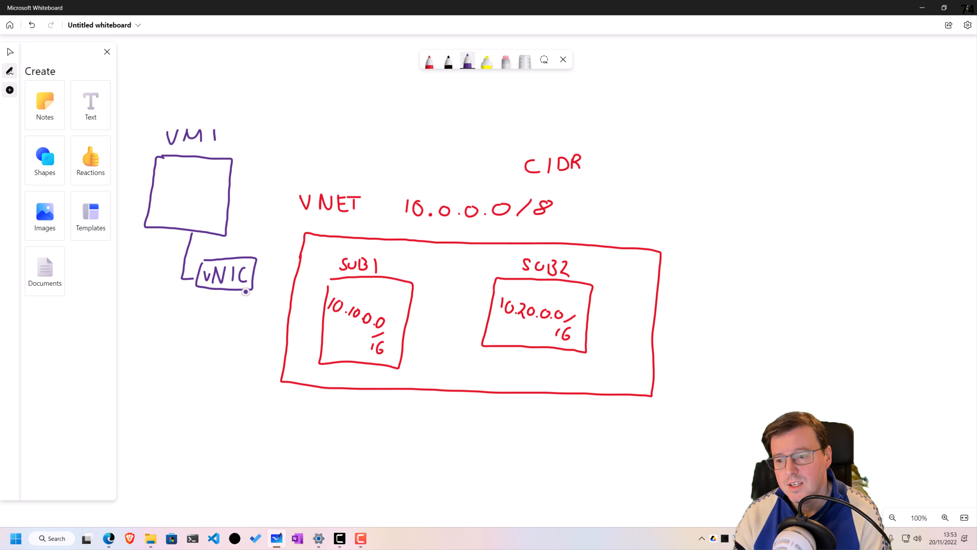
mouse_move(245, 292)
mouse_down()
mouse_move(246, 316)
mouse_move(323, 320)
mouse_up()
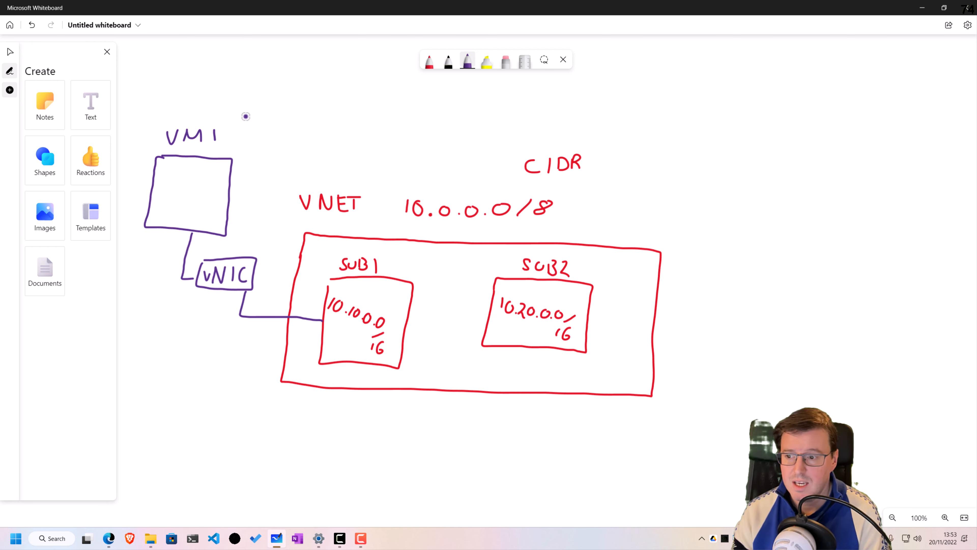
drag(244, 120, 145, 225)
drag(188, 110, 213, 221)
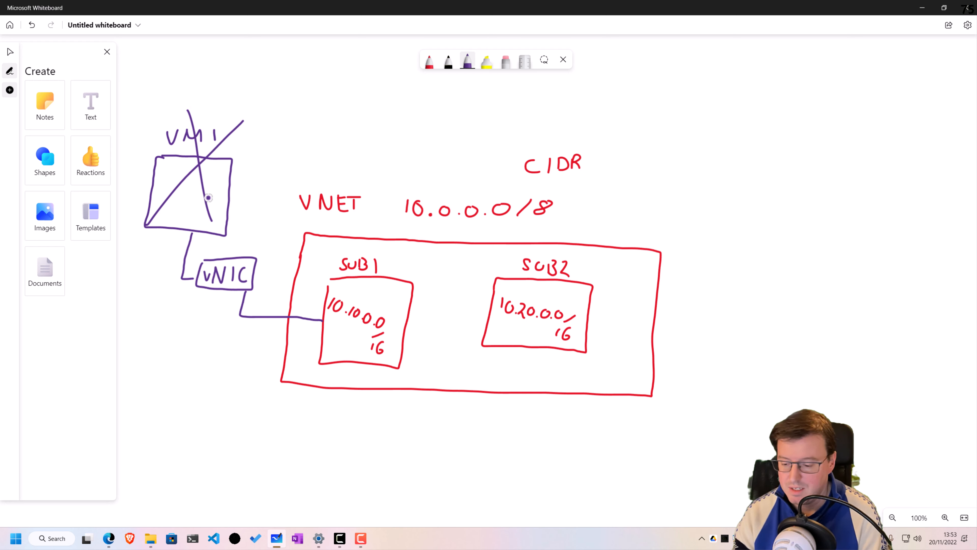
key(ctrl+z)
key(ctrl+z)
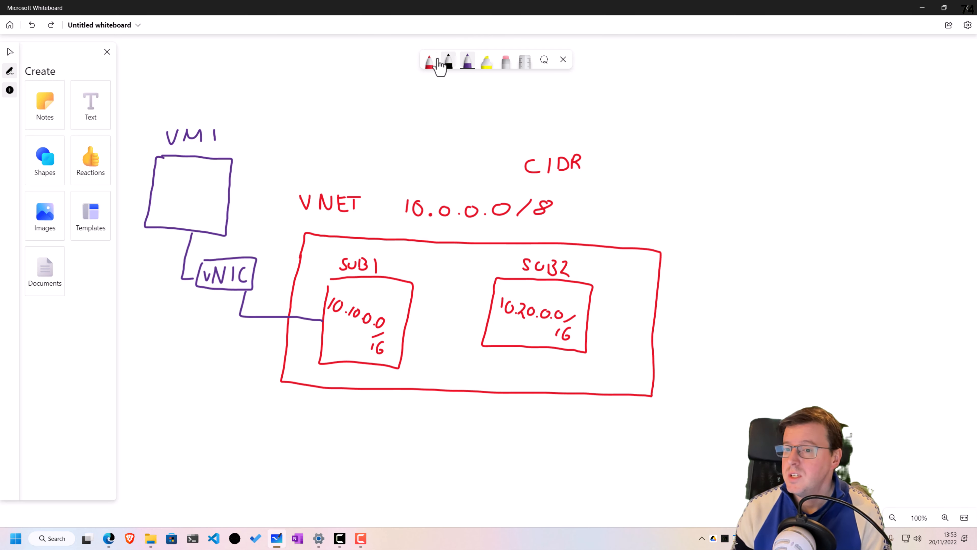
With the red pen, draw a short connector below the vNIC box and write the IP address 10.10.0.4 under it
click(431, 63)
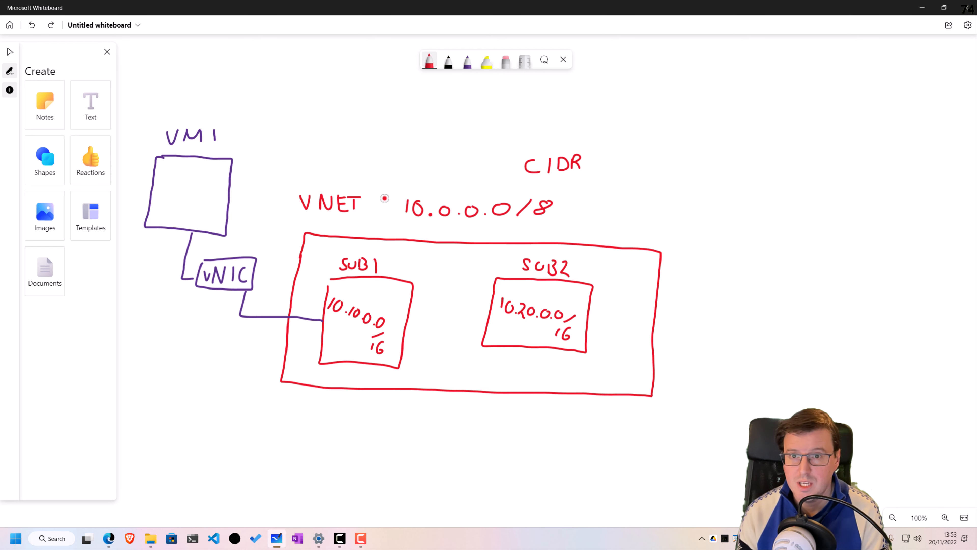
drag(370, 153, 411, 246)
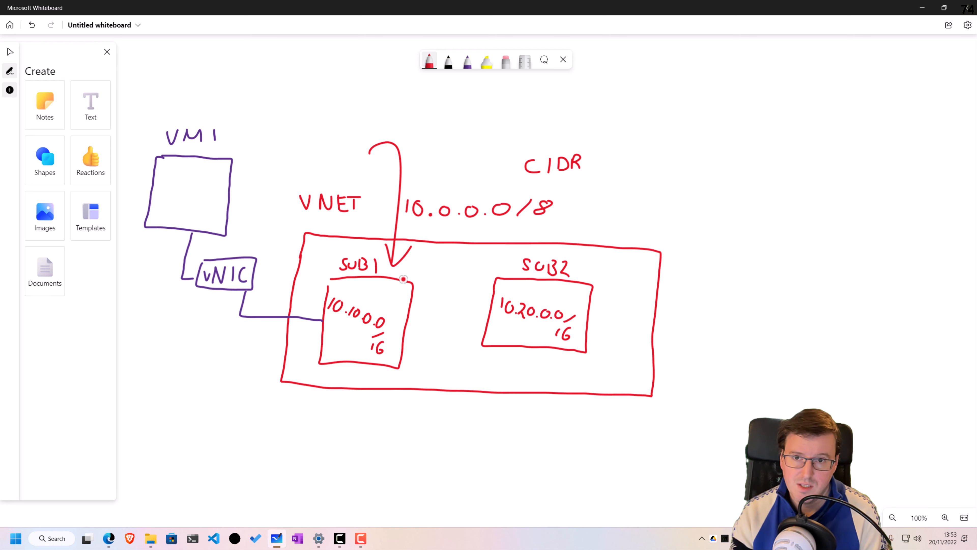
key(ctrl+z)
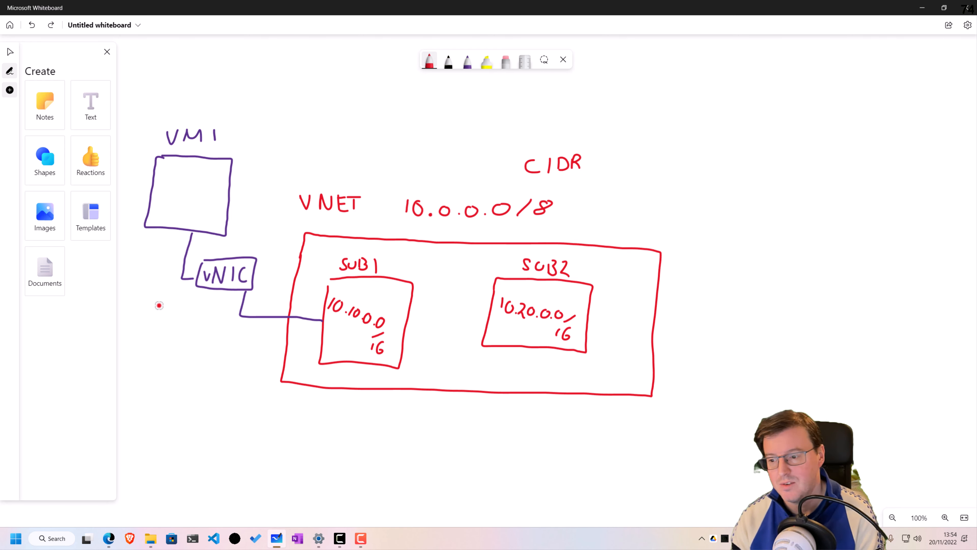
mouse_move(203, 288)
mouse_down()
mouse_move(152, 332)
mouse_move(166, 323)
mouse_move(212, 335)
mouse_move(190, 362)
mouse_up()
click(172, 331)
click(185, 332)
drag(193, 358, 206, 362)
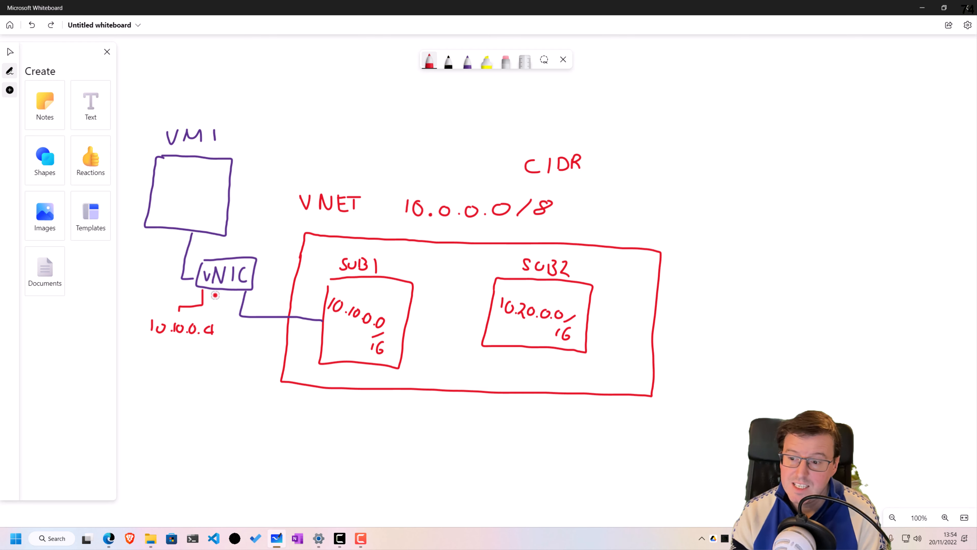
drag(257, 233, 232, 269)
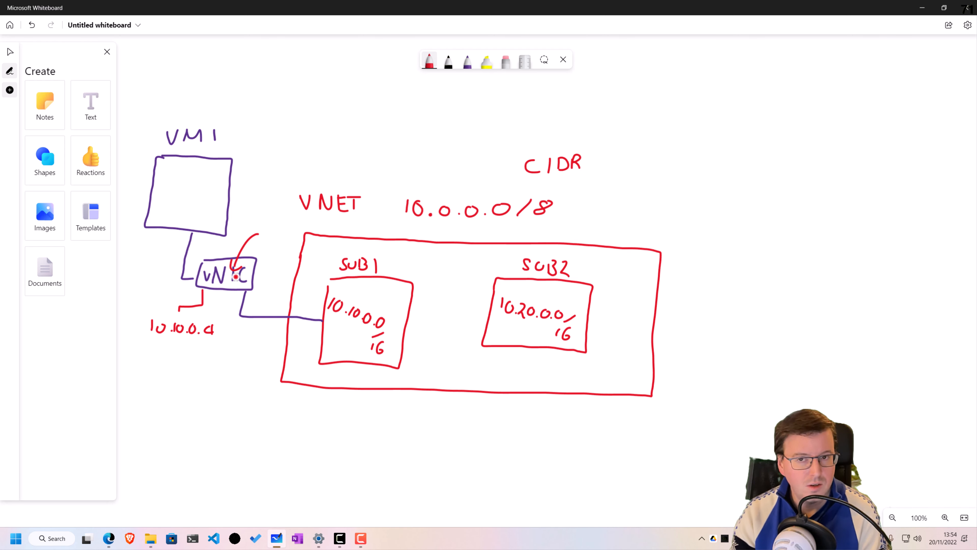
key(ctrl+z)
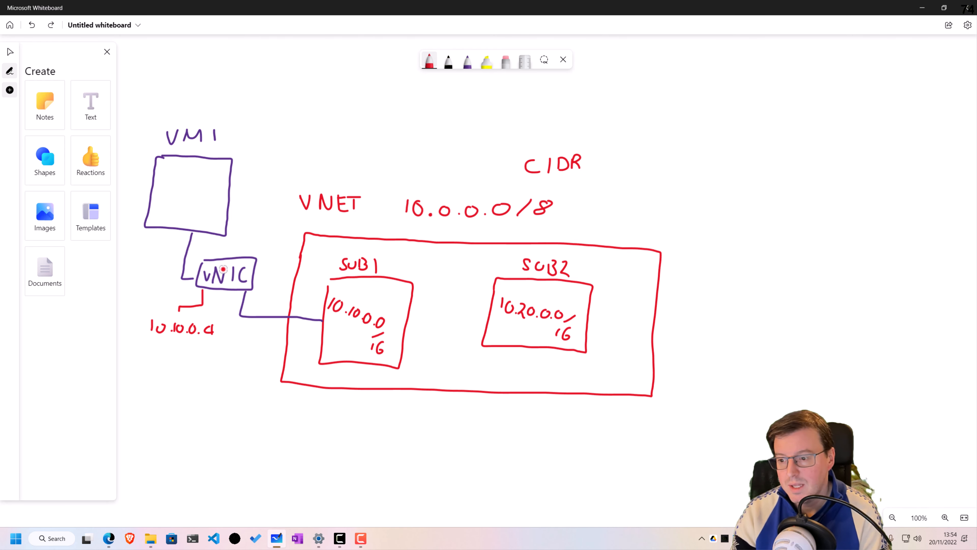
mouse_move(216, 266)
mouse_down()
mouse_move(202, 265)
mouse_move(191, 211)
mouse_move(203, 216)
mouse_up()
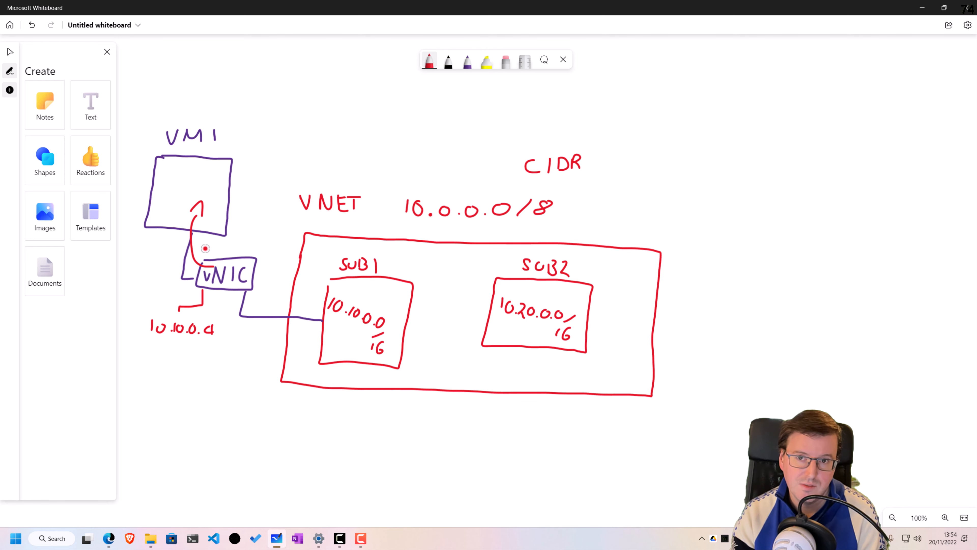
key(ctrl+z)
key(ctrl+z)
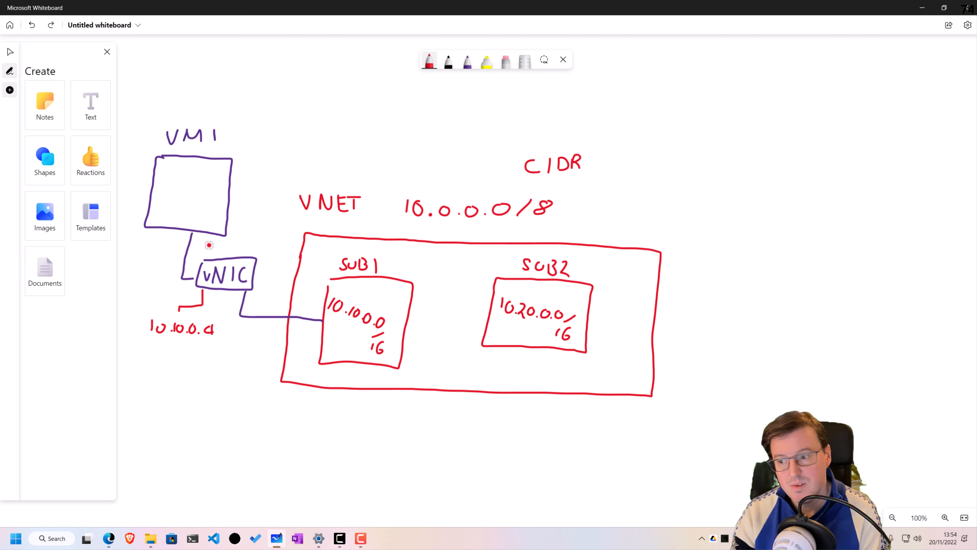
click(465, 64)
click(465, 63)
click(478, 165)
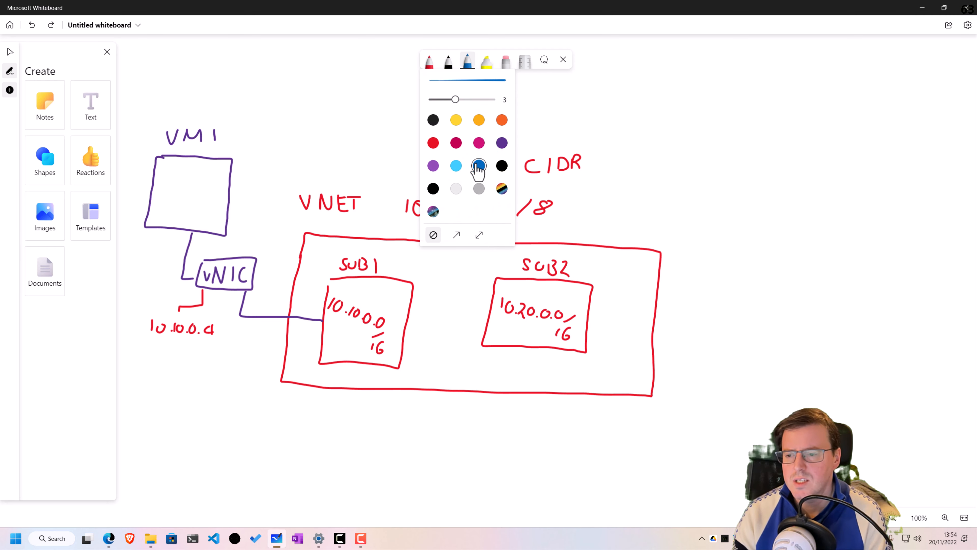
mouse_move(225, 295)
mouse_down()
mouse_move(216, 354)
mouse_move(194, 376)
mouse_move(218, 383)
mouse_move(208, 399)
mouse_up()
mouse_move(189, 369)
mouse_down()
mouse_move(185, 381)
mouse_move(221, 412)
mouse_move(190, 364)
mouse_up()
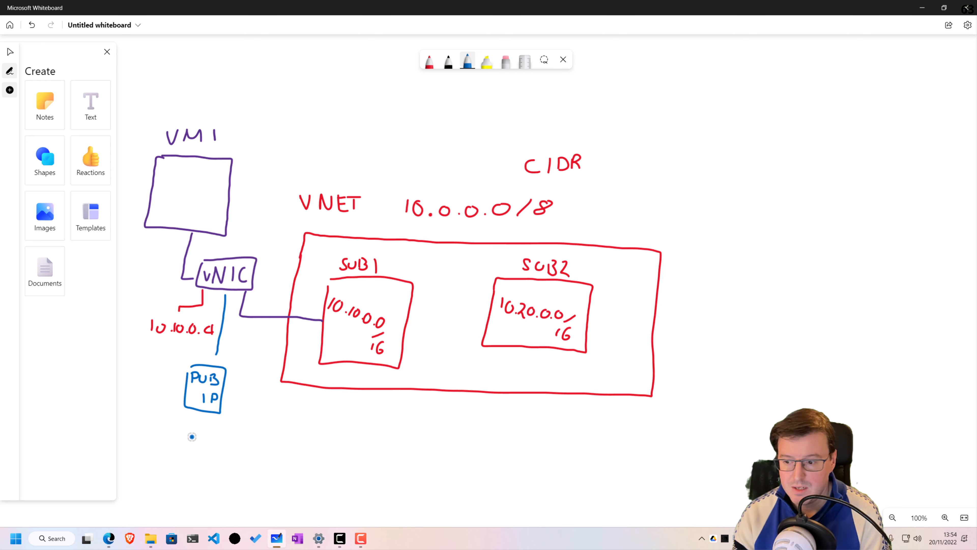
mouse_move(197, 417)
mouse_down()
mouse_move(203, 442)
mouse_move(252, 446)
mouse_up()
mouse_move(236, 431)
mouse_down()
mouse_move(205, 447)
mouse_move(259, 448)
mouse_move(235, 432)
mouse_up()
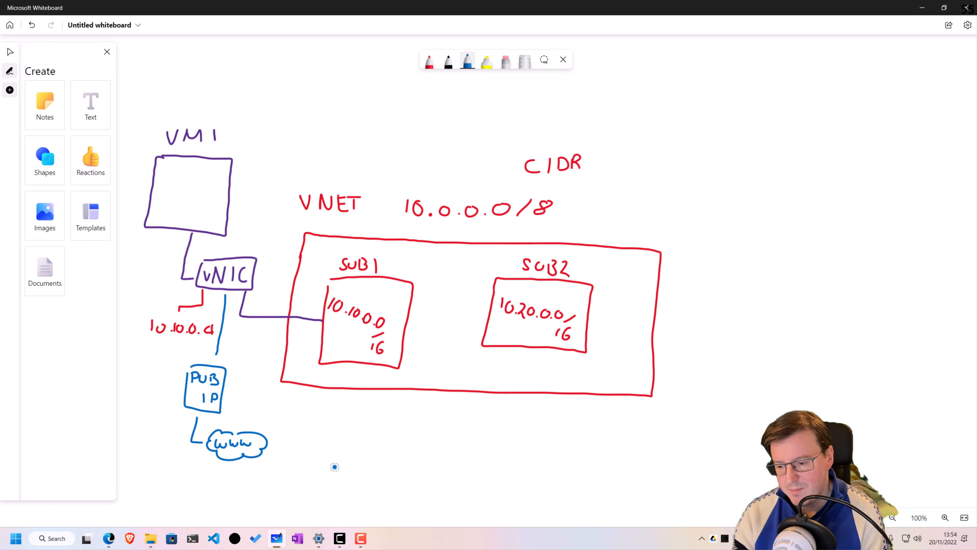
With the blue pen, draw a stick figure beside the www cloud and an arrow labelled RDP pointing to the cloud
mouse_move(331, 453)
mouse_down()
mouse_move(312, 459)
mouse_move(331, 452)
mouse_up()
drag(325, 466, 326, 479)
drag(326, 479, 316, 486)
mouse_move(326, 479)
mouse_down()
mouse_move(334, 489)
mouse_move(335, 470)
mouse_move(265, 460)
mouse_up()
mouse_move(265, 484)
mouse_down()
mouse_move(266, 474)
mouse_move(275, 486)
mouse_up()
mouse_move(275, 474)
mouse_down()
mouse_move(277, 486)
mouse_move(286, 474)
mouse_up()
drag(286, 474, 287, 480)
Trace an arrow from the www cloud through PUB IP and the vNIC into VM1, and undo it
mouse_move(205, 426)
mouse_down()
mouse_move(208, 266)
mouse_move(169, 209)
mouse_move(180, 202)
mouse_up()
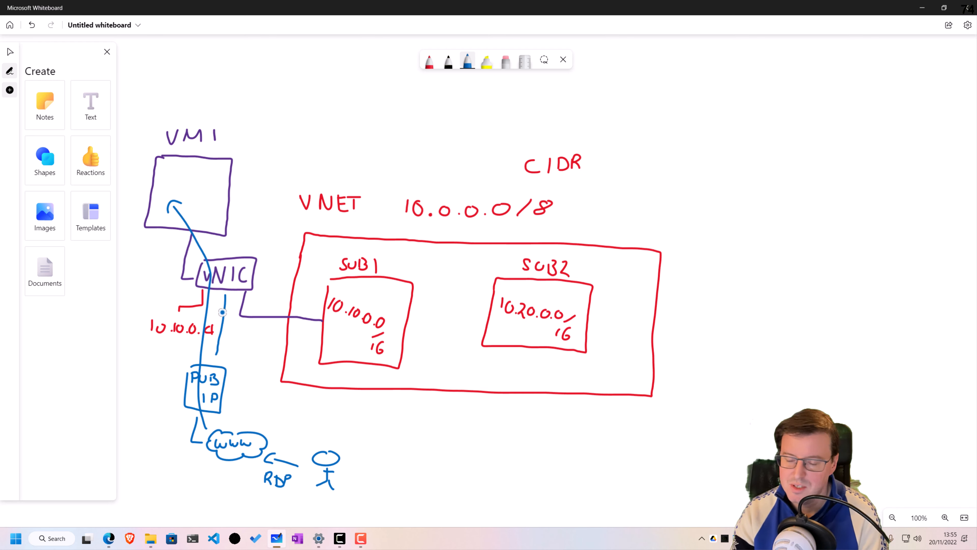
key(ctrl+z)
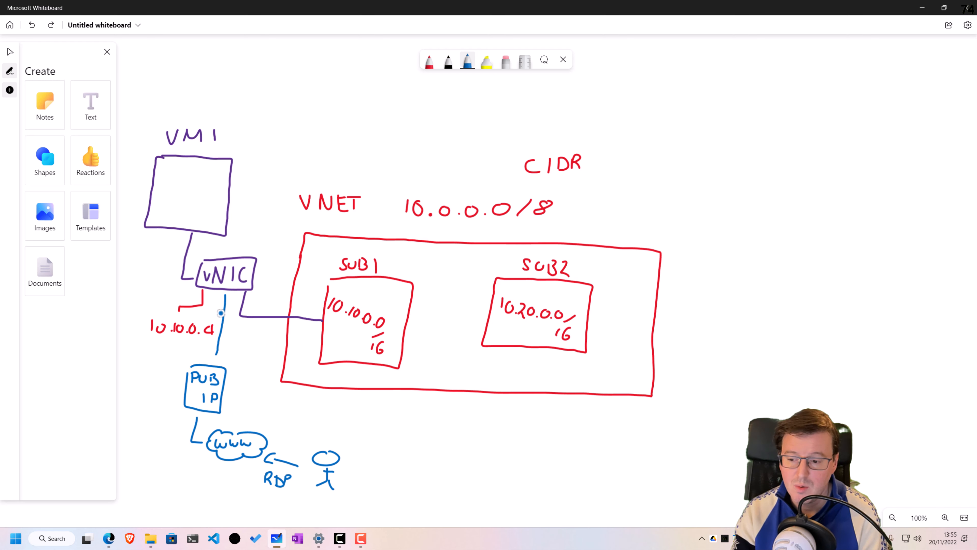
With the black pen, handwrite a note above and beside the stick figure
click(451, 66)
click(451, 68)
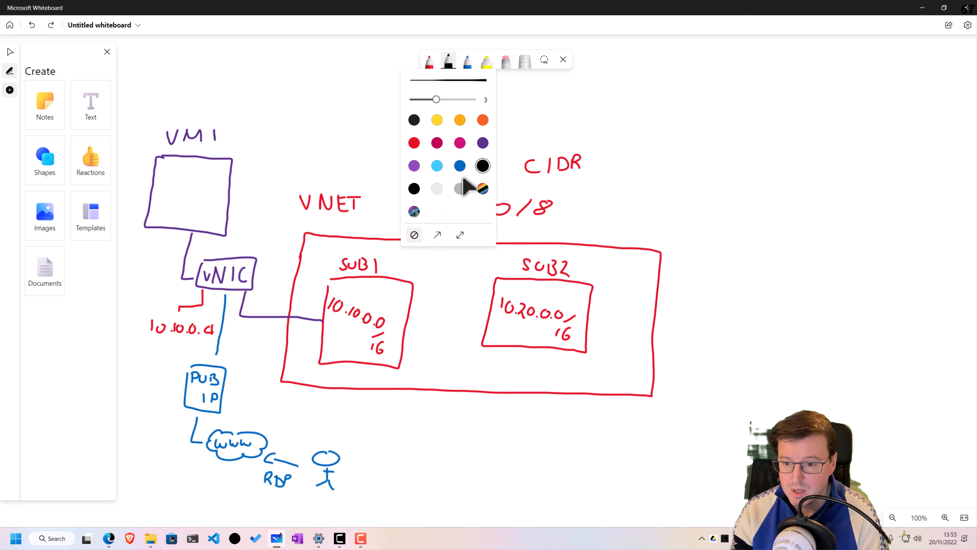
click(365, 434)
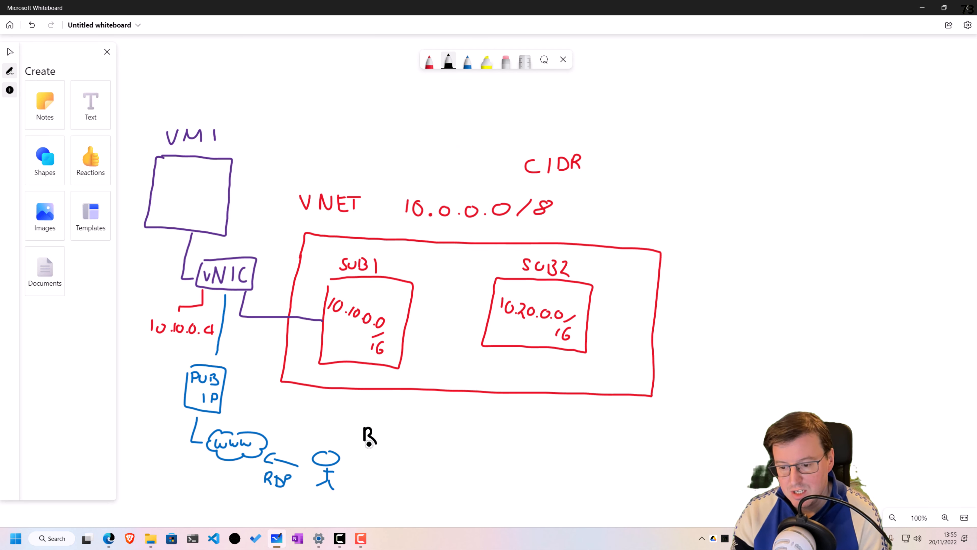
mouse_move(369, 444)
mouse_down()
mouse_move(426, 431)
mouse_move(402, 464)
mouse_move(461, 463)
mouse_move(450, 452)
mouse_up()
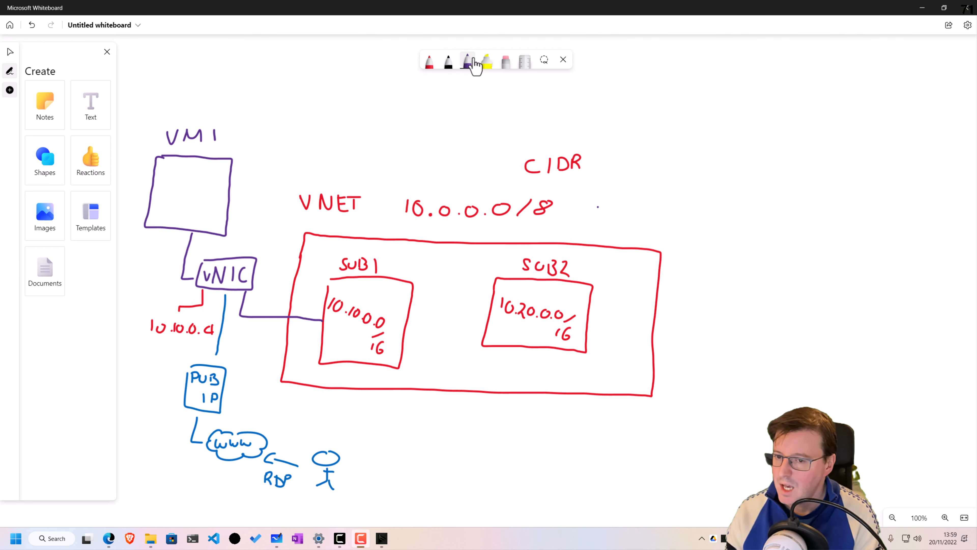
With the purple pen, draw a box labelled VM2 outside the VNET and connect it through a vNIC box to SUB2
click(468, 61)
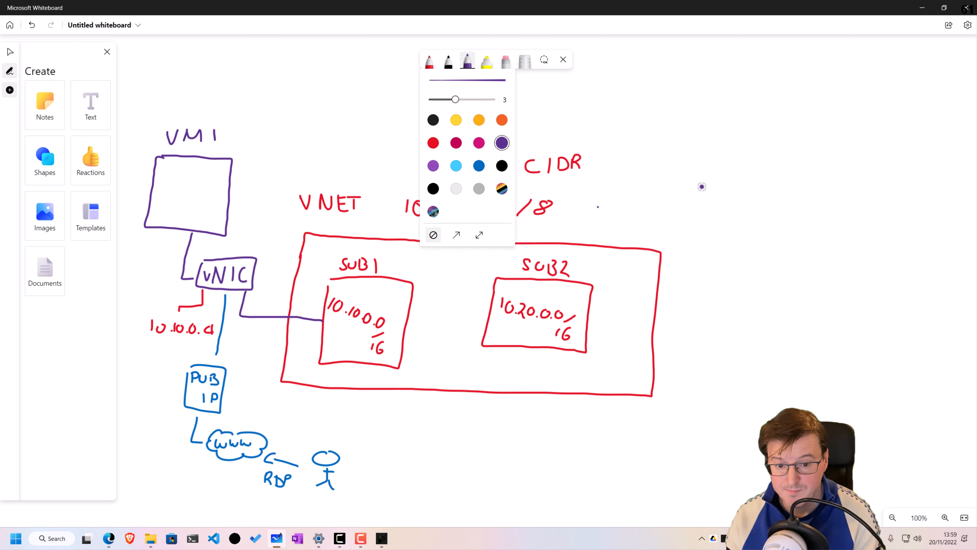
mouse_move(701, 178)
mouse_down()
mouse_move(710, 243)
mouse_move(781, 183)
mouse_move(732, 170)
mouse_move(752, 152)
mouse_move(758, 164)
mouse_up()
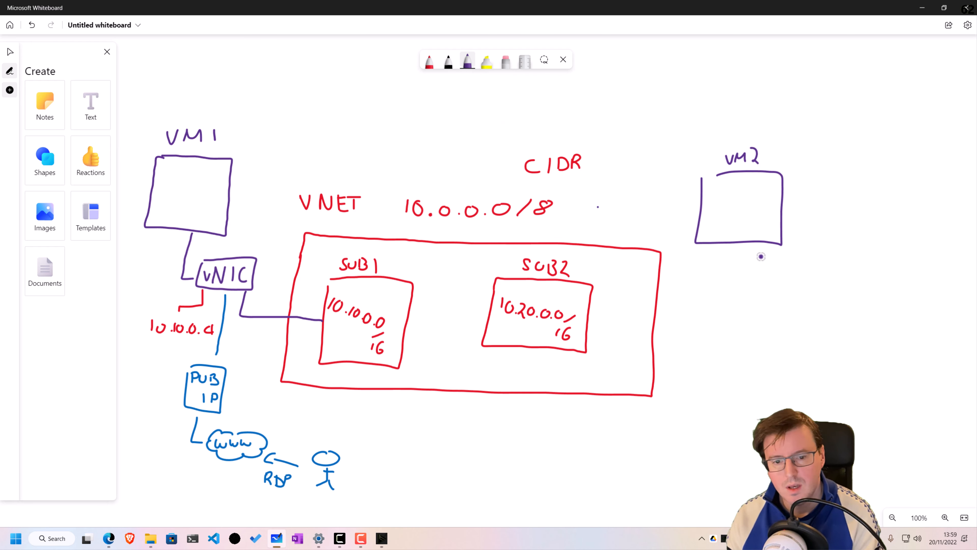
mouse_move(754, 249)
mouse_down()
mouse_move(753, 275)
mouse_move(725, 287)
mouse_move(756, 299)
mouse_move(723, 280)
mouse_move(696, 312)
mouse_move(599, 319)
mouse_up()
drag(598, 313, 598, 330)
With the red pen, draw a short connector below VM2's vNIC box and write 10.20.0.4 under it
click(430, 62)
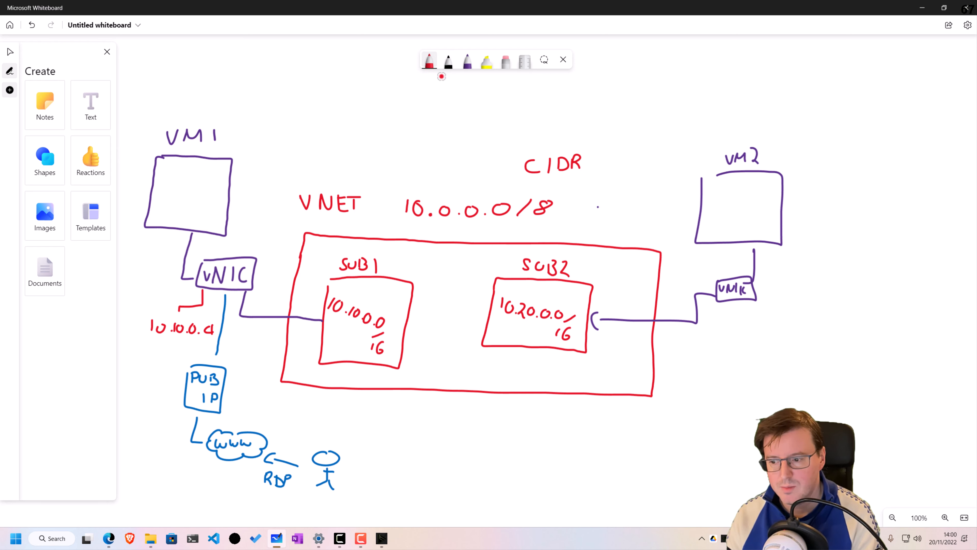
mouse_move(739, 304)
mouse_down()
mouse_move(751, 327)
mouse_move(743, 346)
mouse_move(816, 342)
mouse_up()
click(803, 345)
drag(815, 333, 815, 350)
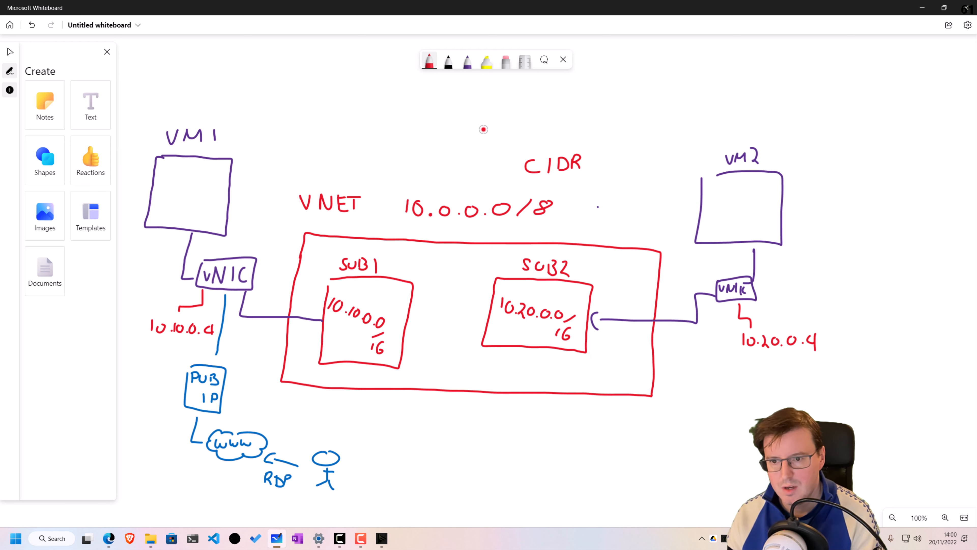
With the black pen, trace the traffic path from VM1 through both subnets to VM2, and undo the strokes
click(468, 62)
drag(515, 325, 542, 331)
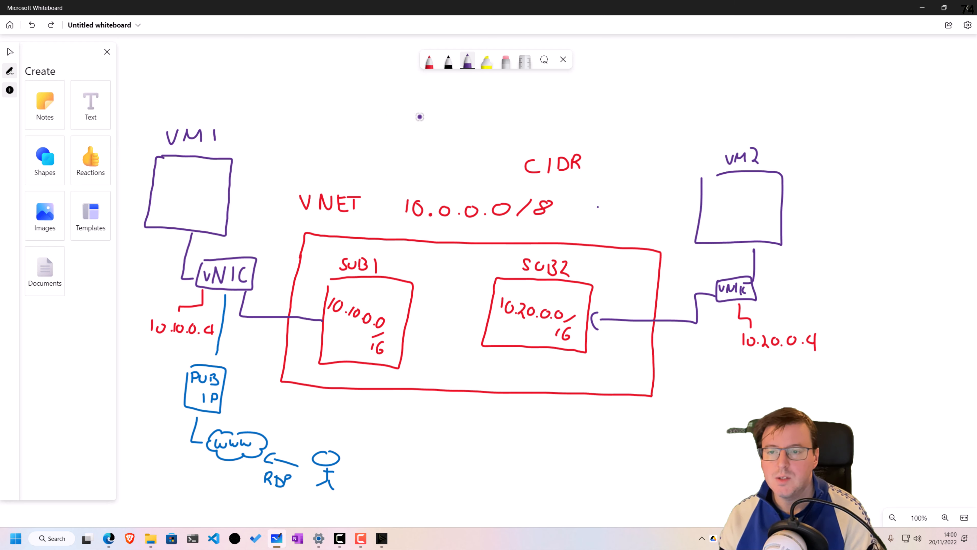
click(448, 63)
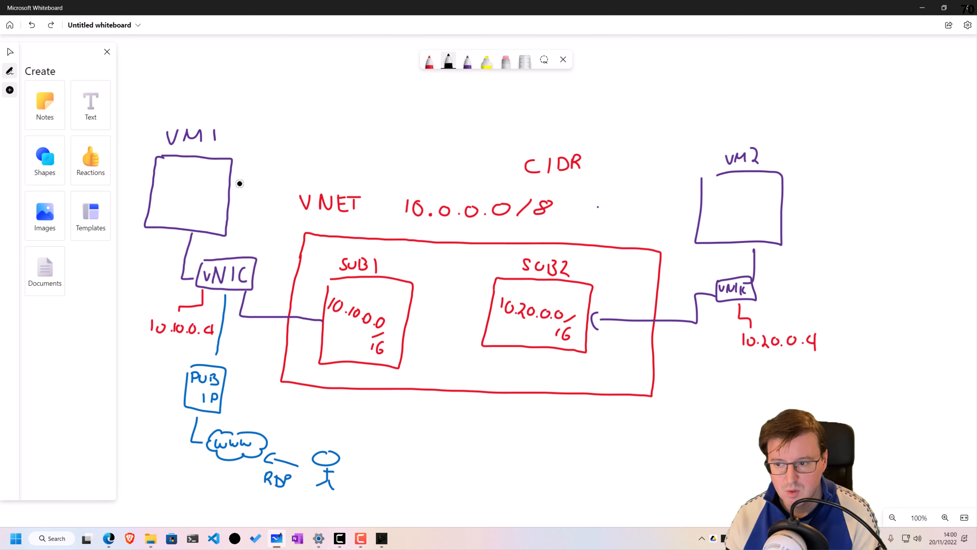
mouse_move(192, 184)
mouse_down()
mouse_move(179, 195)
mouse_move(300, 293)
mouse_move(672, 299)
mouse_move(658, 301)
mouse_move(730, 242)
mouse_move(735, 221)
mouse_up()
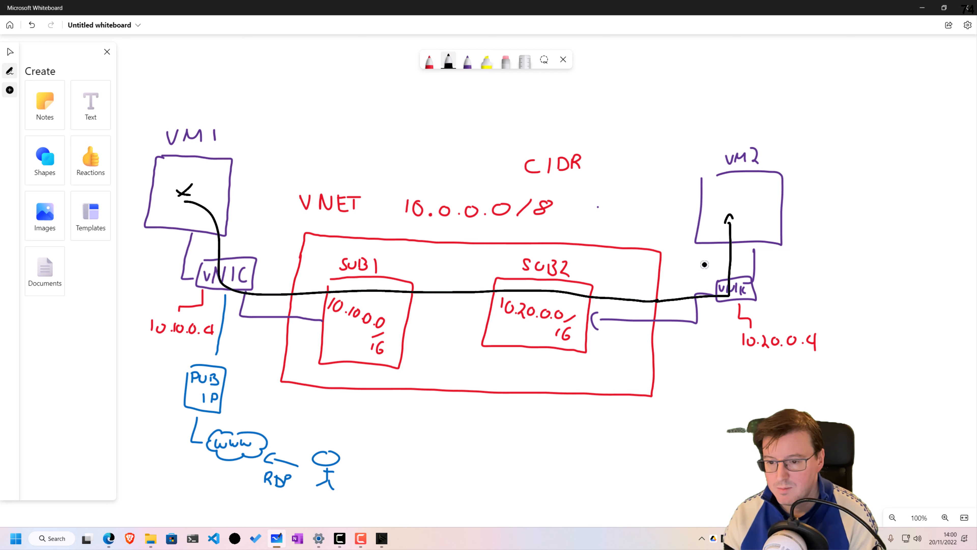
key(ctrl+z)
key(ctrl+z)
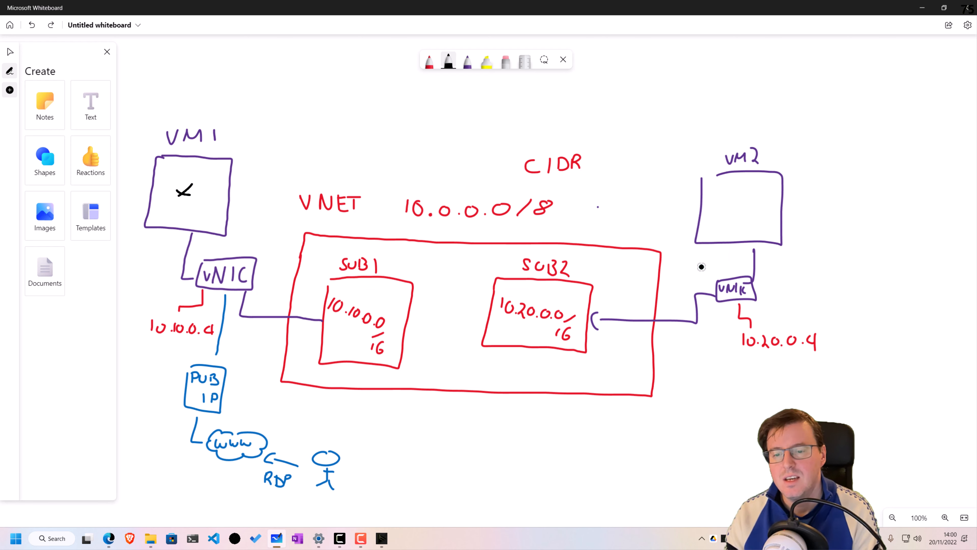
key(ctrl+z)
key(ctrl+z)
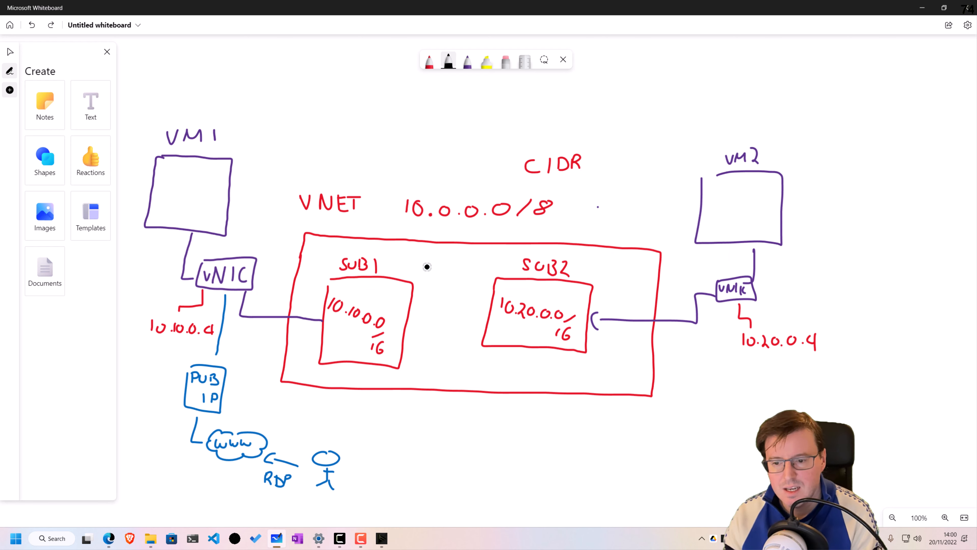
With the black pen, write ROUTING between SUB1 and SUB2 and draw a double-headed arrow below it
drag(427, 271, 479, 270)
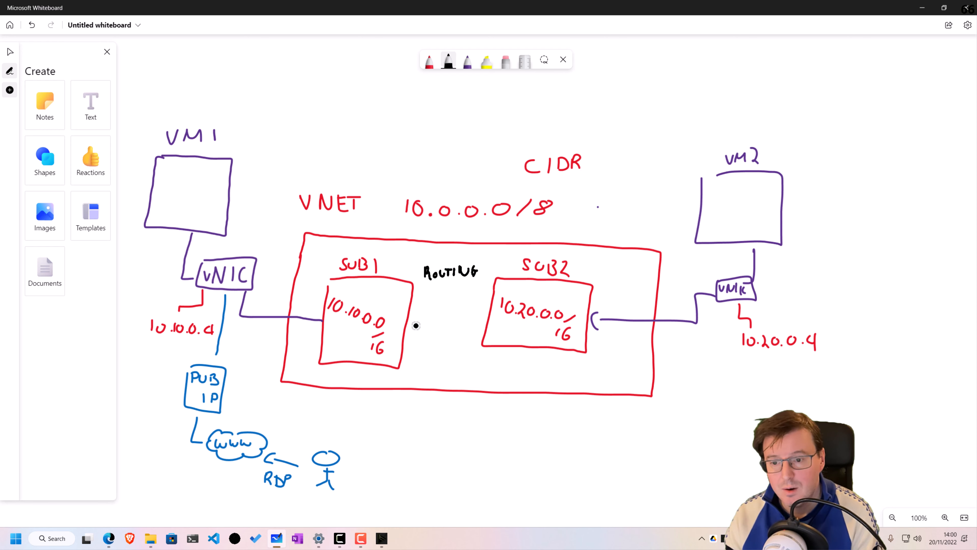
drag(416, 324, 470, 317)
drag(421, 307, 420, 325)
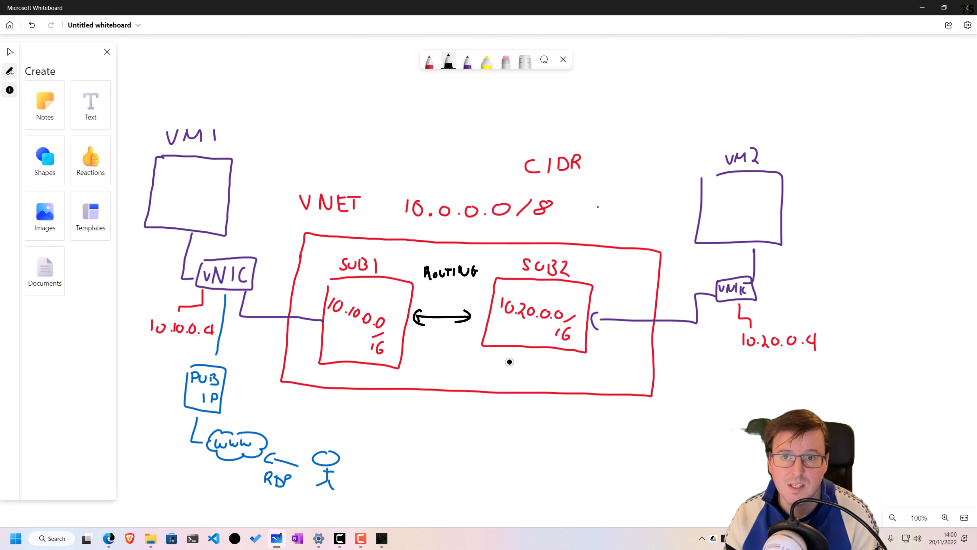
Undo the double-headed arrow and the ROUTING label between the two subnets
key(ctrl+z)
key(ctrl+z)
key(ctrl+z)
key(ctrl+z)
key(ctrl+z)
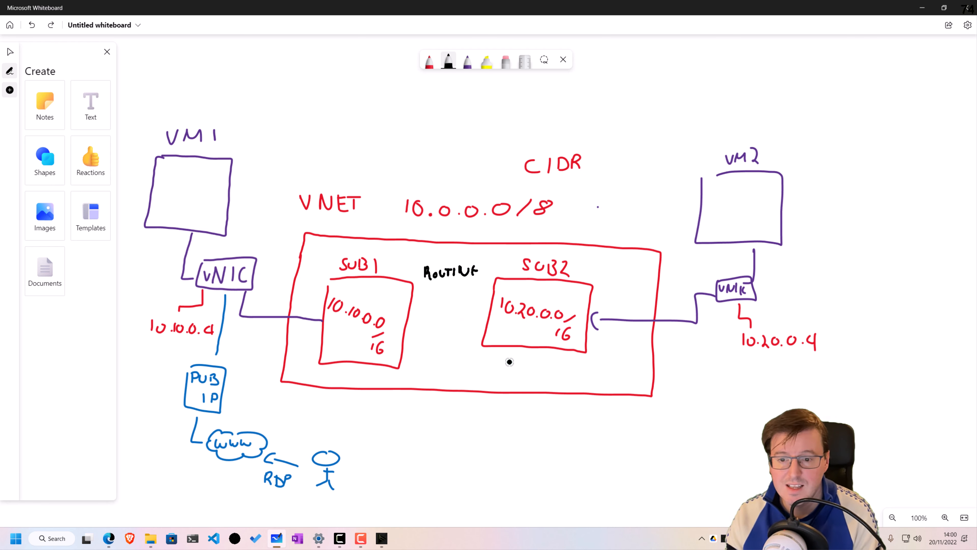
key(ctrl+z)
key(ctrl+z)
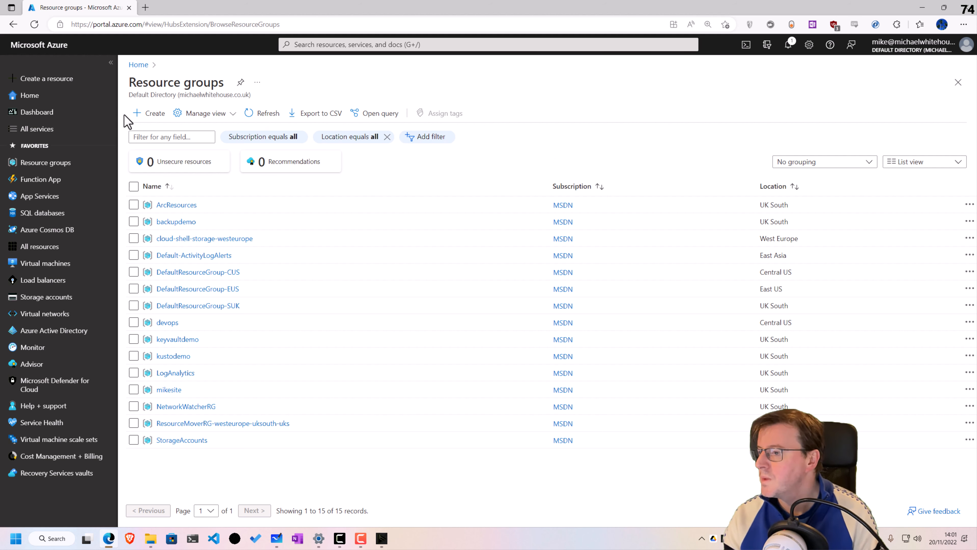
In the Azure portal, create a resource group named vnetdemo in the UK South region and open it
click(136, 115)
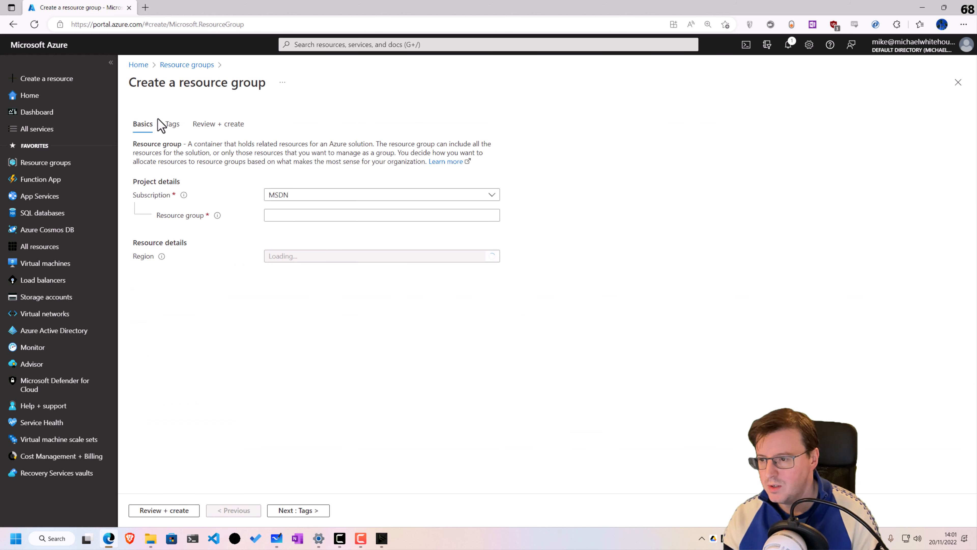
click(338, 218)
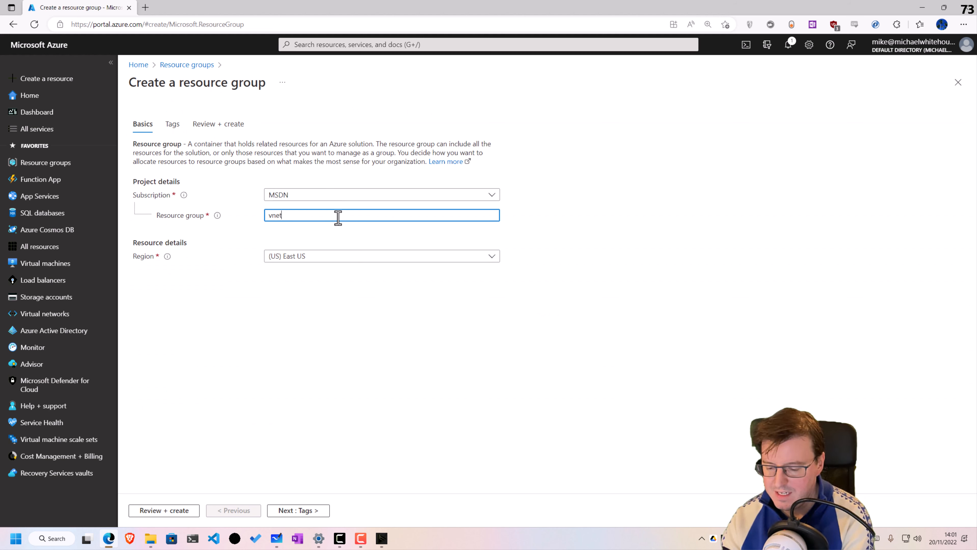
text(vnetdemo)
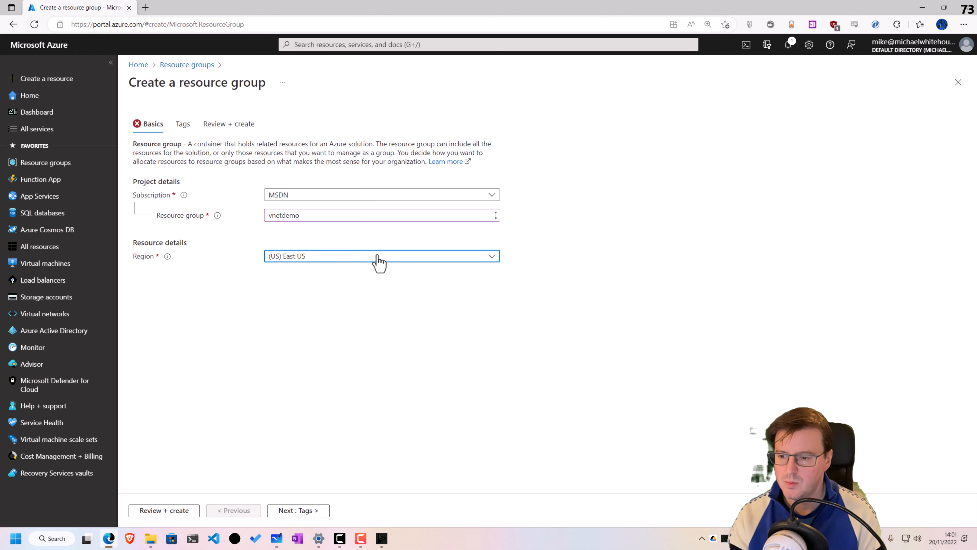
click(376, 256)
text(uk)
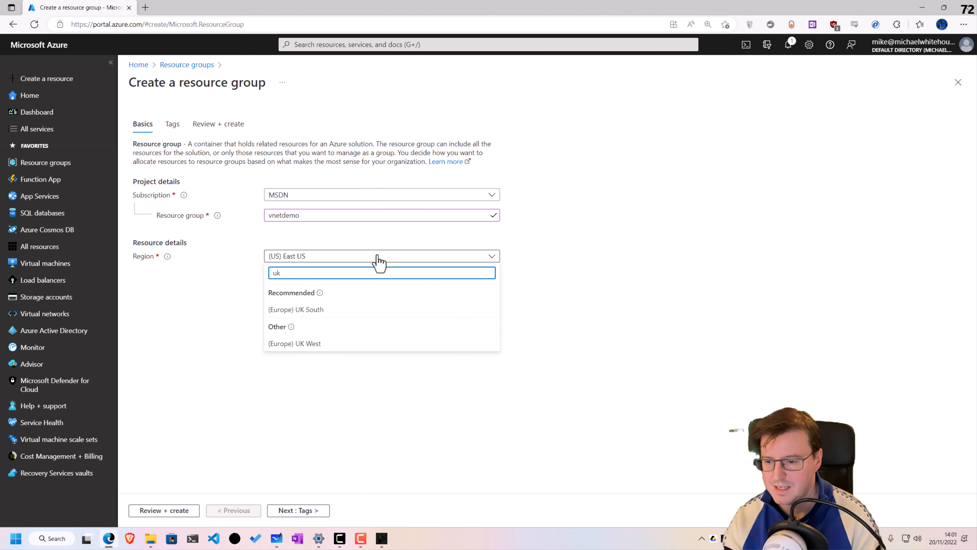
click(333, 310)
click(302, 510)
click(188, 512)
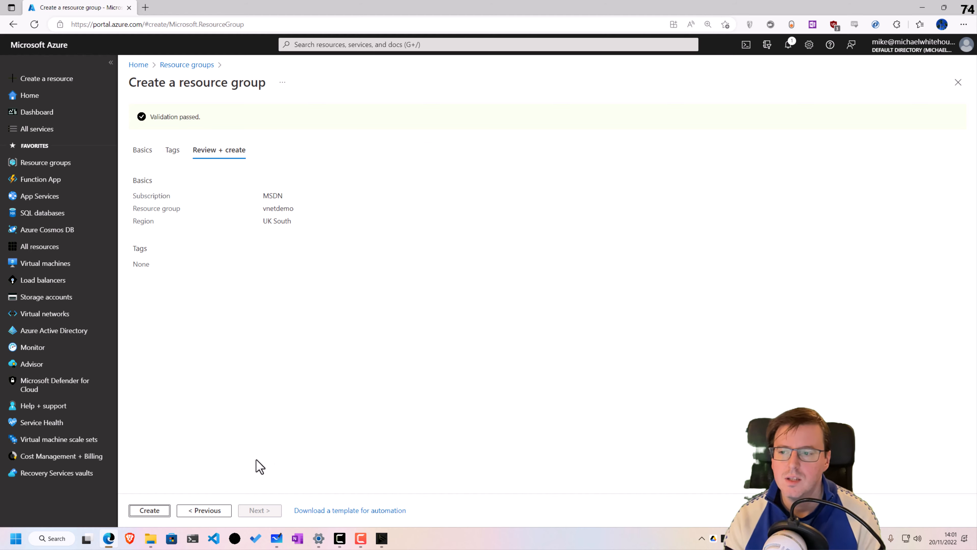
click(159, 514)
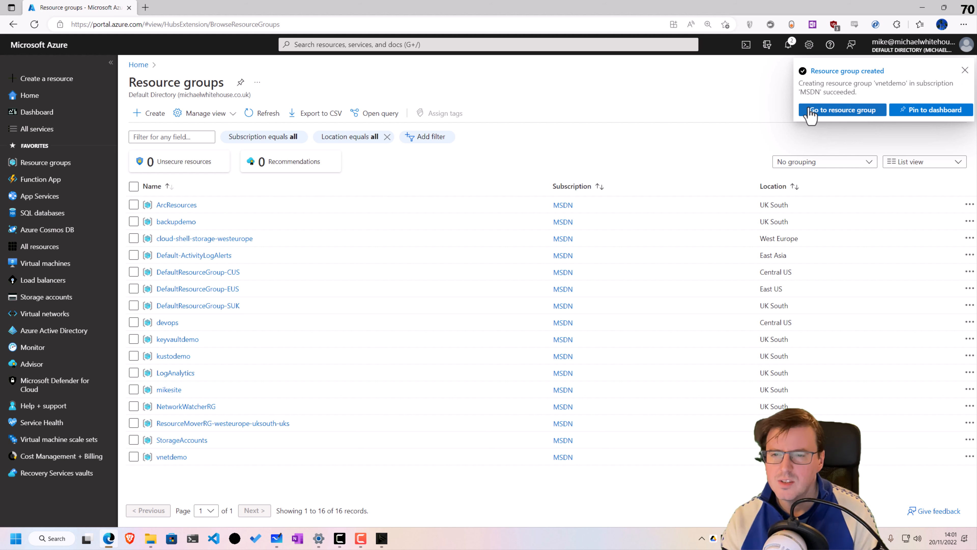
click(965, 70)
click(171, 458)
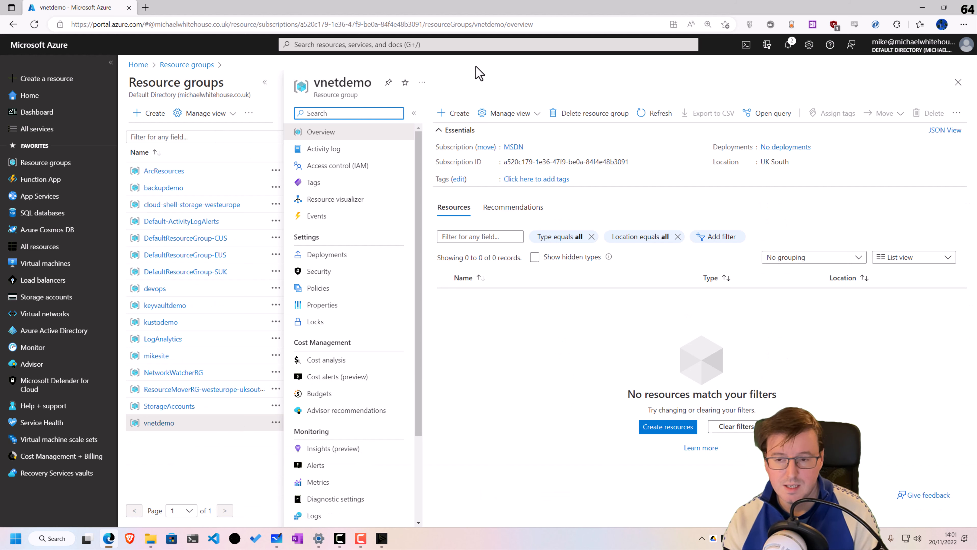
Search for "virt", open the Virtual networks service and start creating a virtual network
click(475, 45)
text(cn)
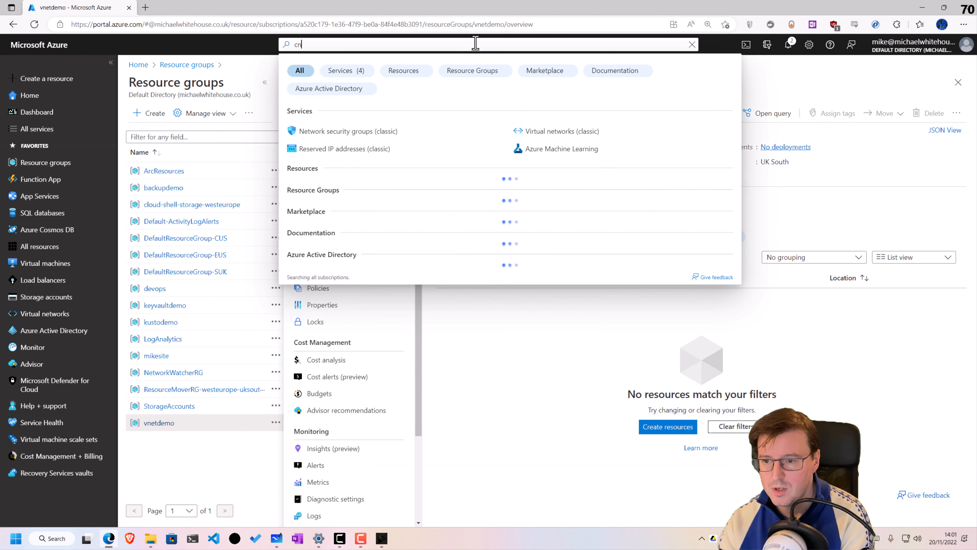
text(virt)
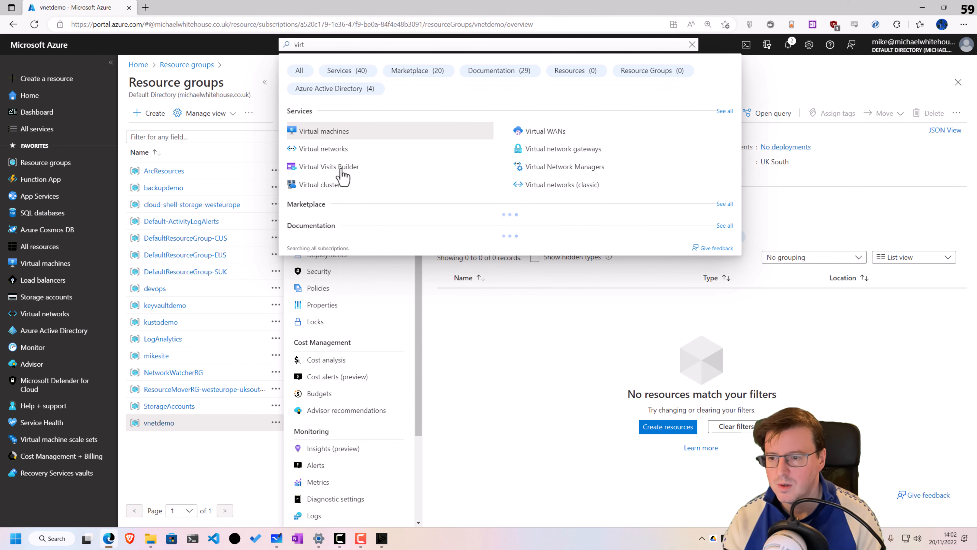
click(347, 149)
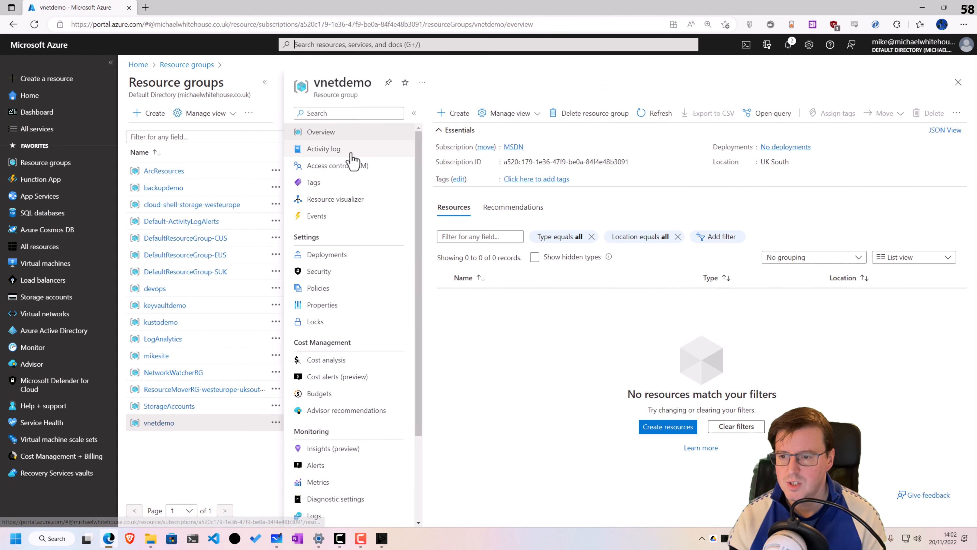
click(535, 338)
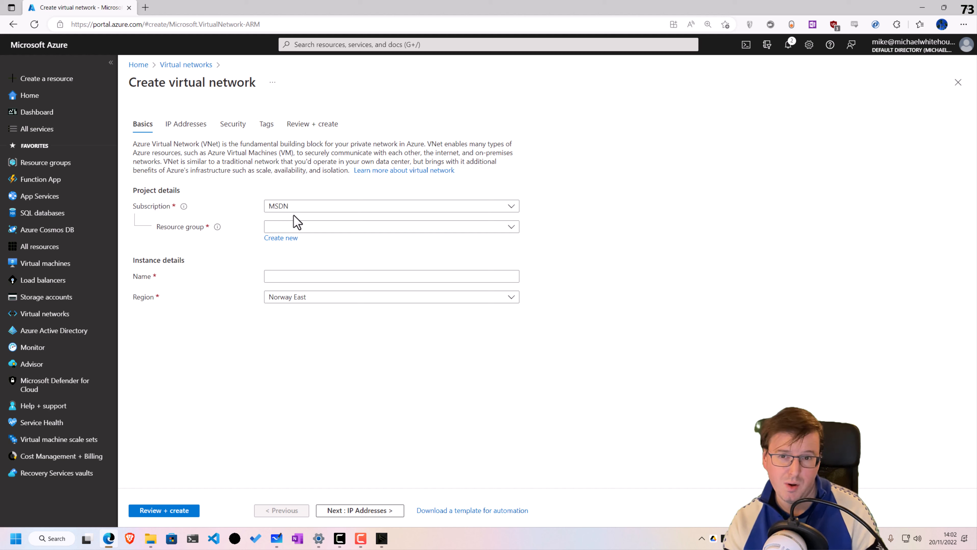
Assign the new virtual network to the vnetdemo resource group and name it vnet
click(295, 225)
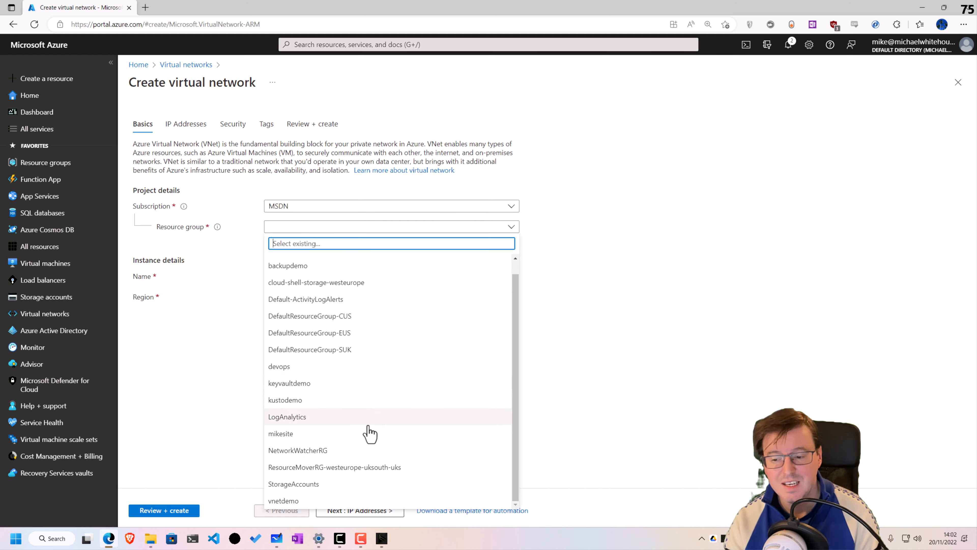
click(308, 501)
click(330, 277)
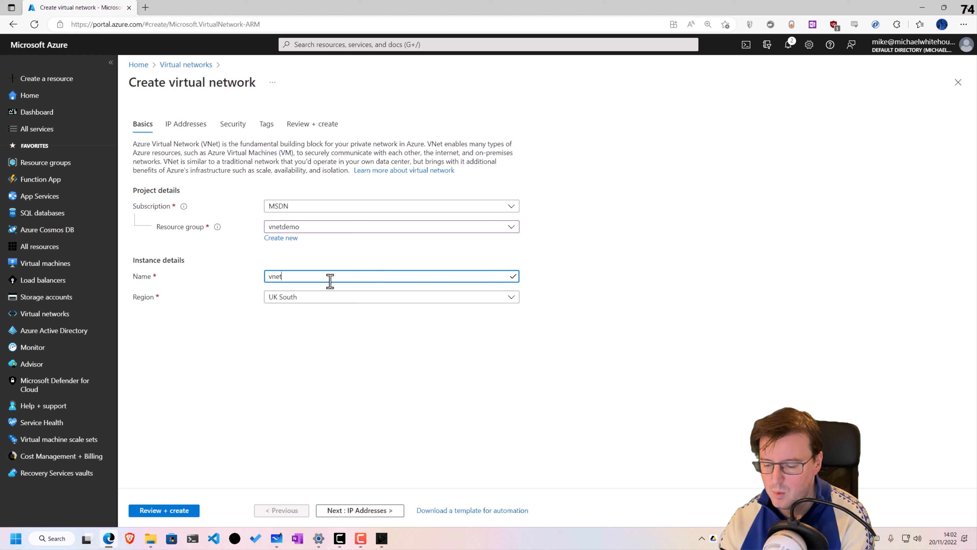
Set the virtual network's IPv4 address space to 10.0.0.0/8
click(346, 508)
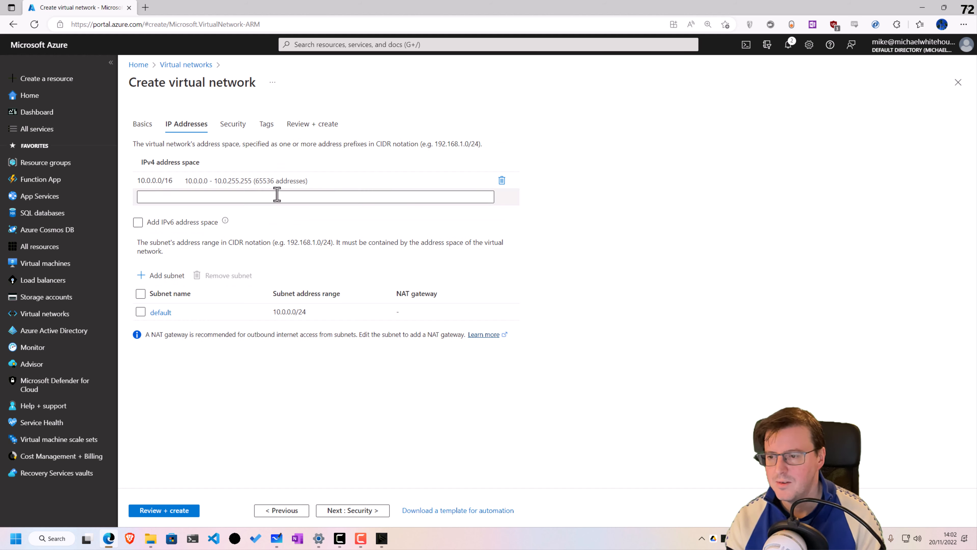
click(196, 180)
key(BackSpace)
key(BackSpace)
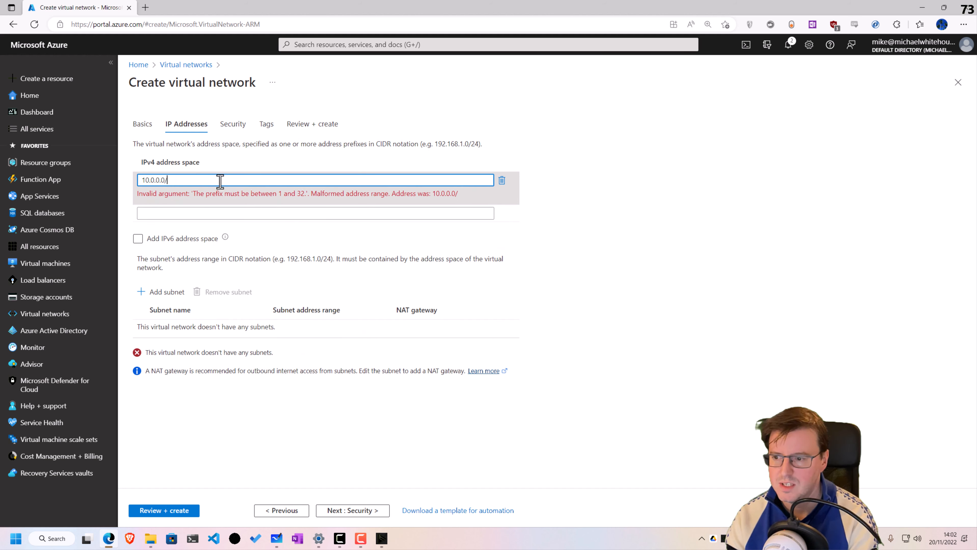
text(8)
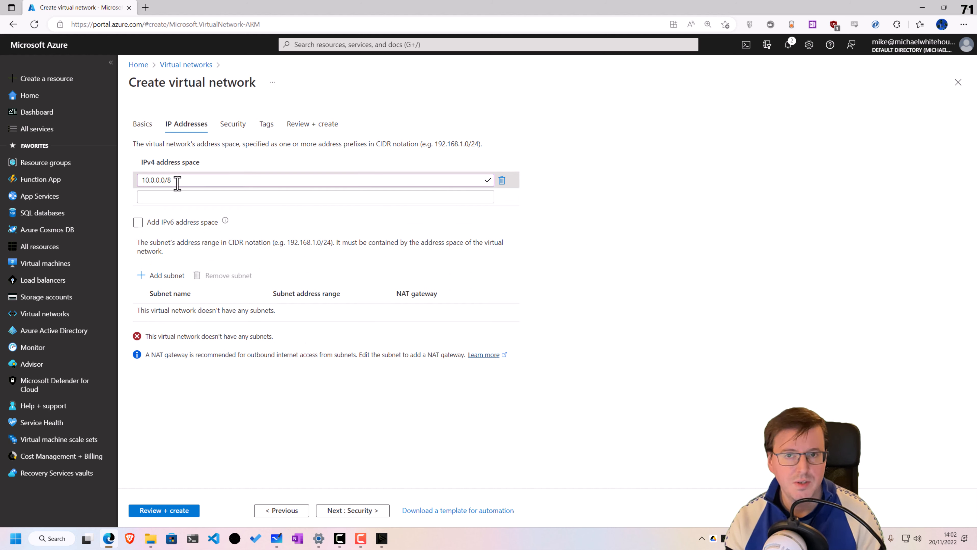
Add a subnet named sub1 with the address range 10.10.0.0/16 to the virtual network
click(153, 278)
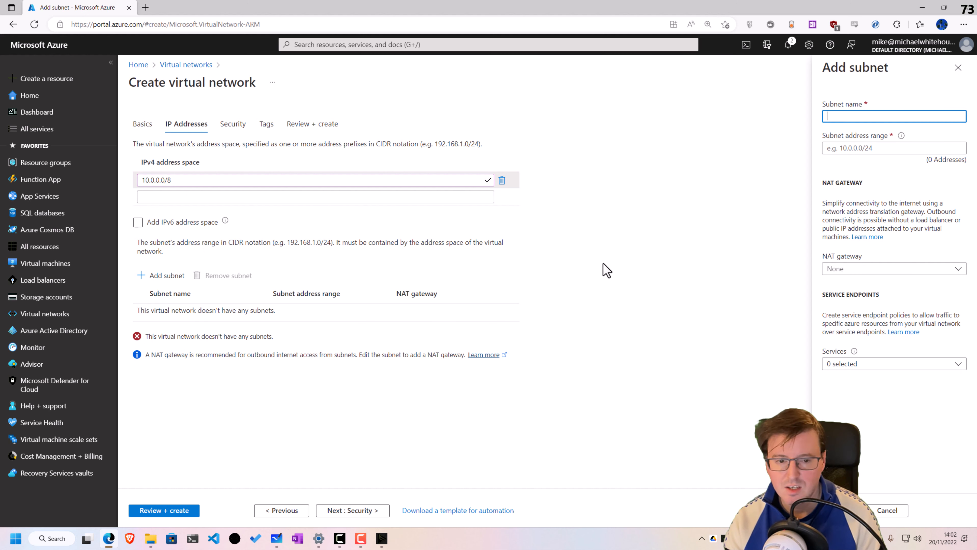
text(sub1)
key(Tab)
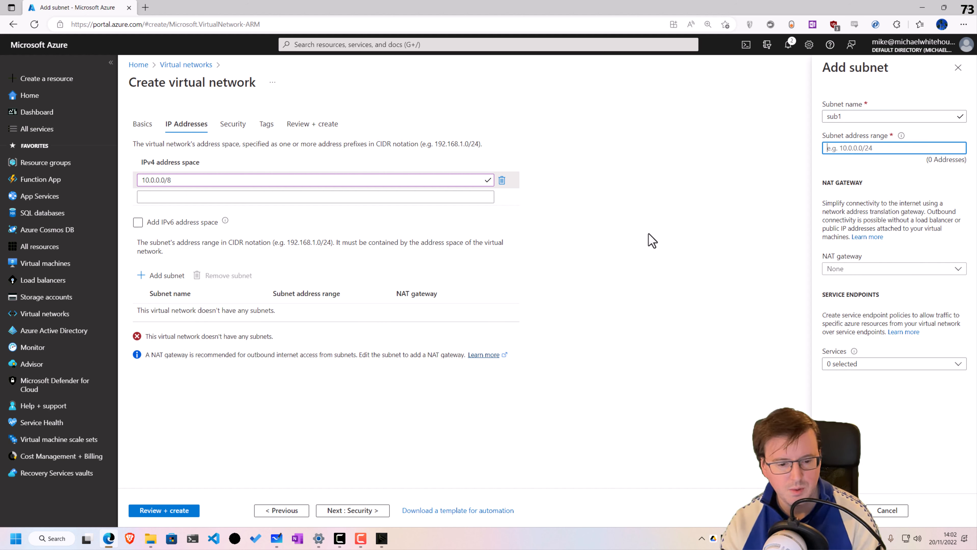
text(10.10.0.0/16)
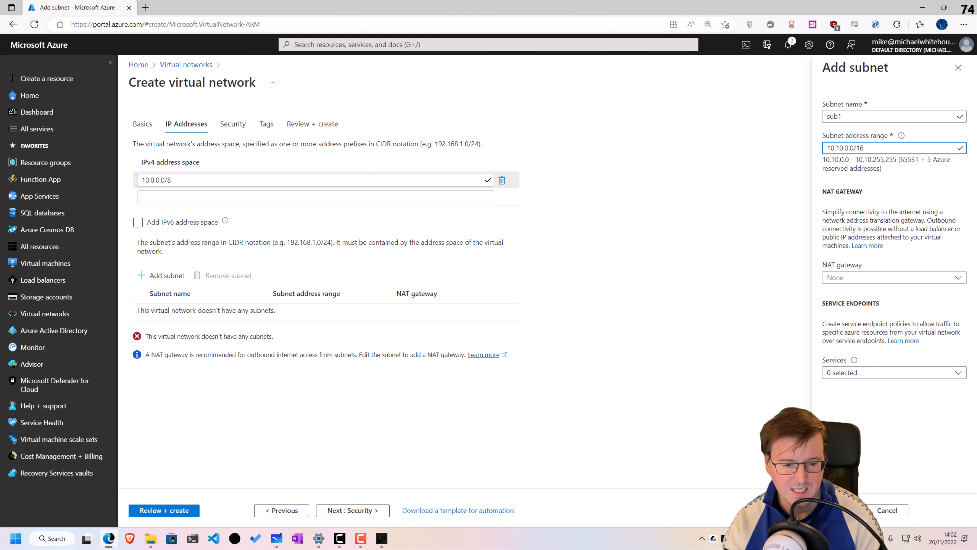
click(843, 510)
Add a second subnet named sub2 with the address range 10.20.0.0/16
click(147, 285)
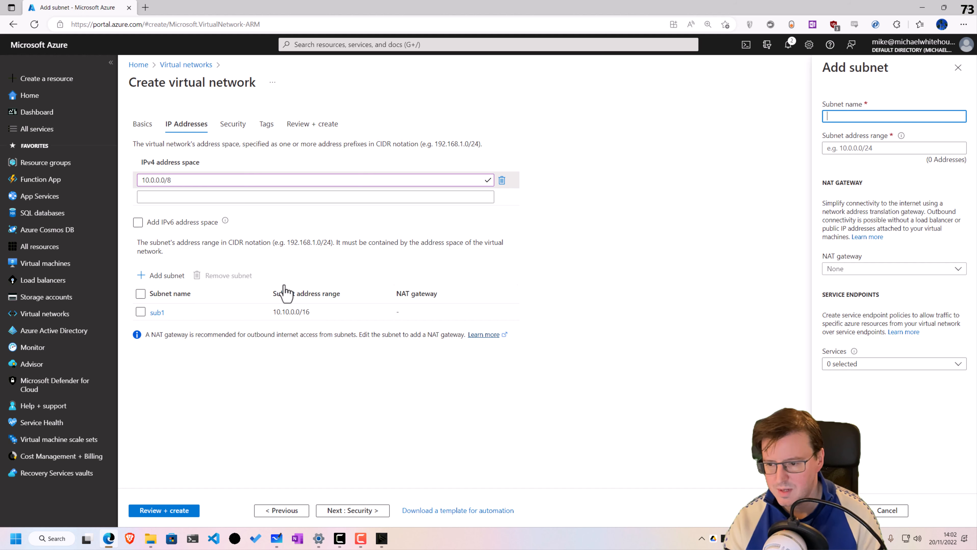
text(sub2)
key(Tab)
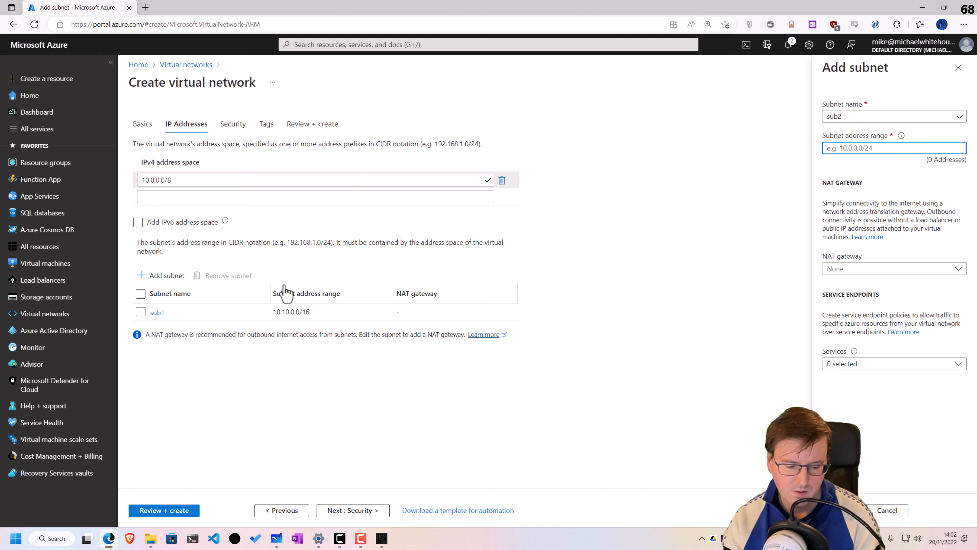
text(10.20.0.0/16)
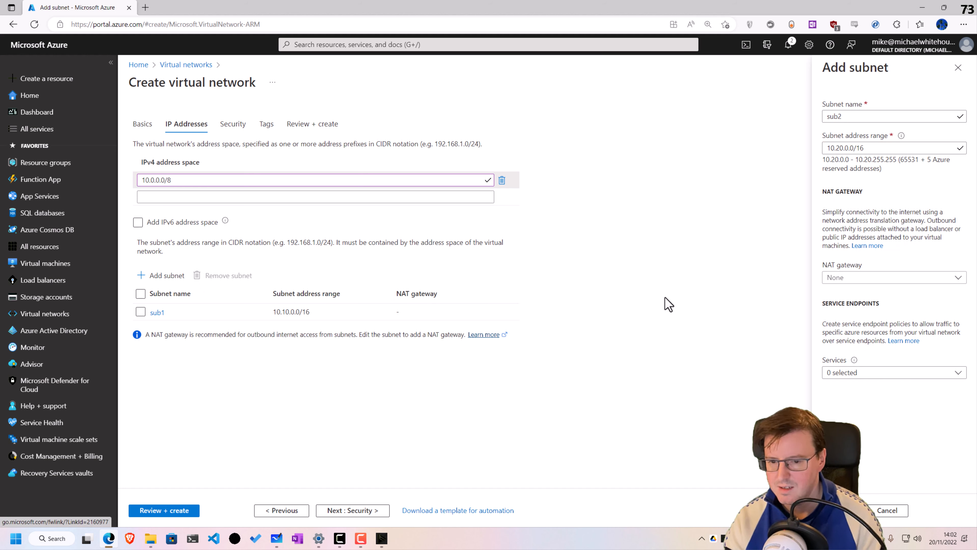
click(840, 510)
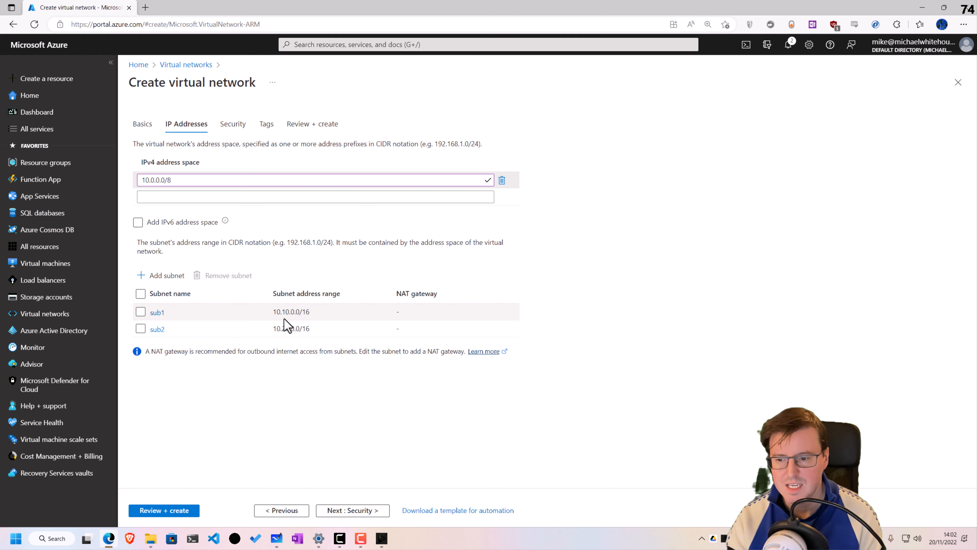
Switch to Microsoft Whiteboard, draw a black arc around the VNET and its subnets, and undo the stroke
click(277, 538)
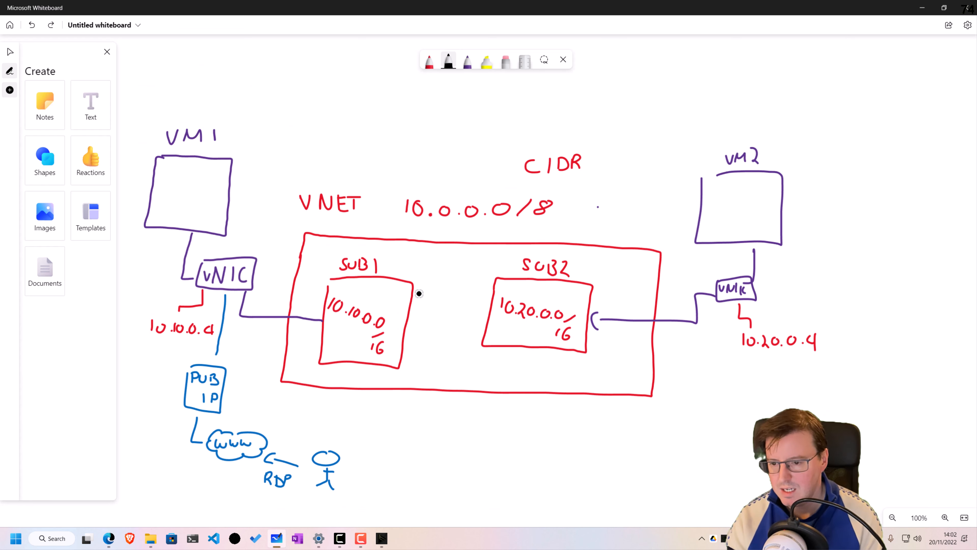
mouse_move(573, 155)
mouse_down()
mouse_move(252, 242)
mouse_move(555, 368)
mouse_up()
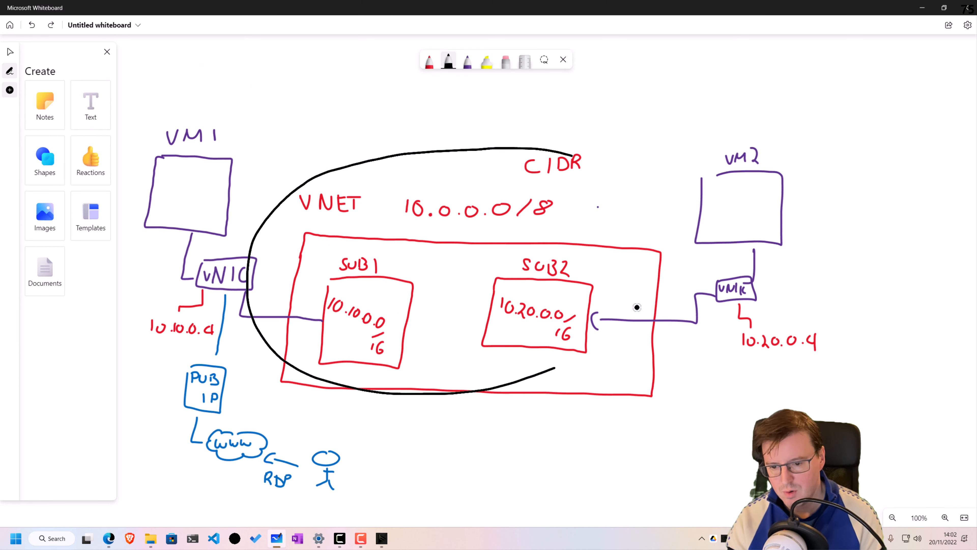
key(ctrl+z)
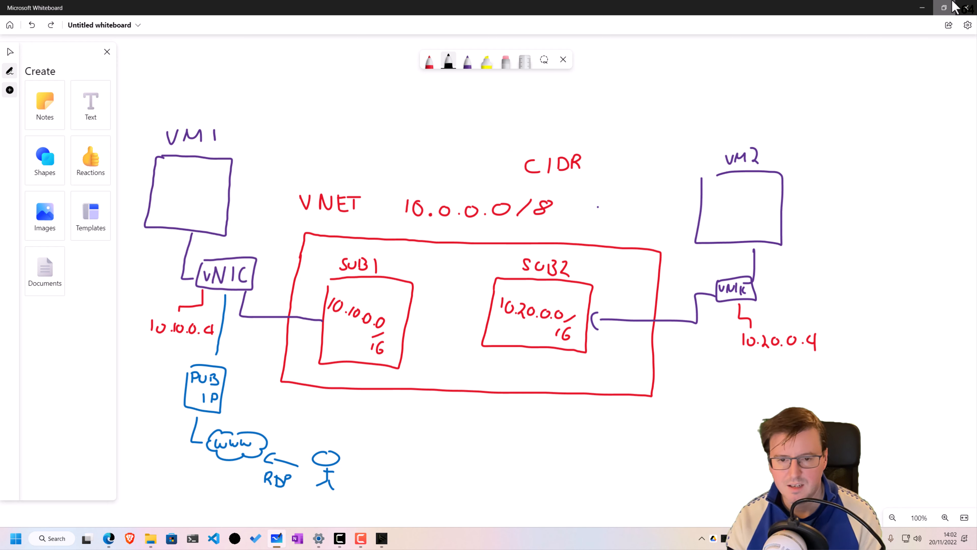
click(922, 8)
Proceed to the virtual network's security options and mark BastionHost, DDoS Protection Standard and Firewall with red annotations
click(338, 509)
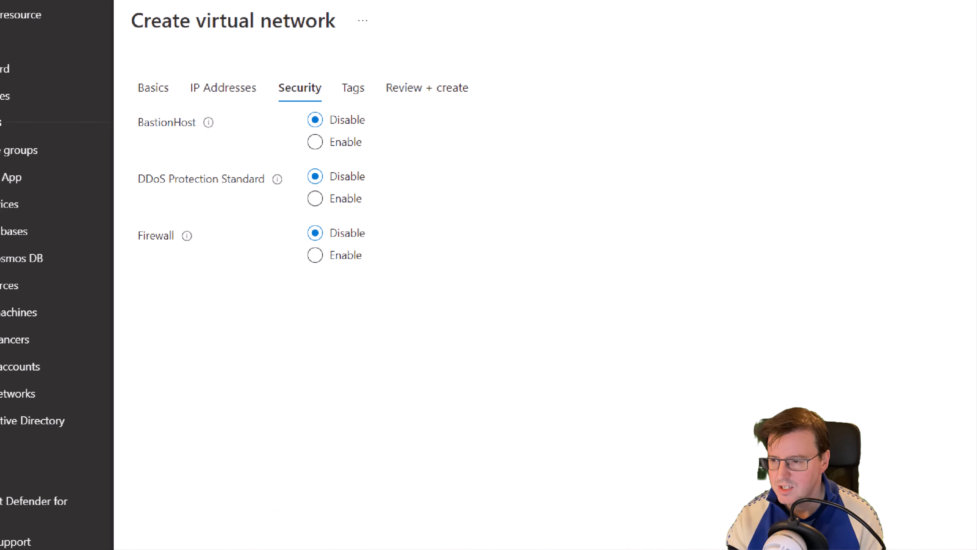
drag(135, 129, 211, 134)
drag(133, 287, 186, 287)
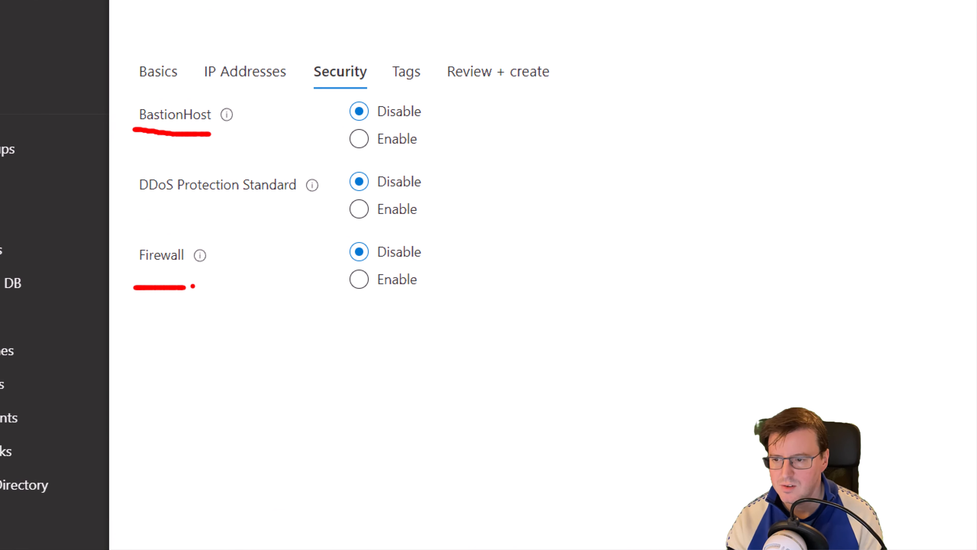
drag(153, 194, 227, 203)
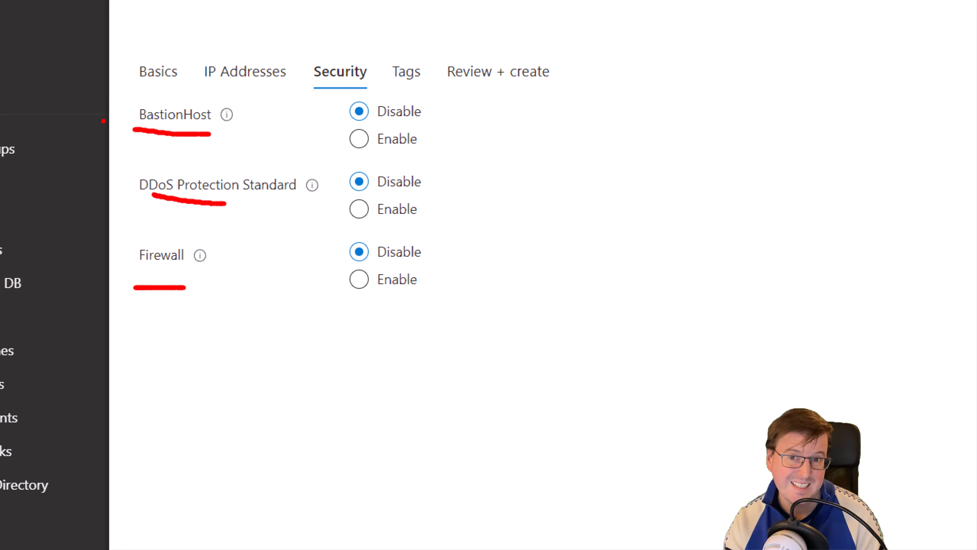
mouse_move(233, 94)
mouse_down()
mouse_move(96, 160)
mouse_move(171, 90)
mouse_up()
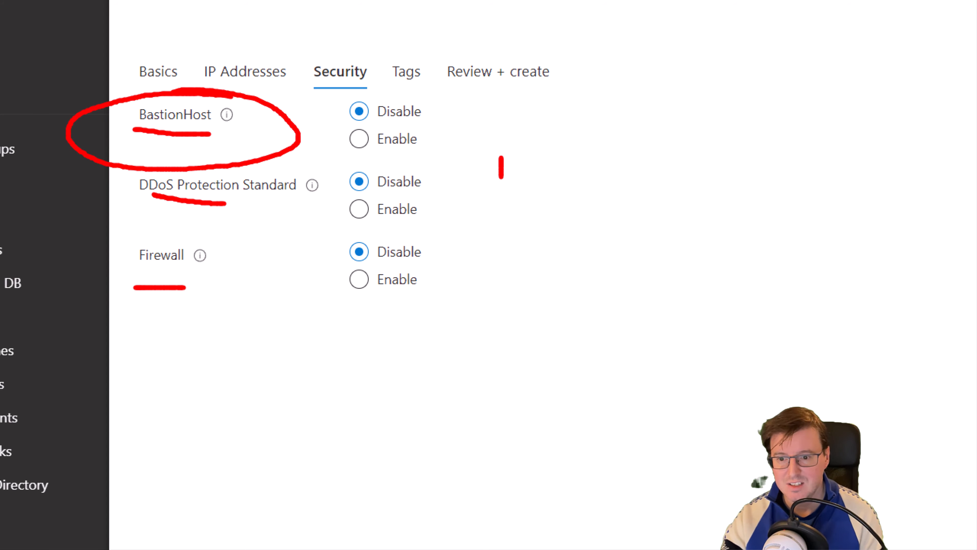
mouse_move(501, 178)
mouse_down()
mouse_move(646, 231)
mouse_move(436, 118)
mouse_up()
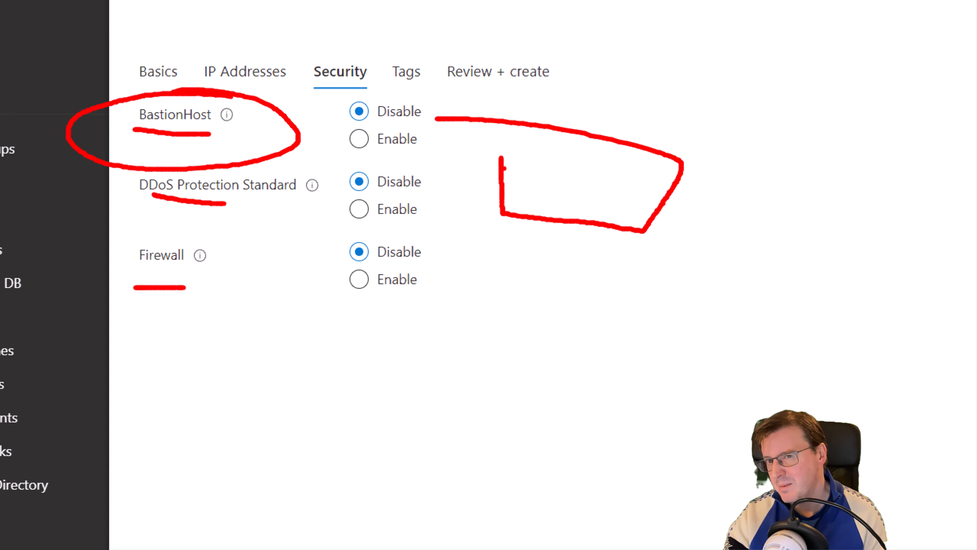
key(Escape)
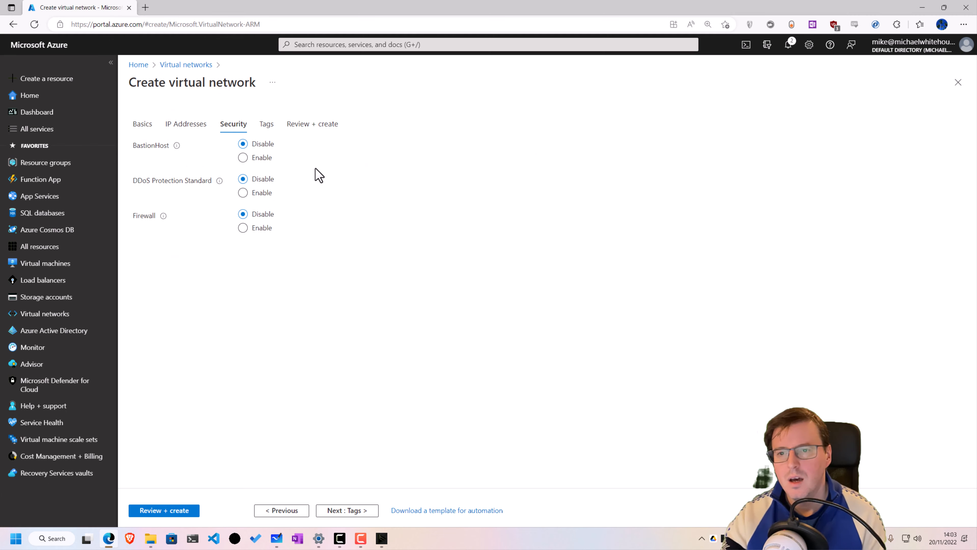
Keep the security options disabled, add no tags, and create the virtual network
click(359, 511)
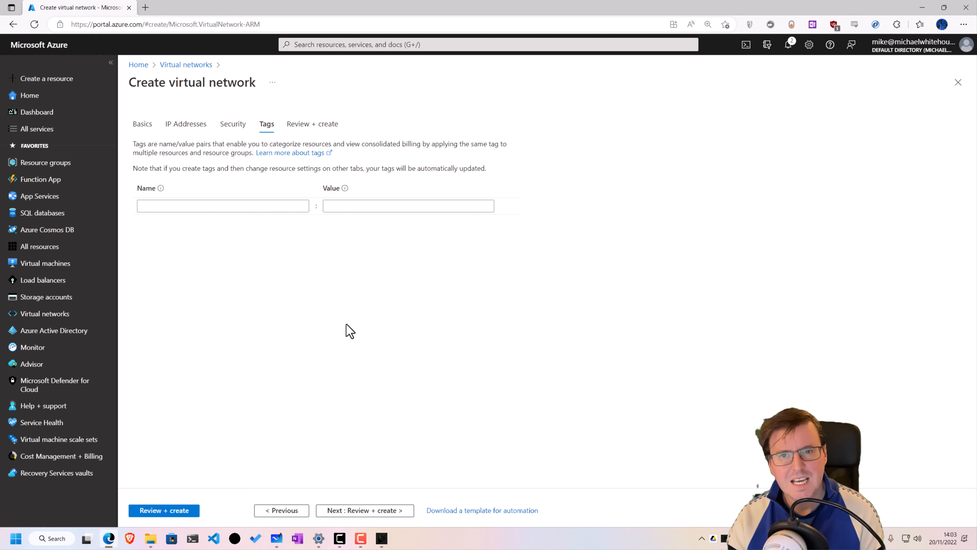
click(354, 510)
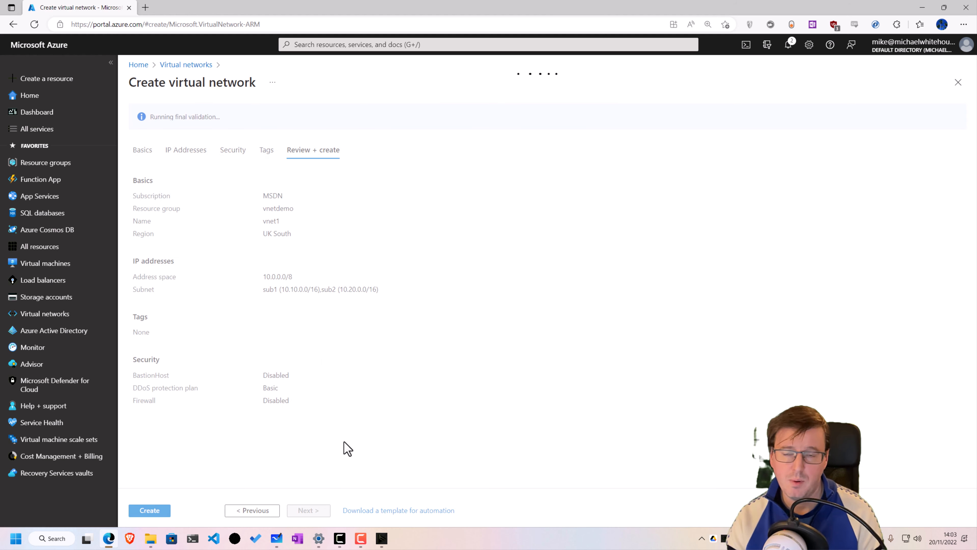
click(157, 512)
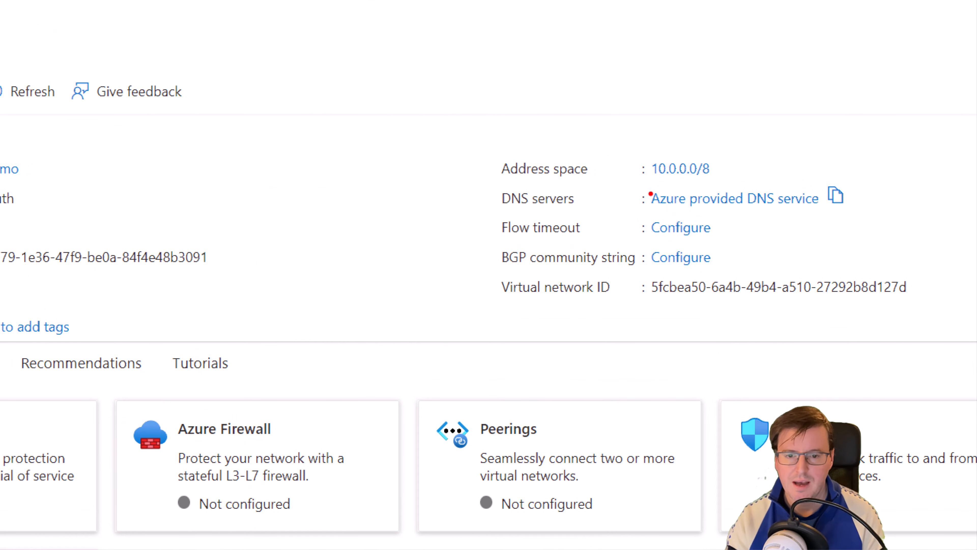
Examine vnet1's overview, address space and subnets
drag(654, 176, 701, 182)
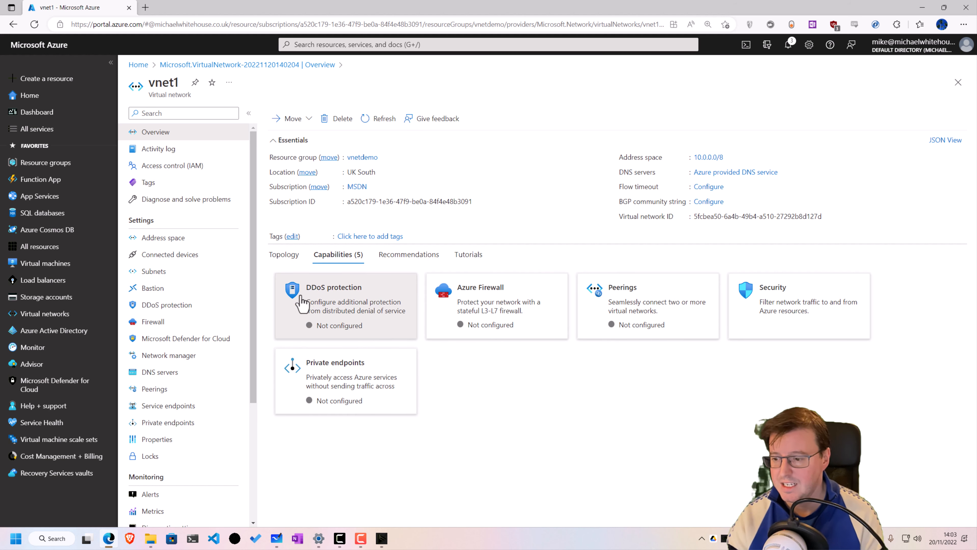
click(185, 239)
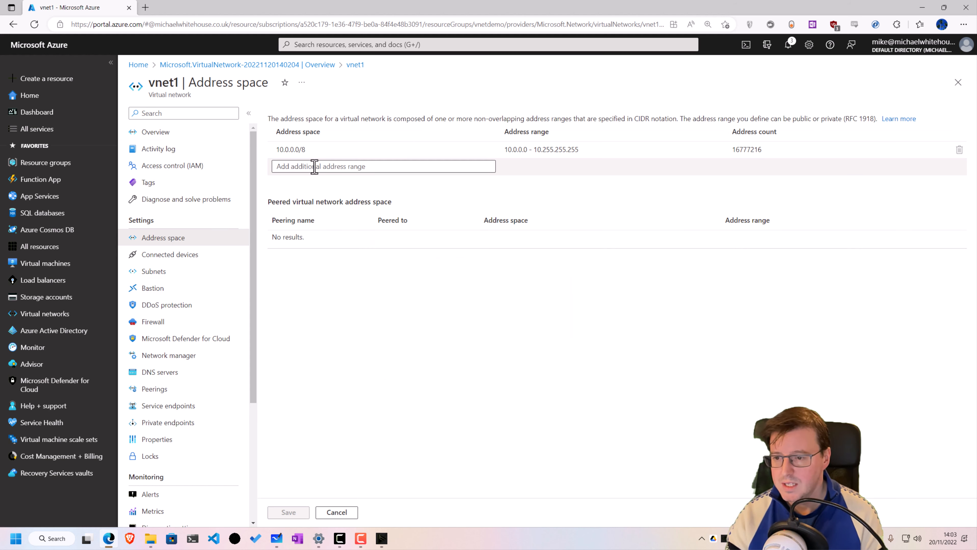
click(154, 272)
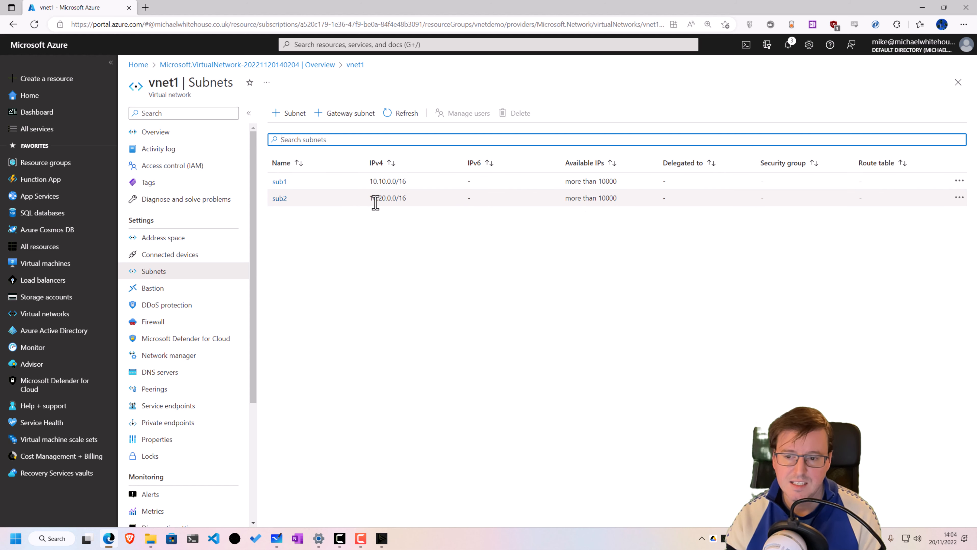
click(402, 260)
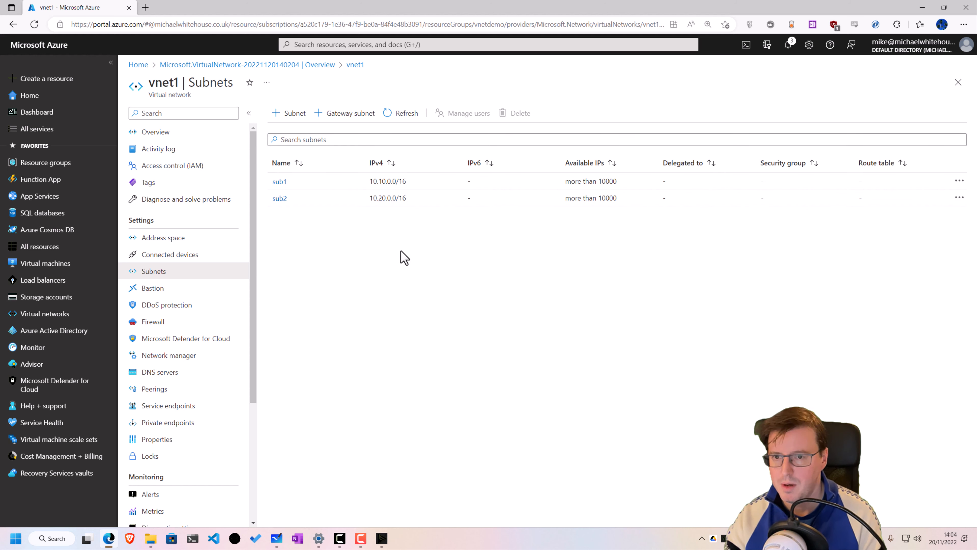
Search for "vir", open the Virtual machines service and start creating a virtual machine
click(383, 45)
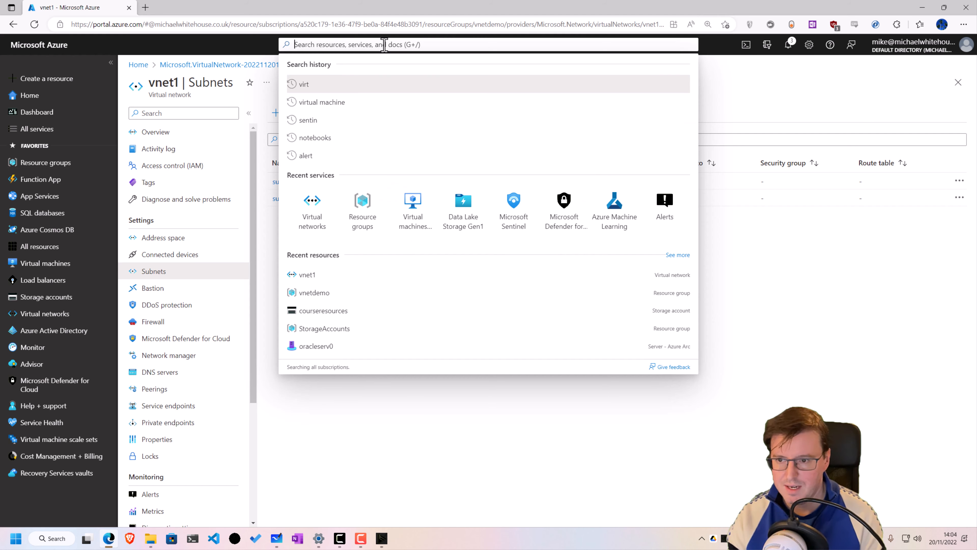
text(vir)
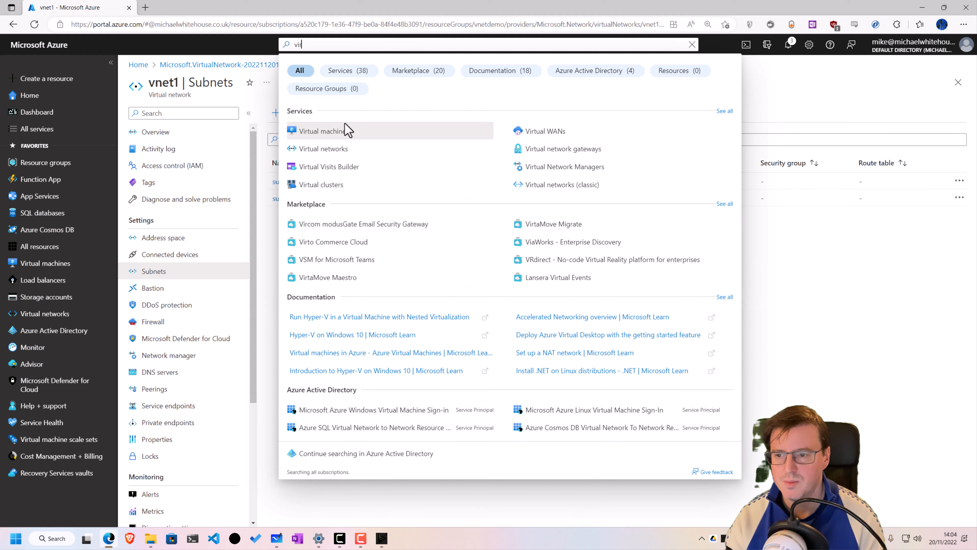
click(347, 131)
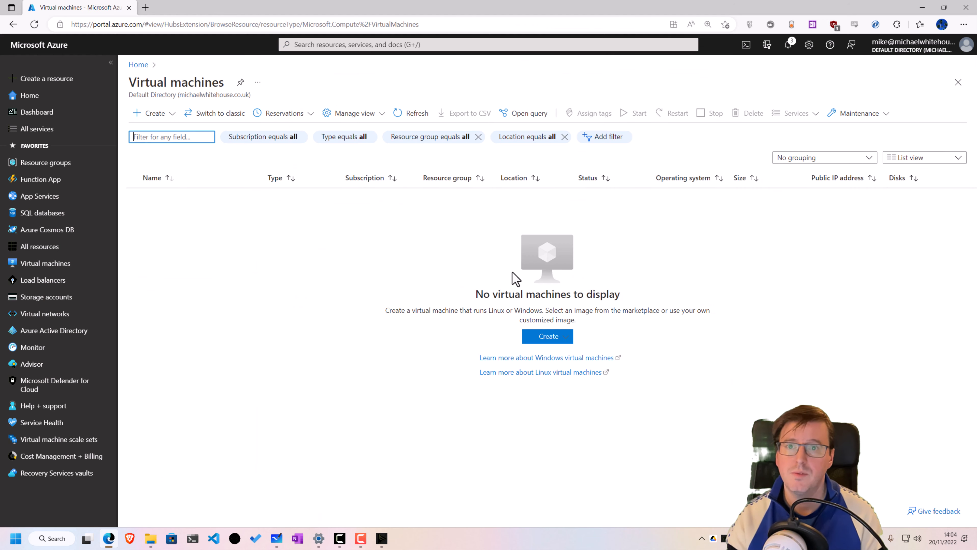
click(548, 337)
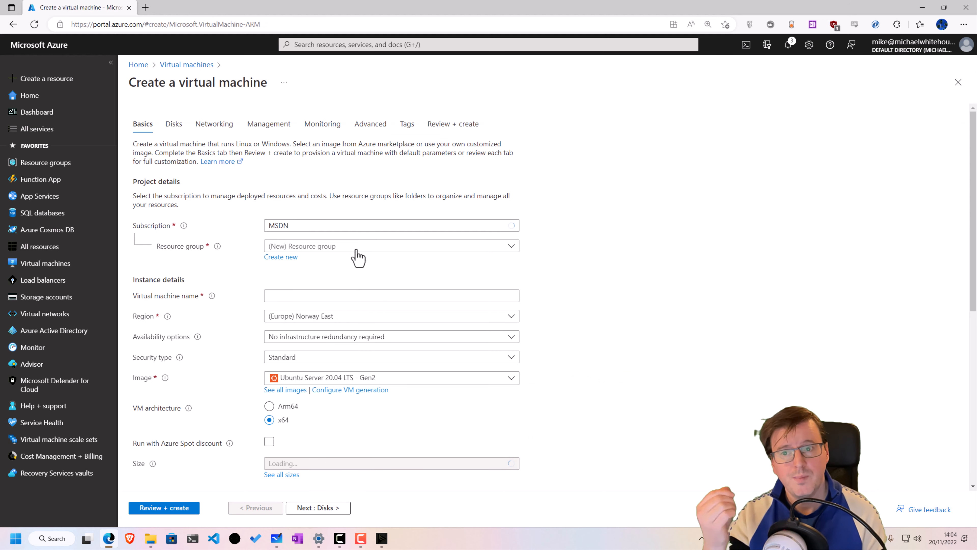
Assign the new virtual machine to the vnetdemo resource group and name it vm1
click(360, 247)
scroll(400, 446, down, 1)
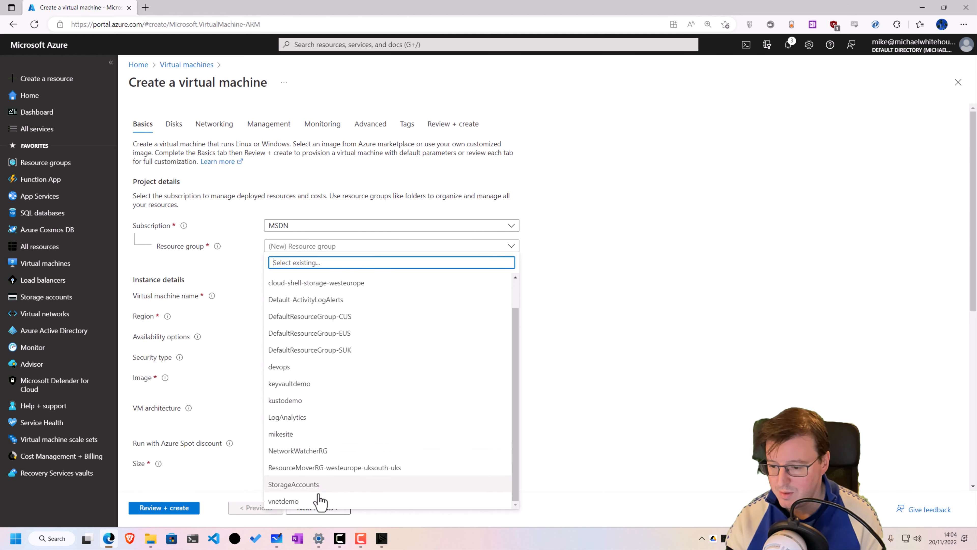
click(324, 500)
click(331, 295)
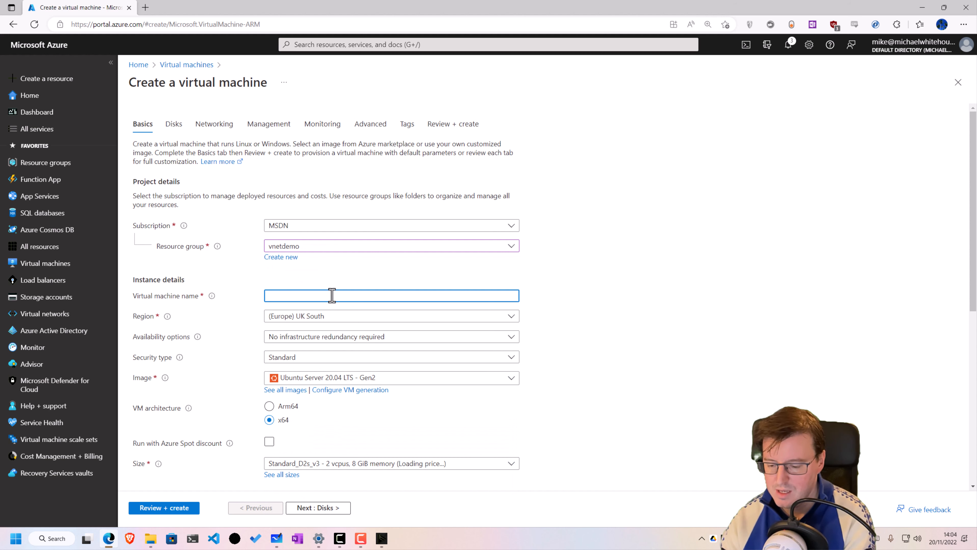
text(vm1)
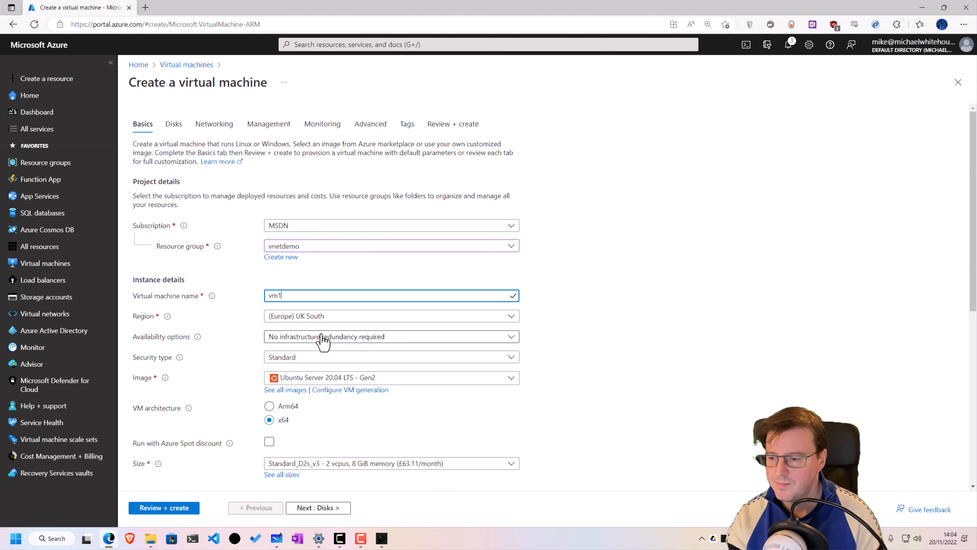
Choose Windows Server 2022 Datacenter: Azure Edition - Gen2 as the image for vm1
click(316, 379)
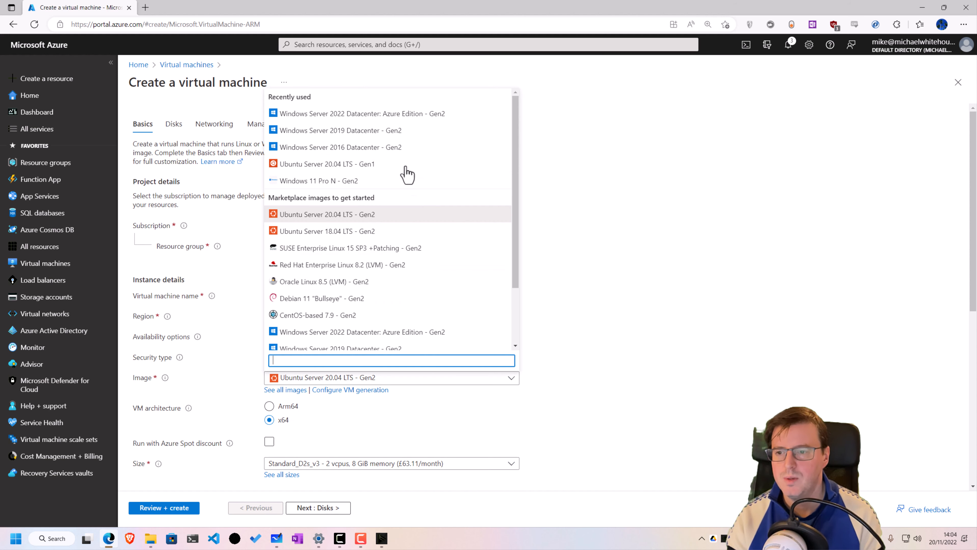
click(386, 115)
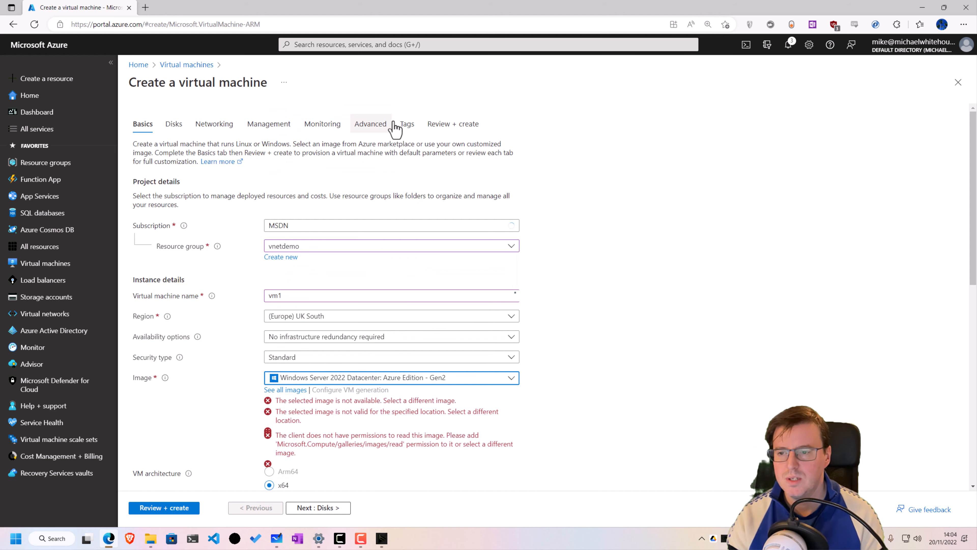
click(421, 378)
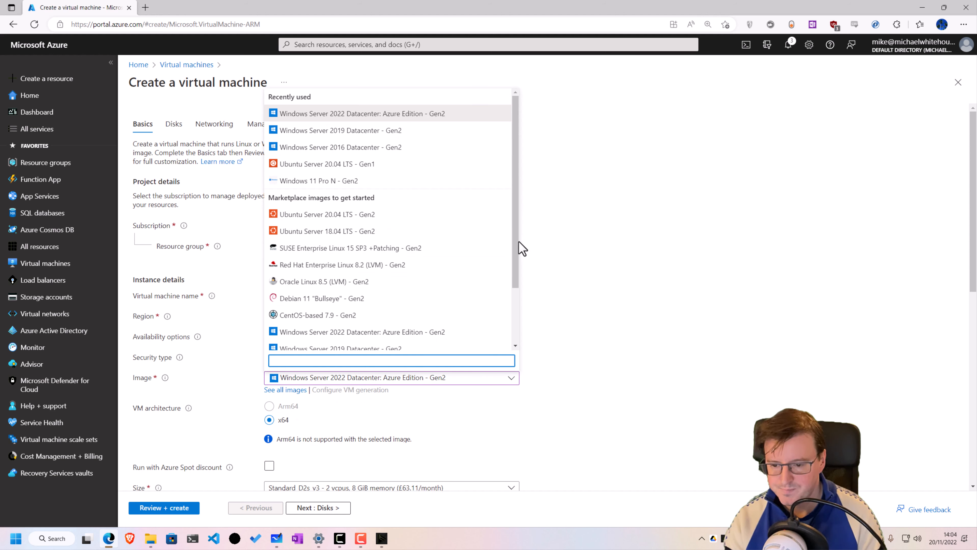
scroll(519, 239, down, 1)
click(596, 214)
Fill in vm1's administrator username, then enter and confirm the account password
scroll(600, 304, down, 4)
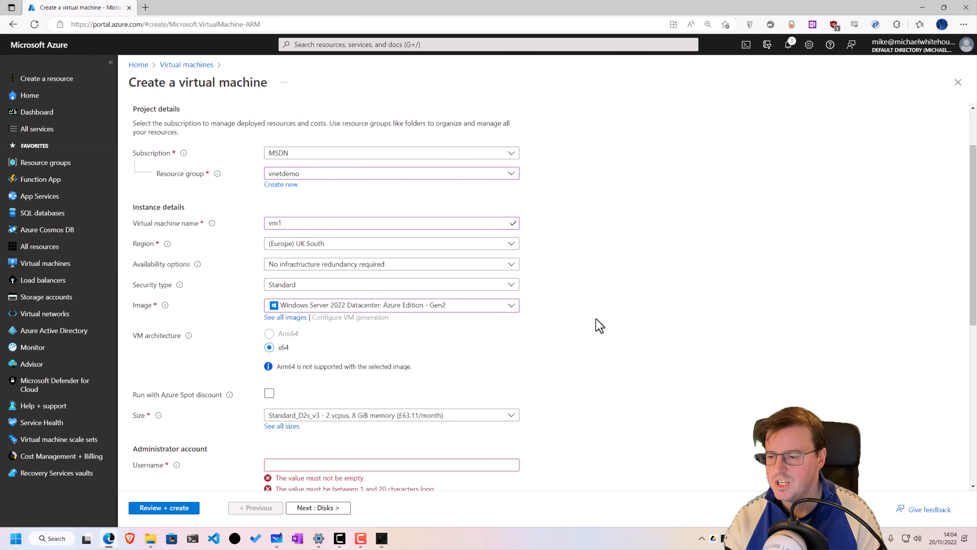
click(404, 363)
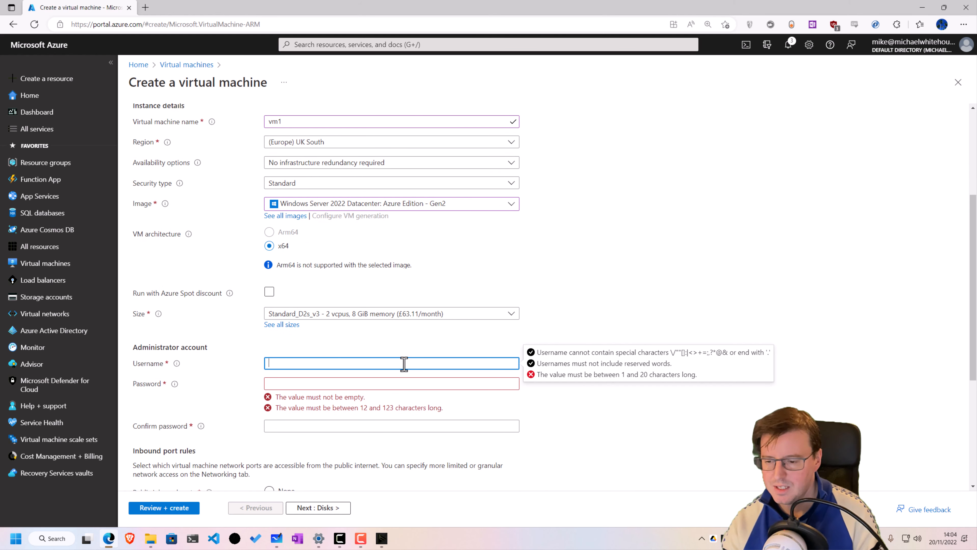
text(mikeadmin)
key(Tab)
text(Pa)
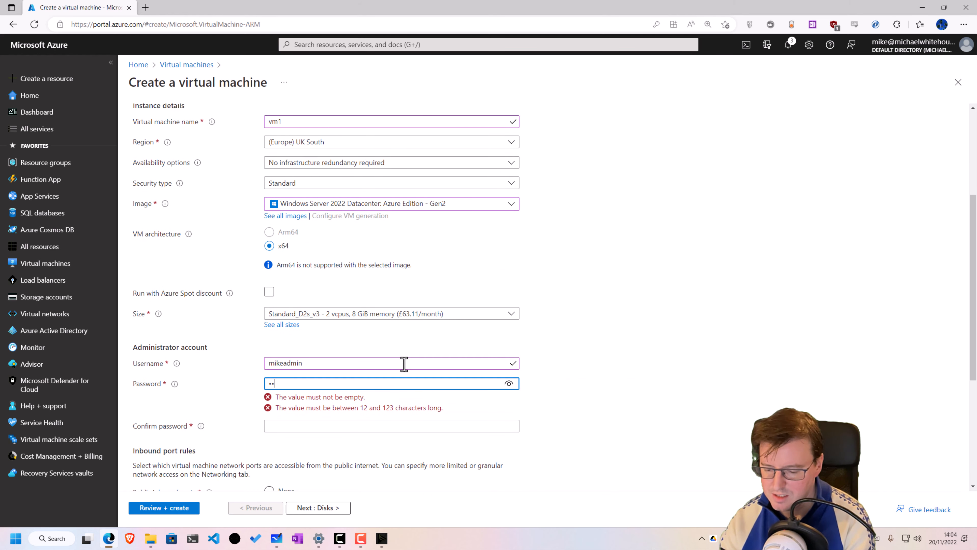
text(••••••••••)
key(Tab)
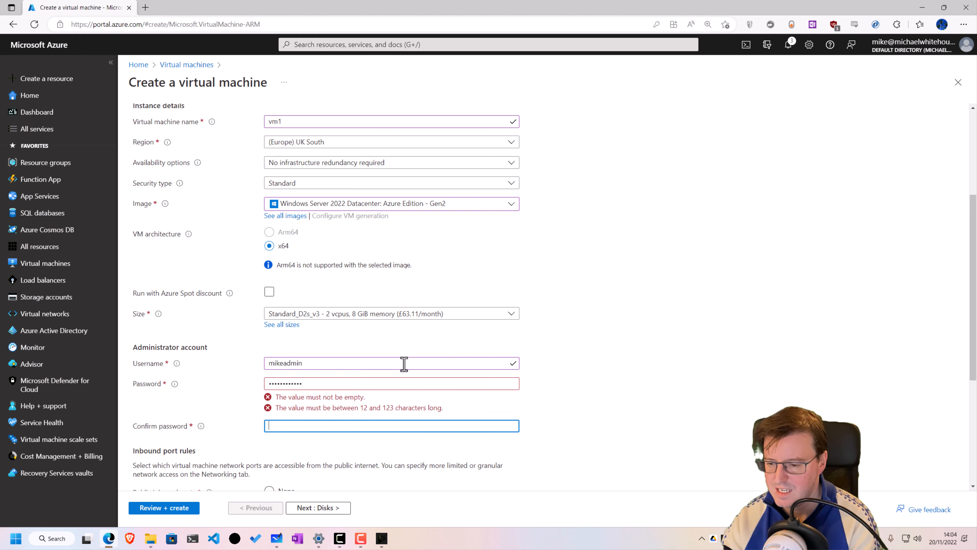
text(••)
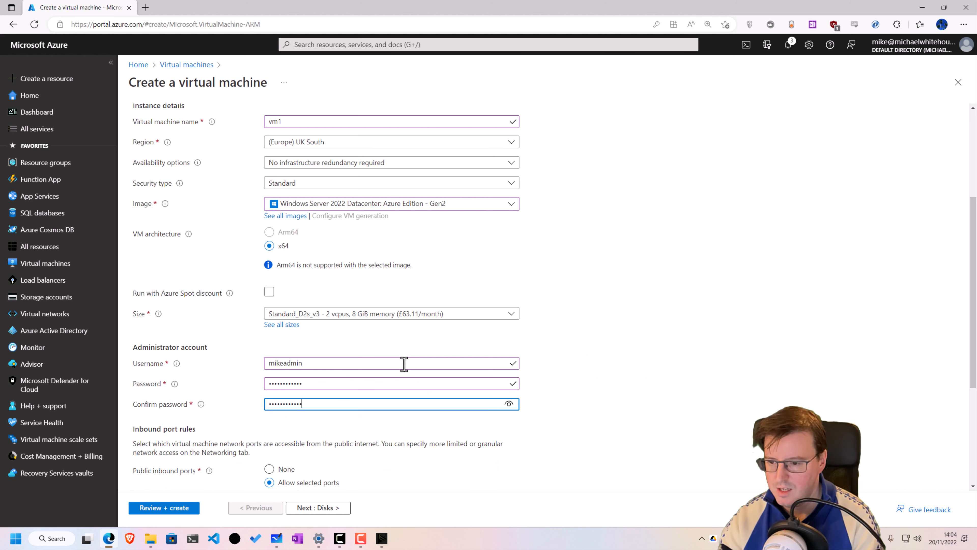
key(Tab)
Opt to use an existing Windows Server license for vm1 and confirm the license is eligible
scroll(530, 314, down, 1)
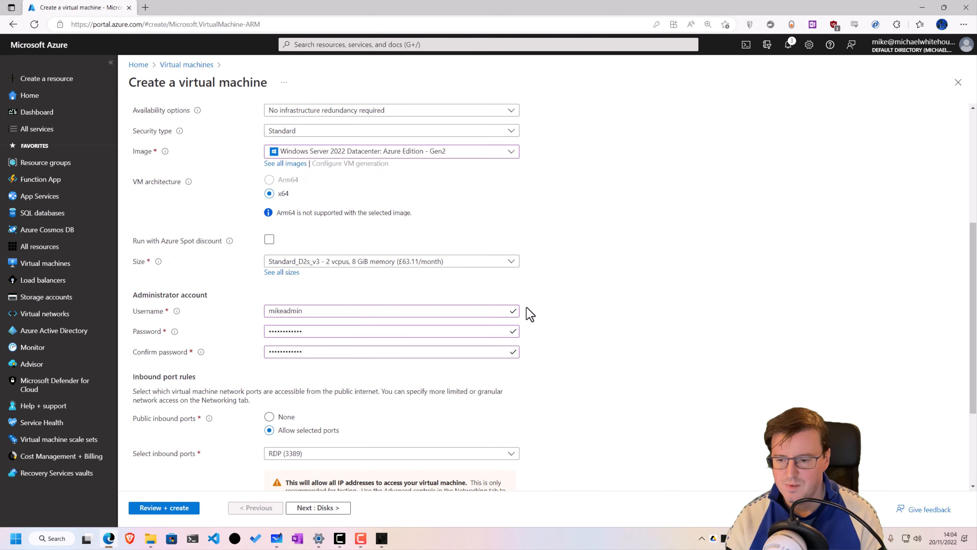
scroll(530, 313, down, 3)
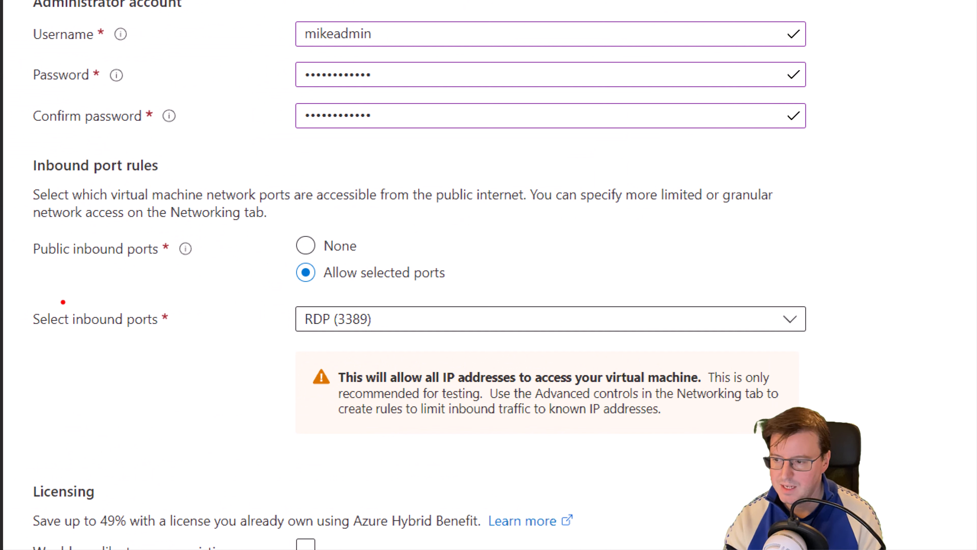
drag(52, 354, 133, 355)
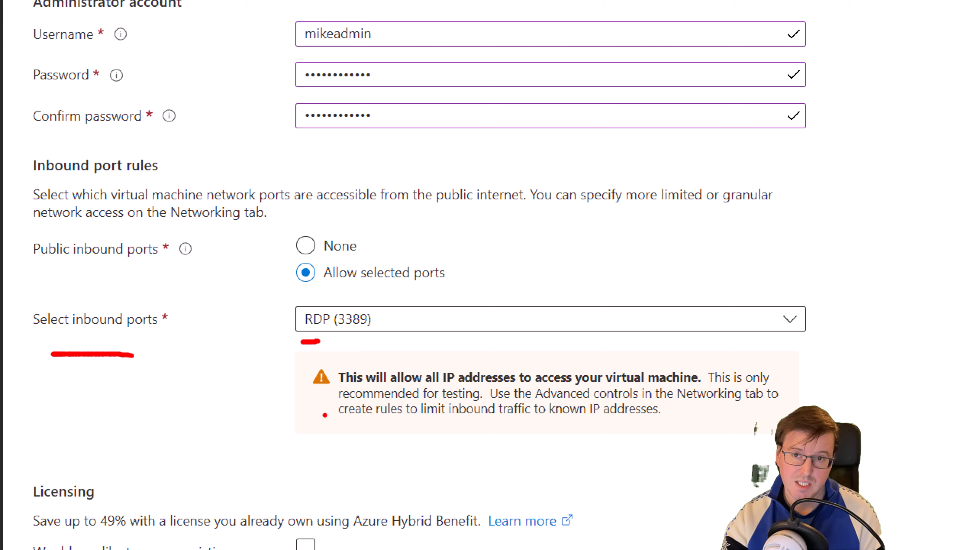
click(306, 547)
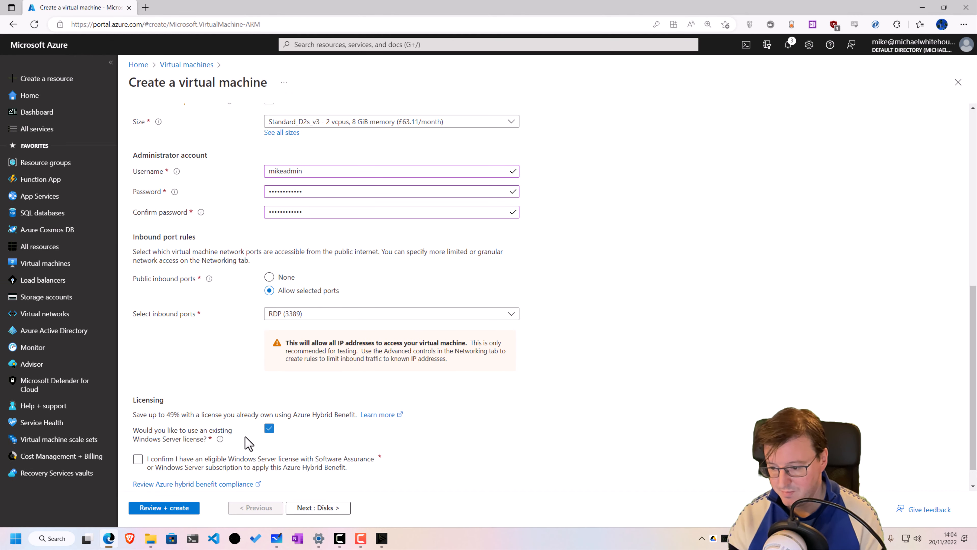
click(200, 464)
Leave the disk settings as they are and place vm1 in subnet sub1 (10.10.0.0/16) of vnet1
click(306, 508)
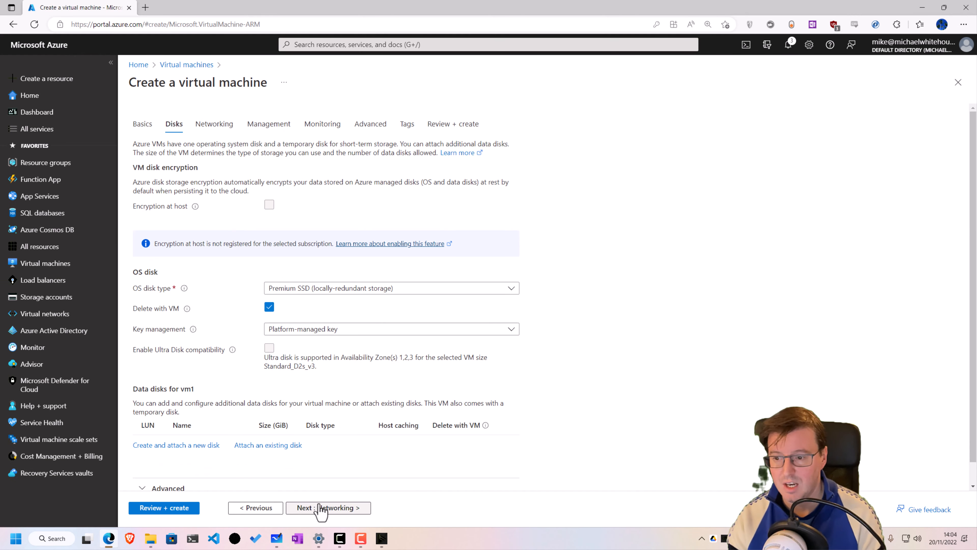
click(320, 508)
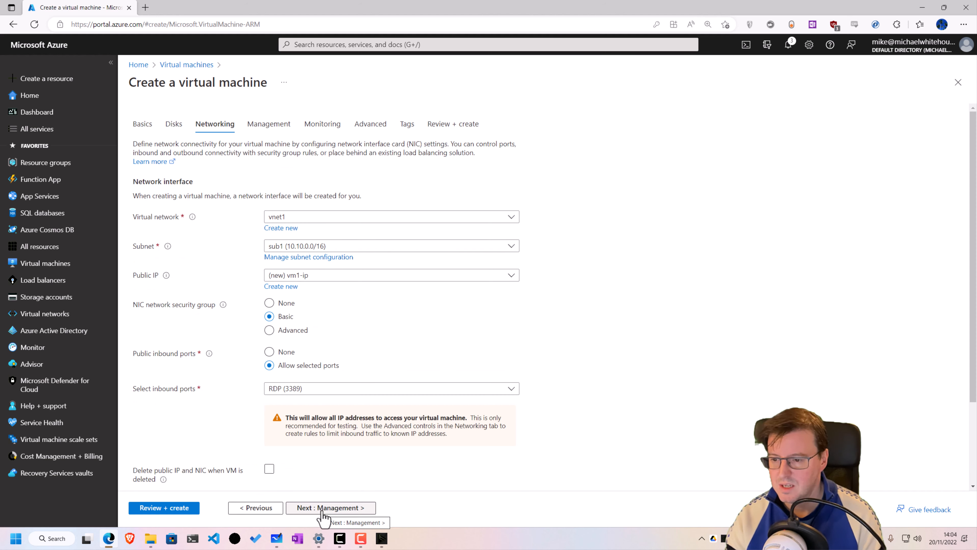
click(307, 218)
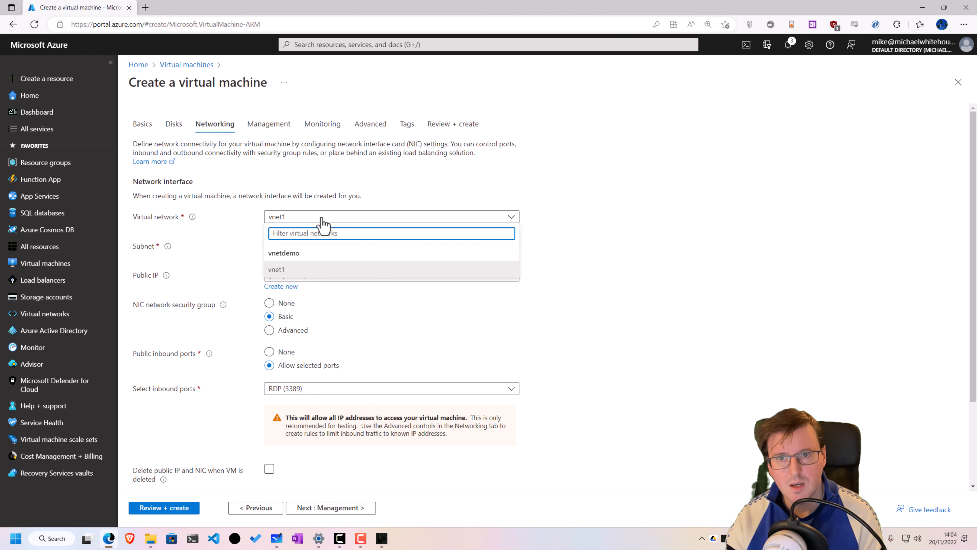
click(322, 218)
click(297, 246)
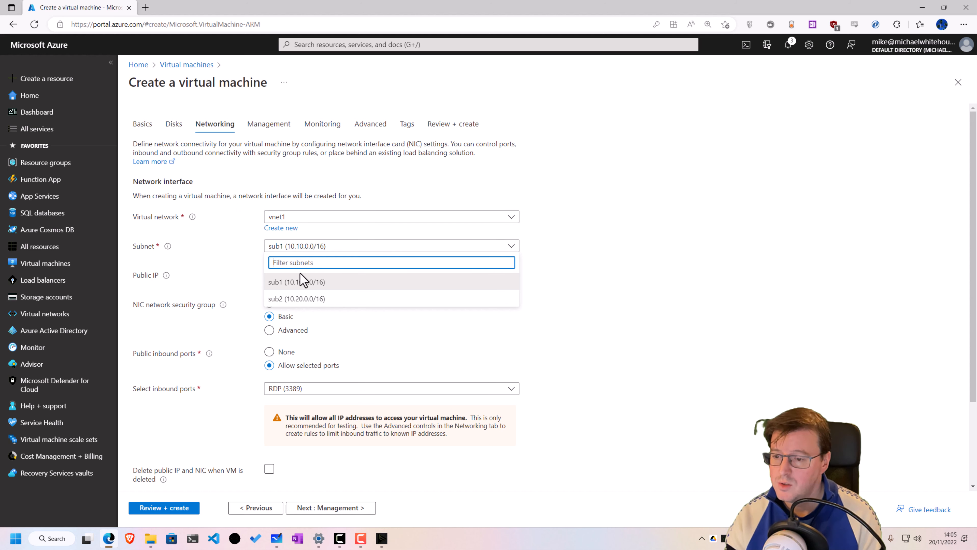
click(295, 285)
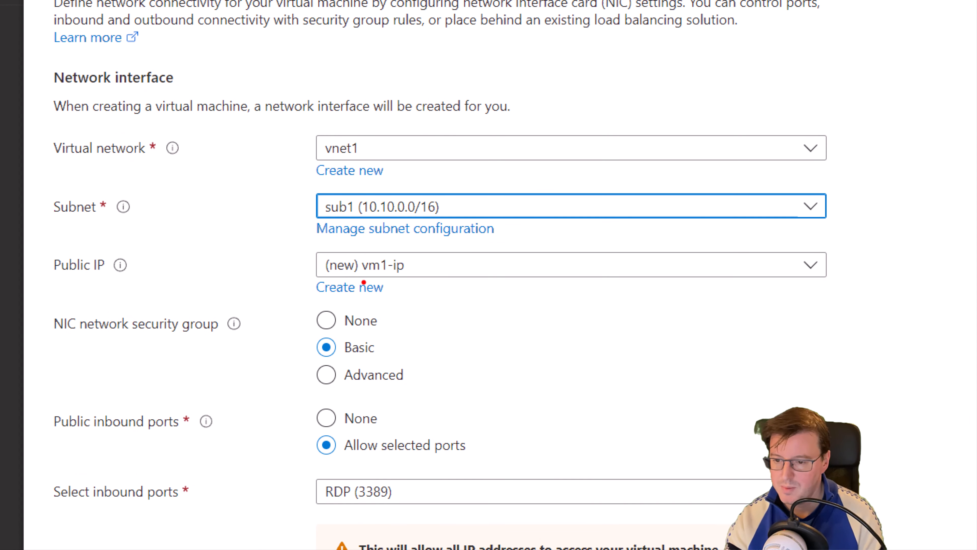
drag(353, 284, 394, 284)
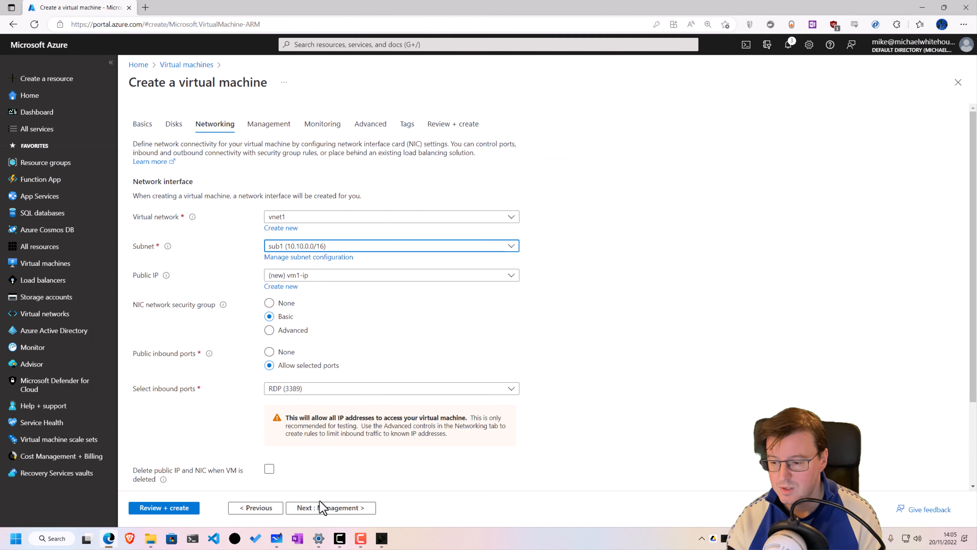
Keep vm1's management settings and disable its boot diagnostics
click(323, 508)
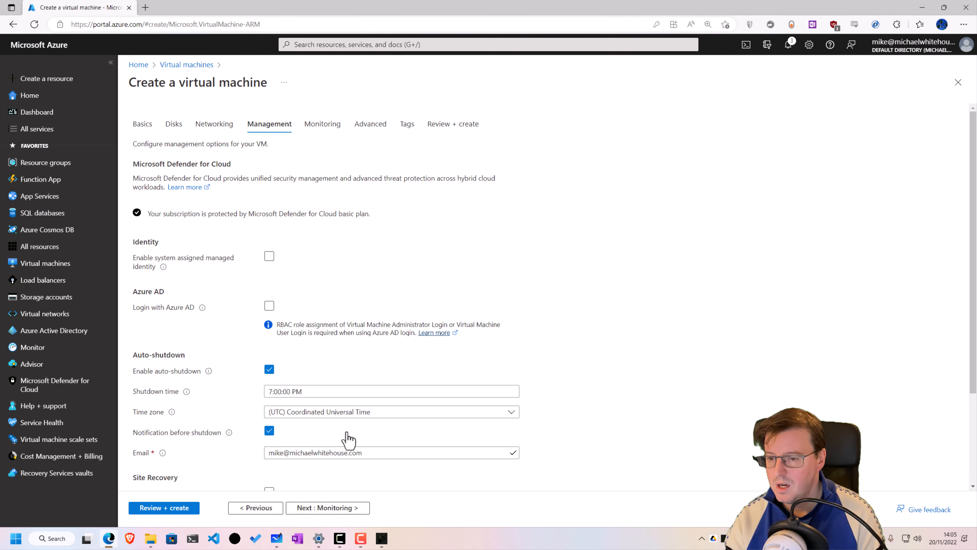
click(328, 508)
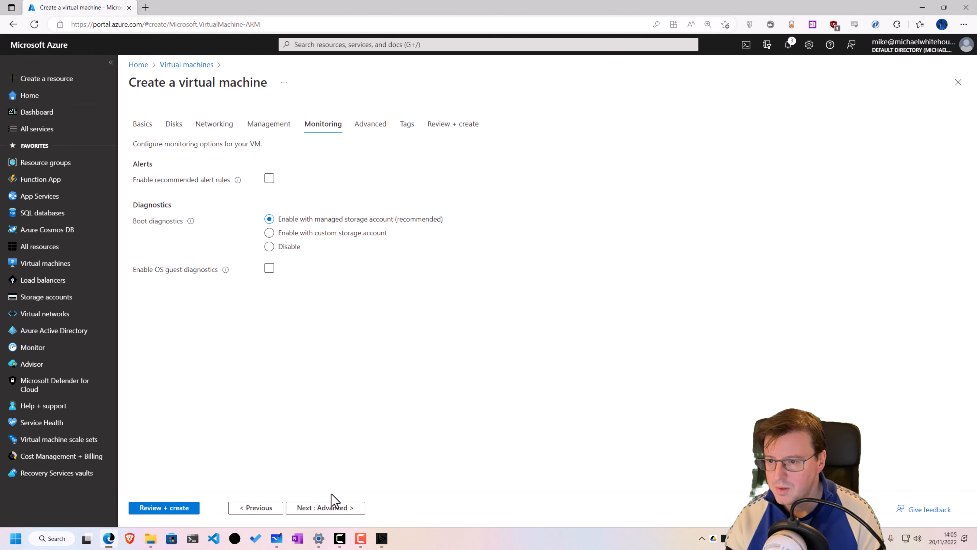
click(283, 251)
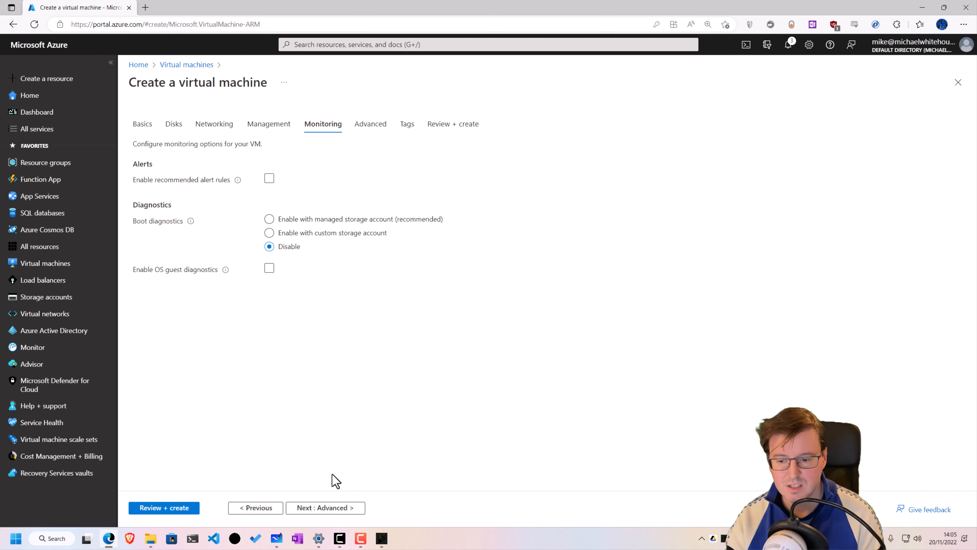
Skip the advanced and tag settings, review vm1's configuration and create the virtual machine
click(329, 507)
click(316, 509)
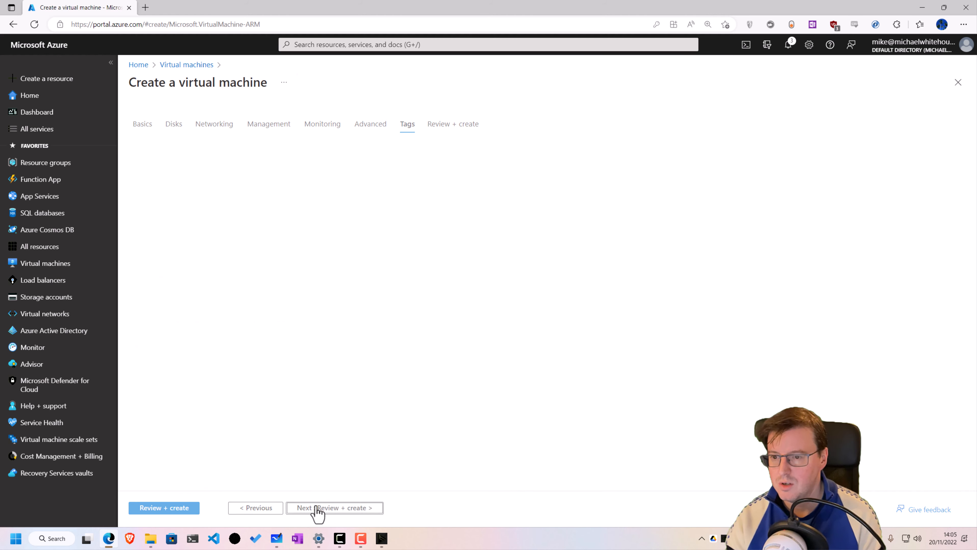
click(315, 508)
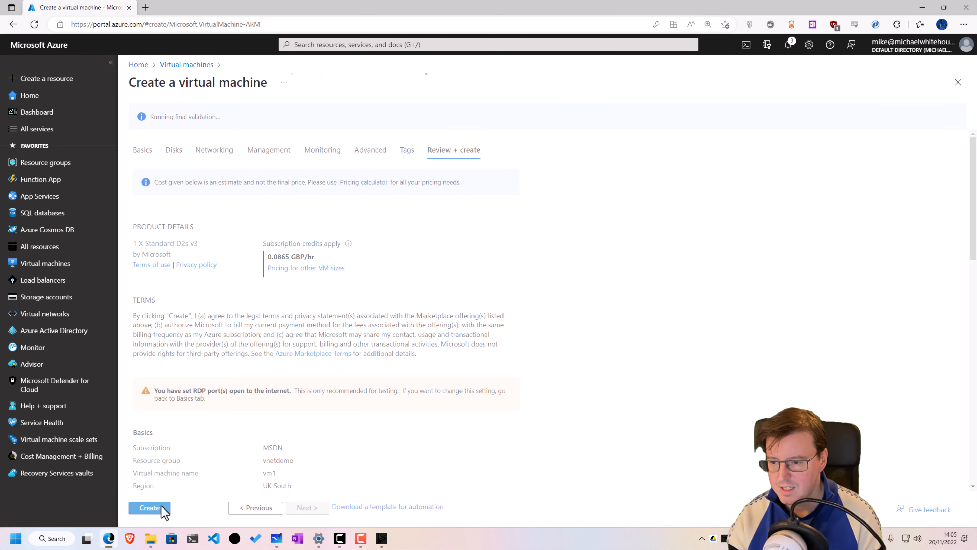
click(150, 508)
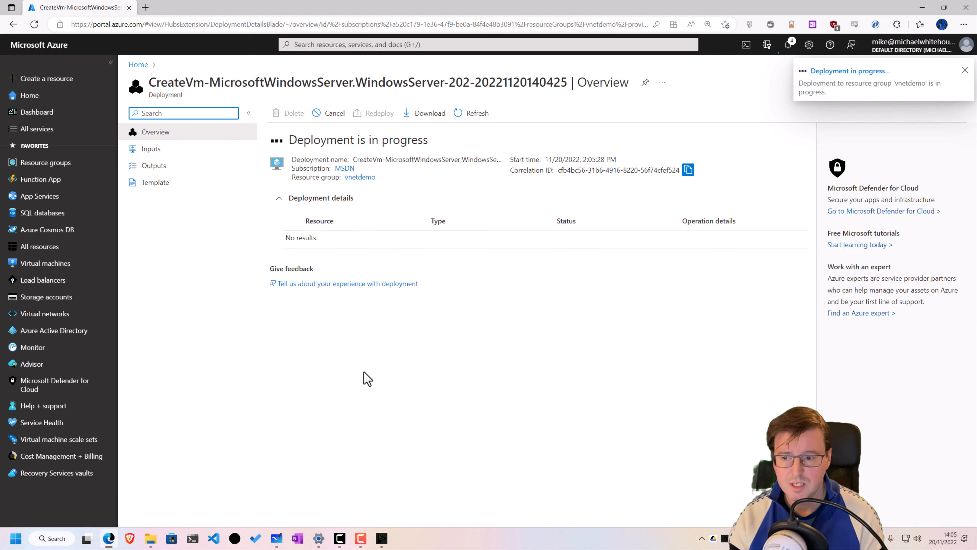
Return to the Virtual machines service and start creating another Azure virtual machine
click(383, 44)
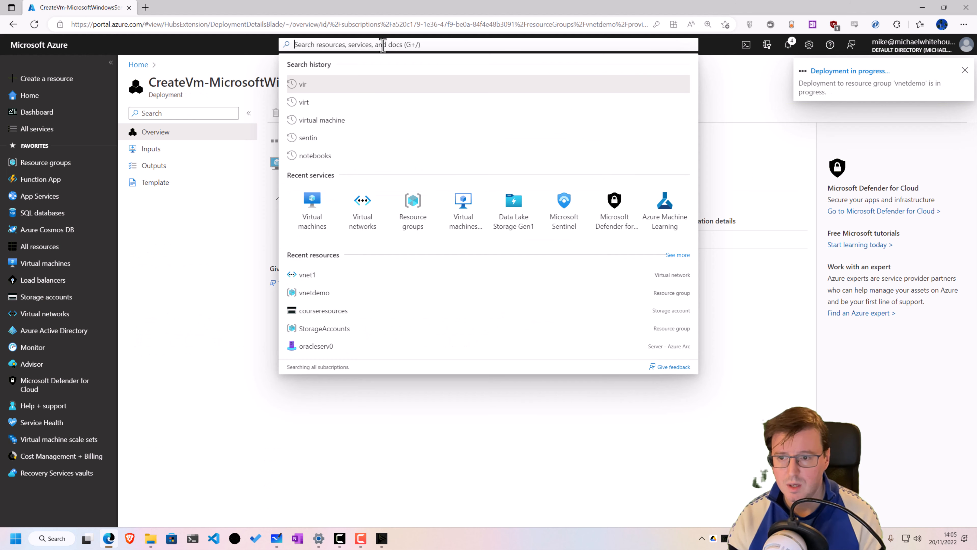
click(322, 213)
click(547, 336)
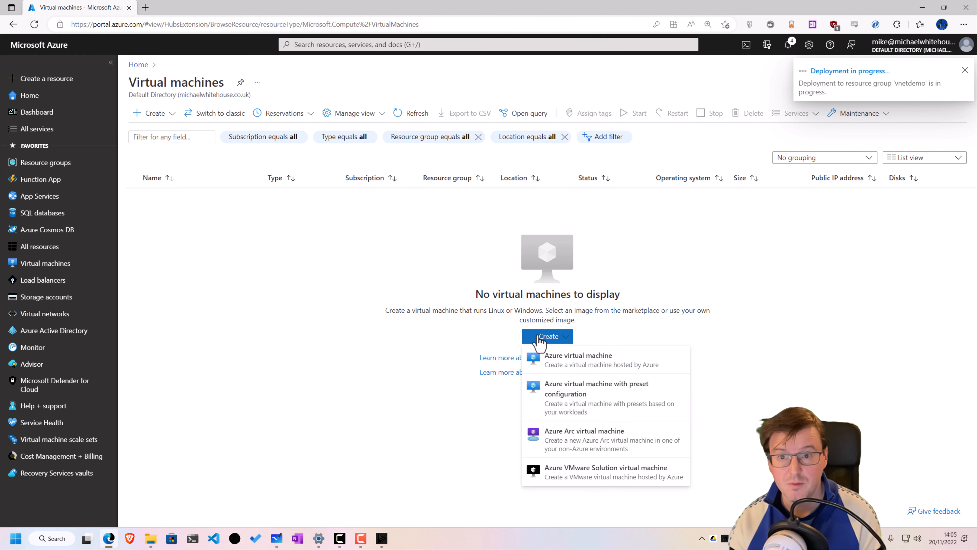
click(550, 356)
Assign the new virtual machine to the vnetdemo resource group and name it vm2
click(322, 246)
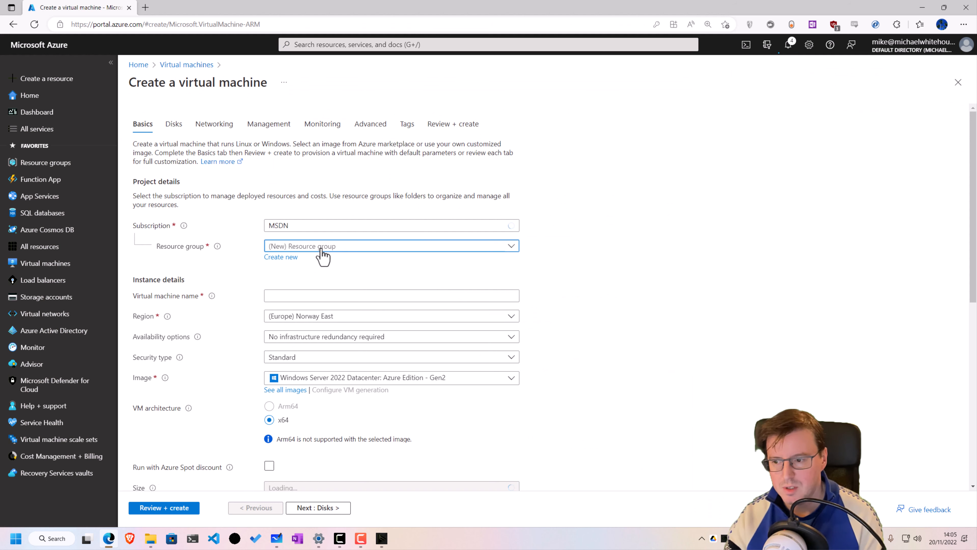
scroll(335, 442, down, 2)
click(320, 497)
click(320, 295)
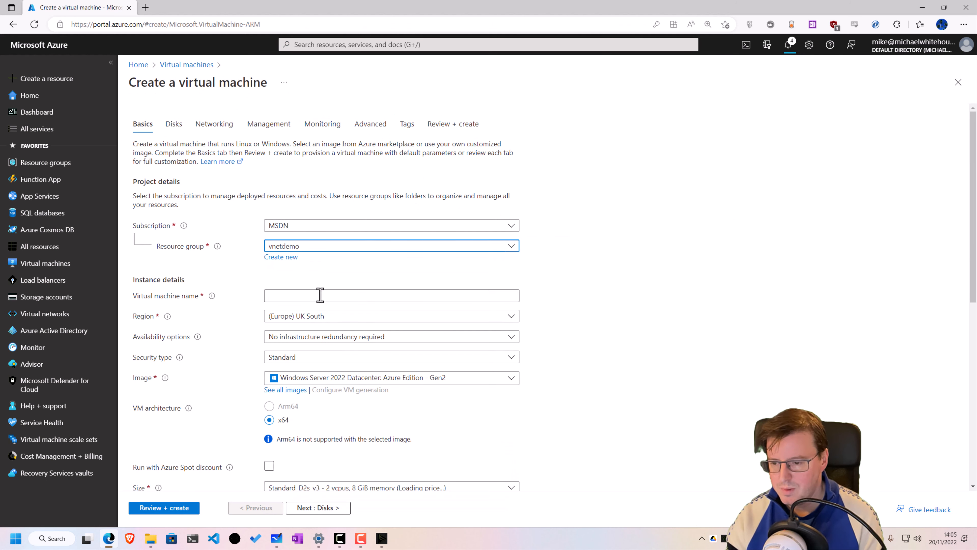
text(vm2)
key(Tab)
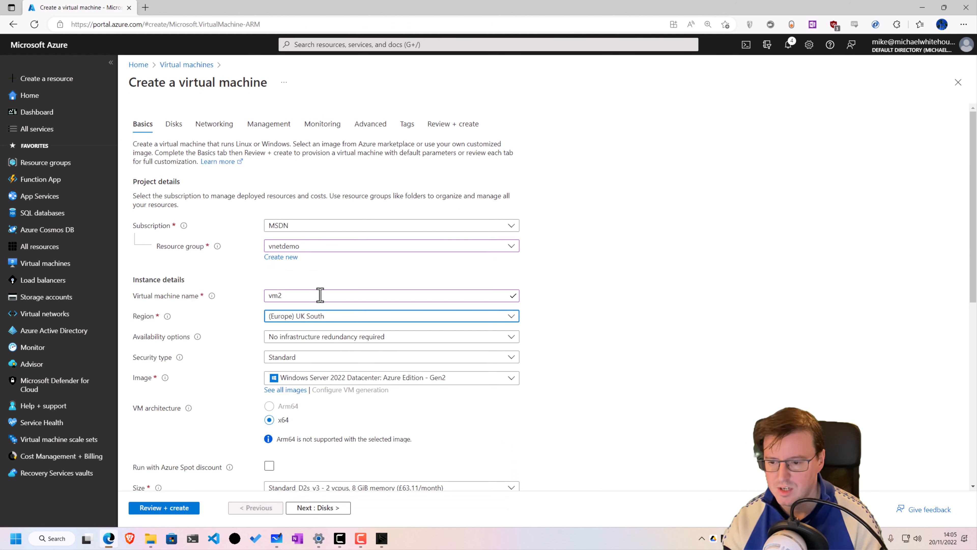
Fill in vm2's administrator username, then enter and confirm the account password
scroll(500, 387, down, 5)
click(361, 366)
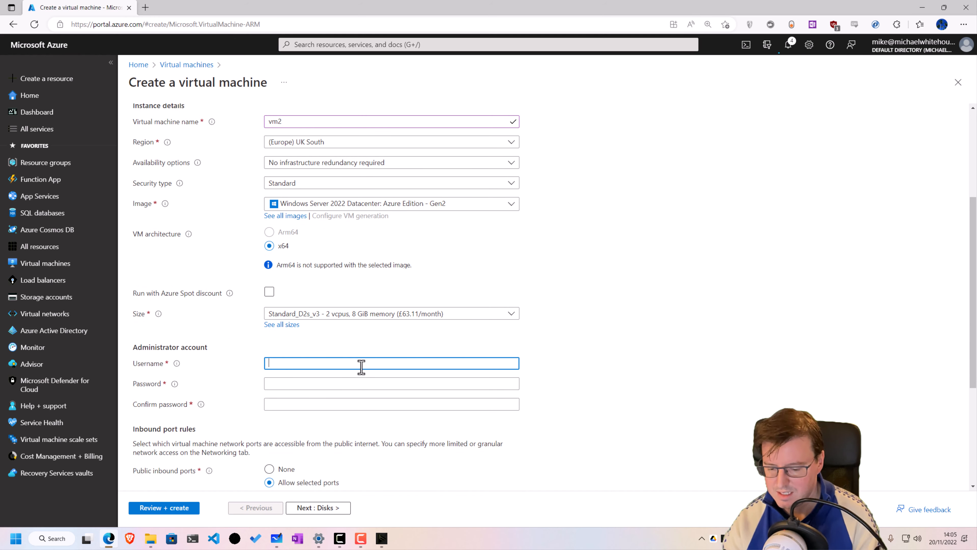
key(Tab)
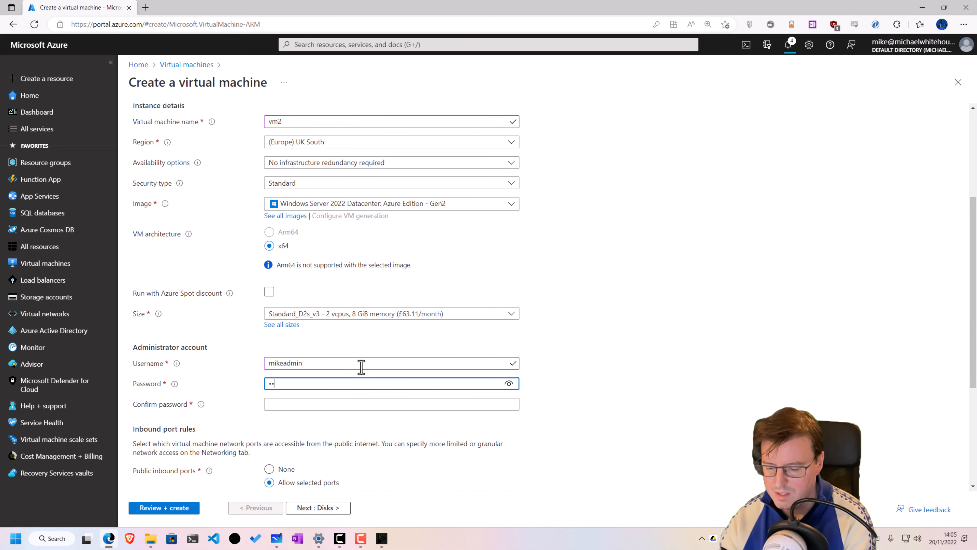
text(**)
key(Tab)
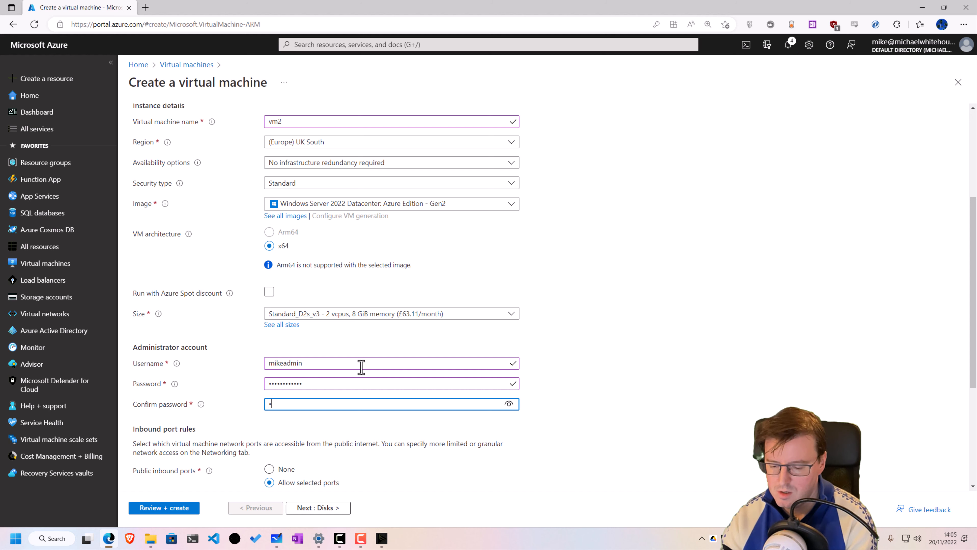
text(************)
key(Tab)
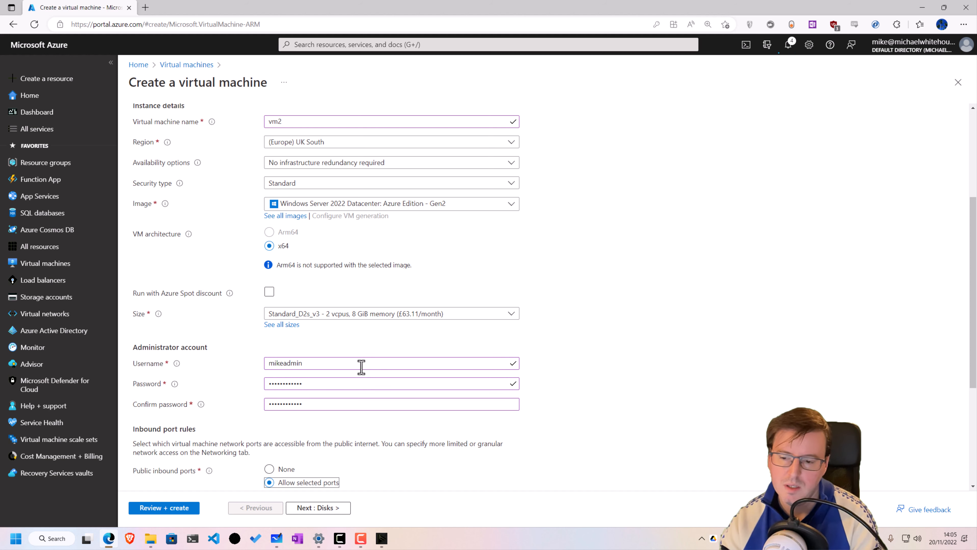
Re-enter vm2's administrator password in both the password and confirmation fields so they match
click(588, 350)
scroll(576, 356, down, 5)
click(342, 183)
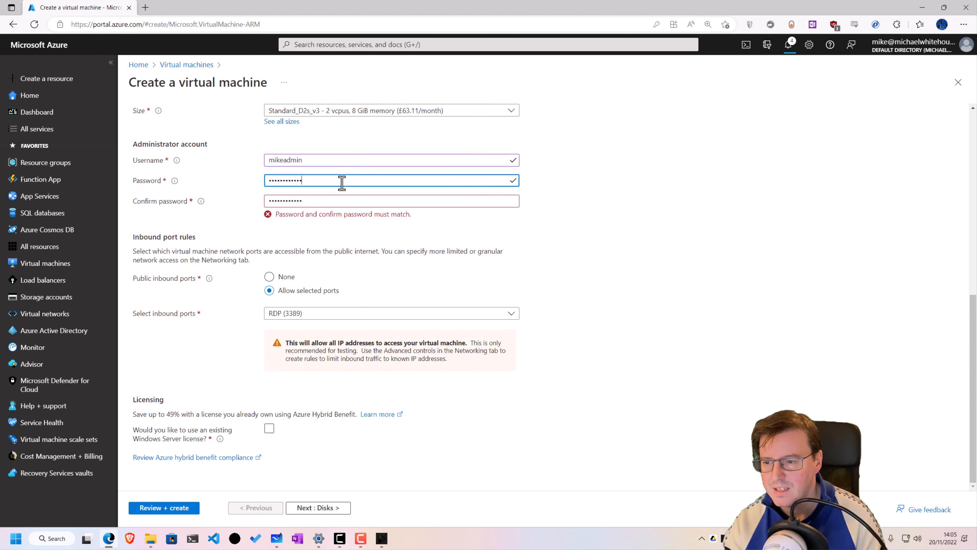
key(ctrl+a)
text(**)
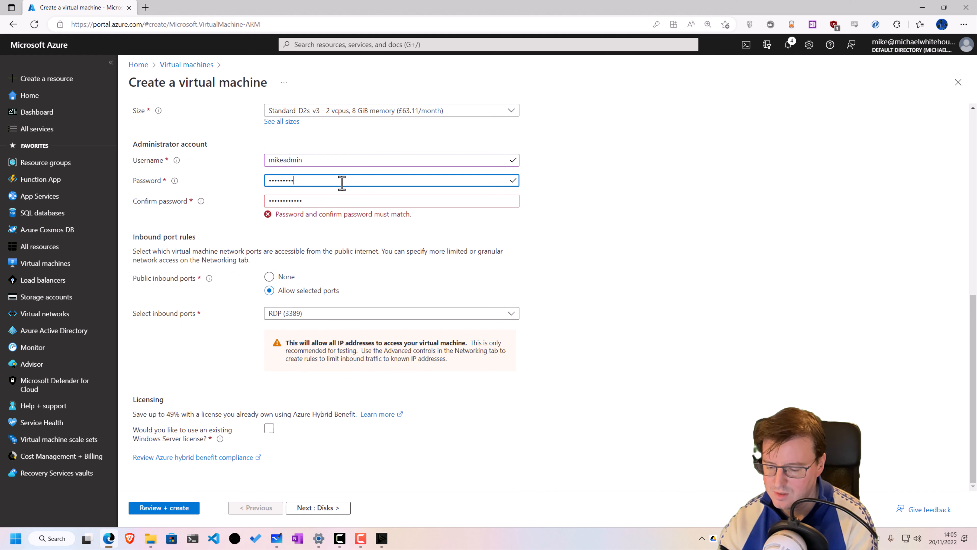
key(Tab)
text(***)
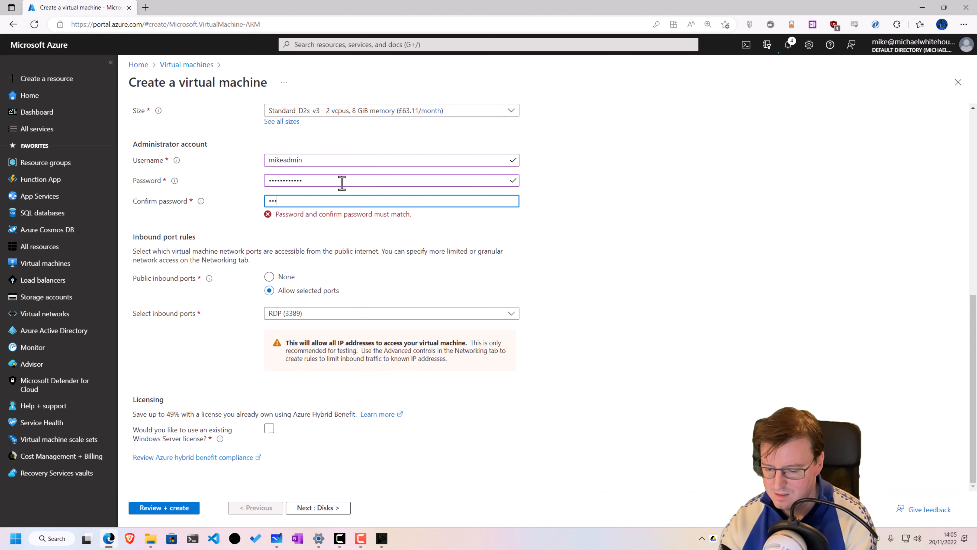
text(*********)
key(Tab)
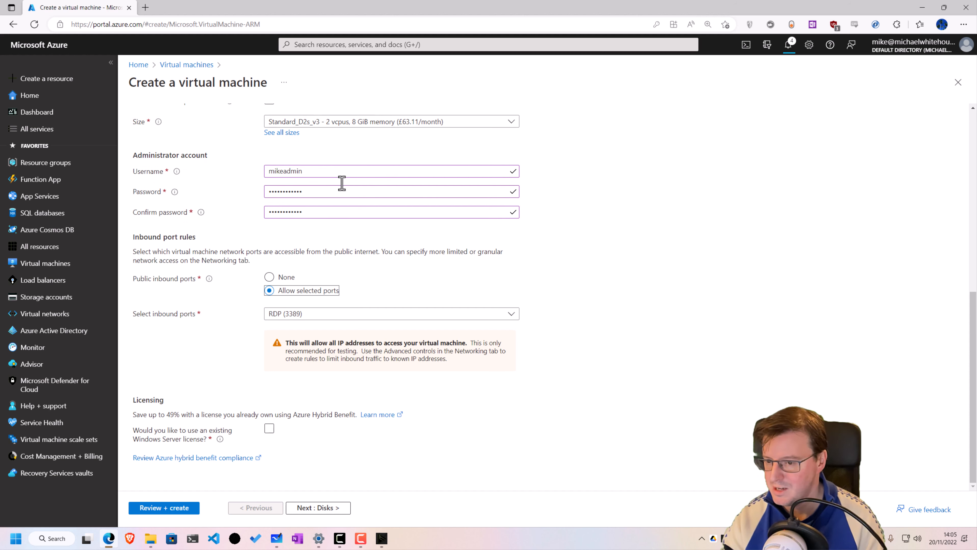
Opt to use an existing Windows Server license for vm2 and confirm the license is eligible
click(269, 428)
click(241, 459)
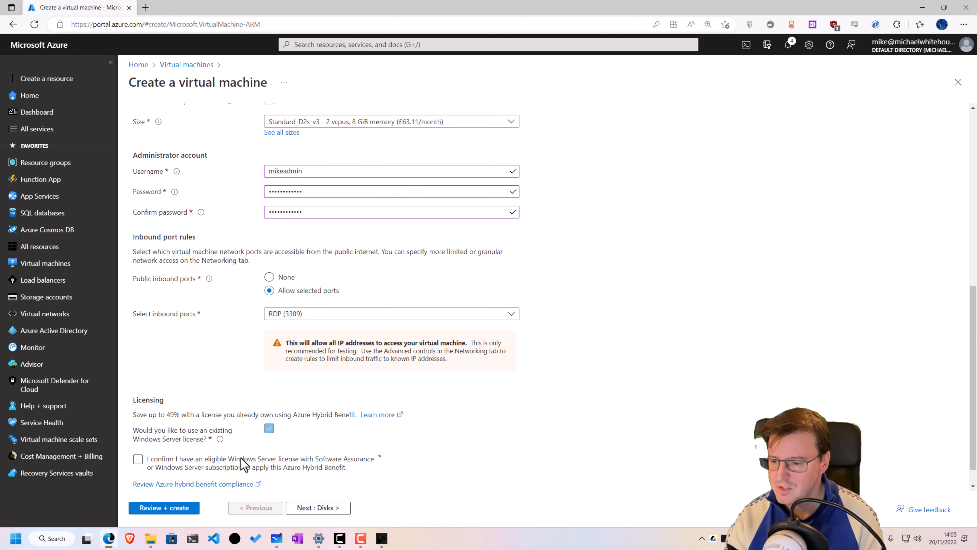
Keep vm2's default disk settings and place its network interface in the sub2 (10.20.0.0/16) subnet of vnet1
click(309, 508)
click(323, 507)
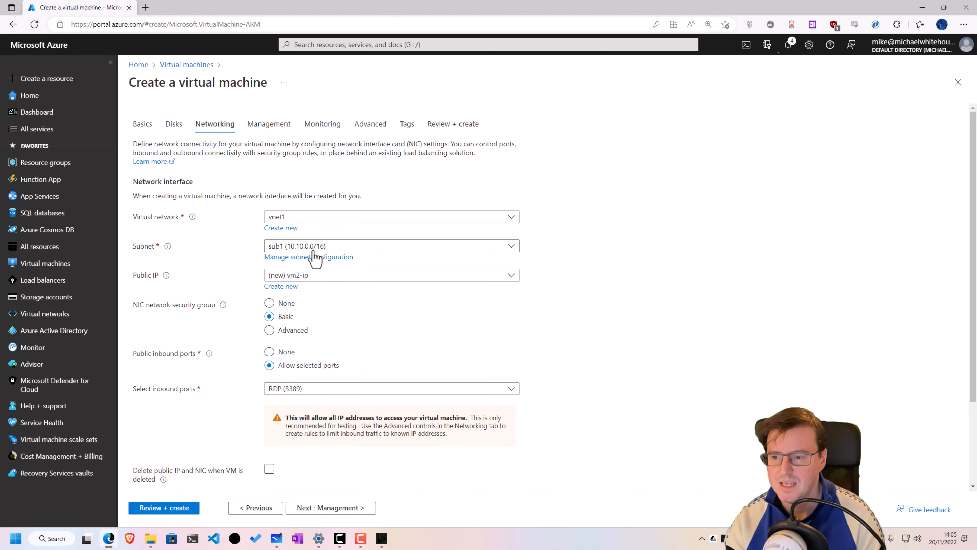
click(320, 246)
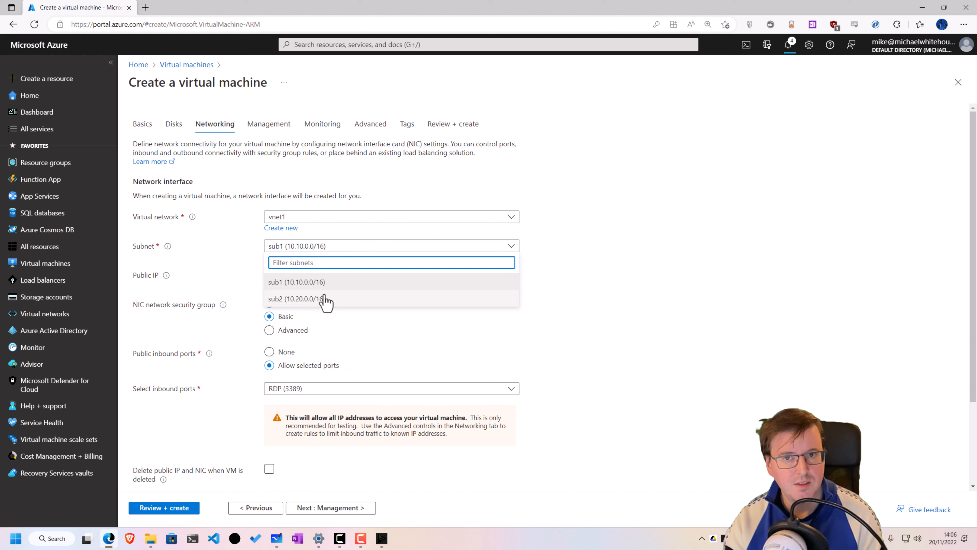
click(324, 299)
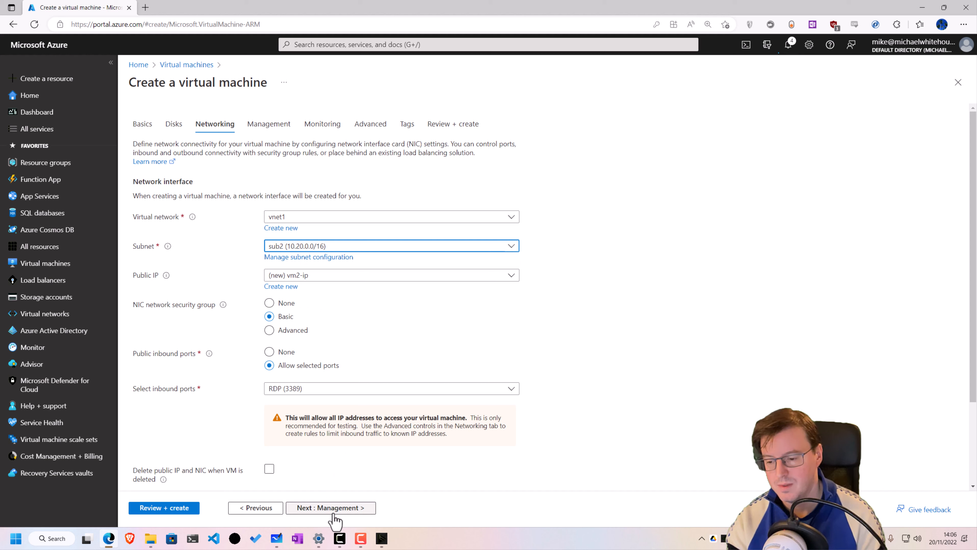
Disable boot diagnostics for vm2, leave the remaining options at their defaults, and create the virtual machine
click(337, 514)
click(328, 509)
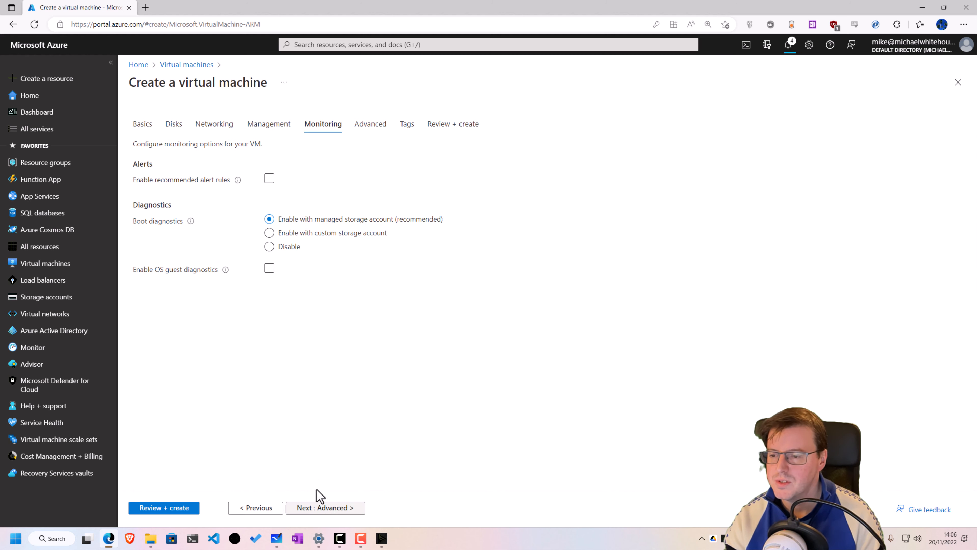
click(286, 250)
click(326, 508)
click(326, 508)
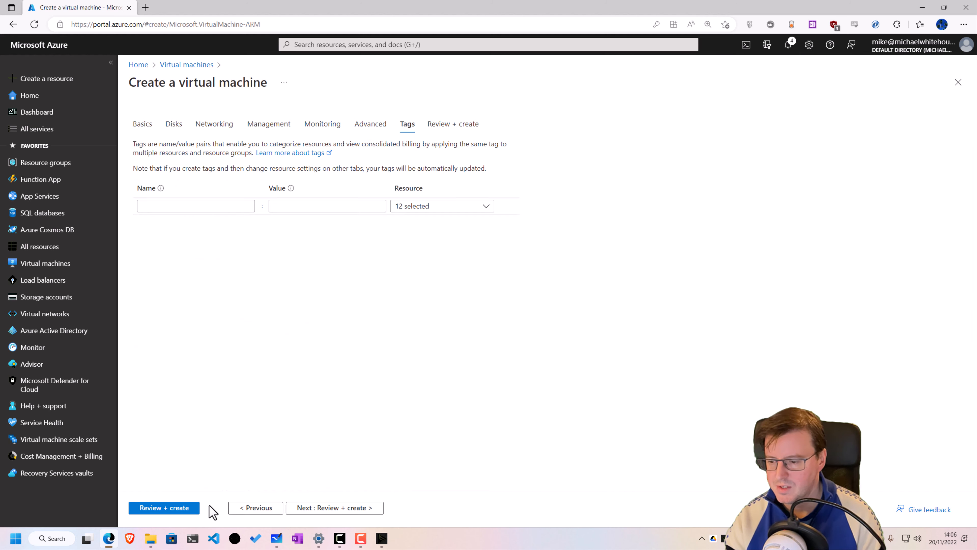
click(190, 508)
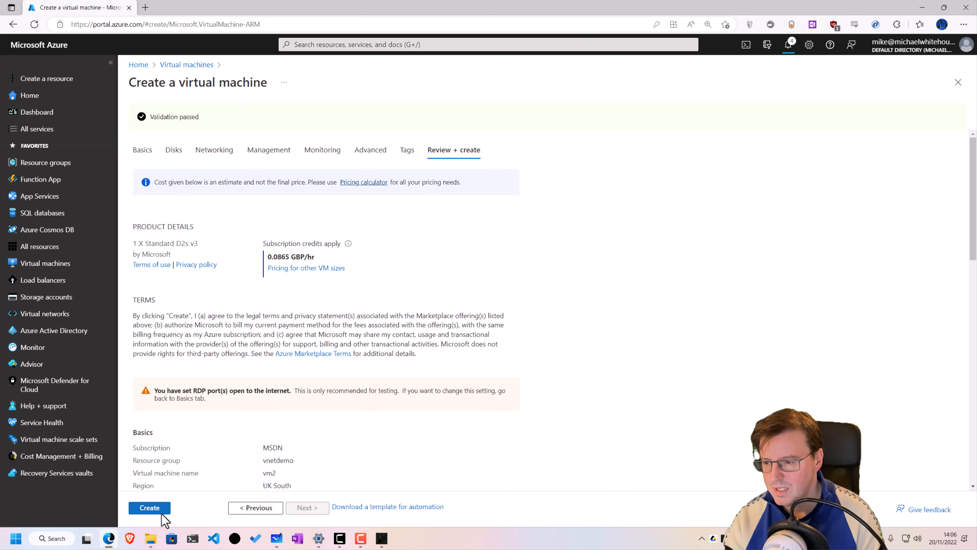
click(161, 511)
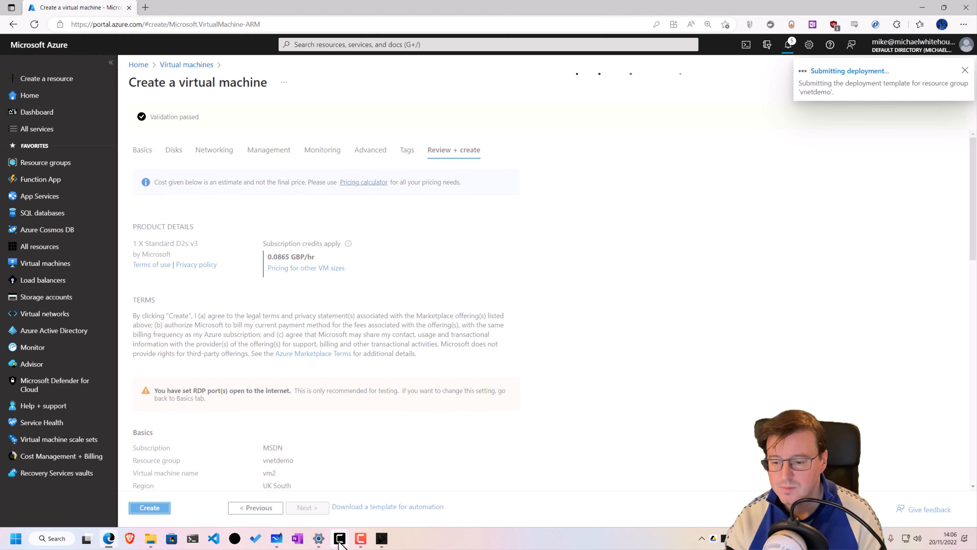
Switch to Microsoft Whiteboard and, with the rainbow pen, circle VM1 and draw an arrow from it to SUB1
click(277, 538)
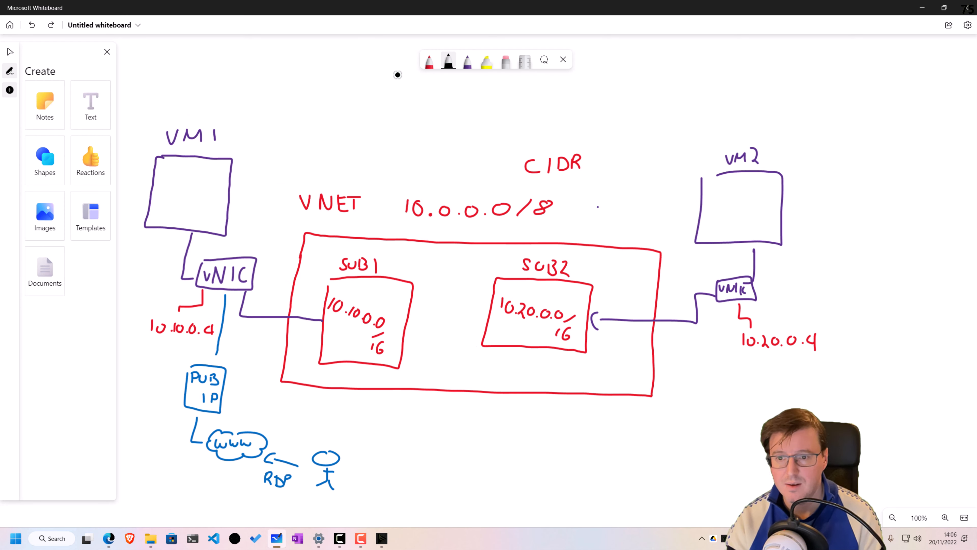
click(467, 61)
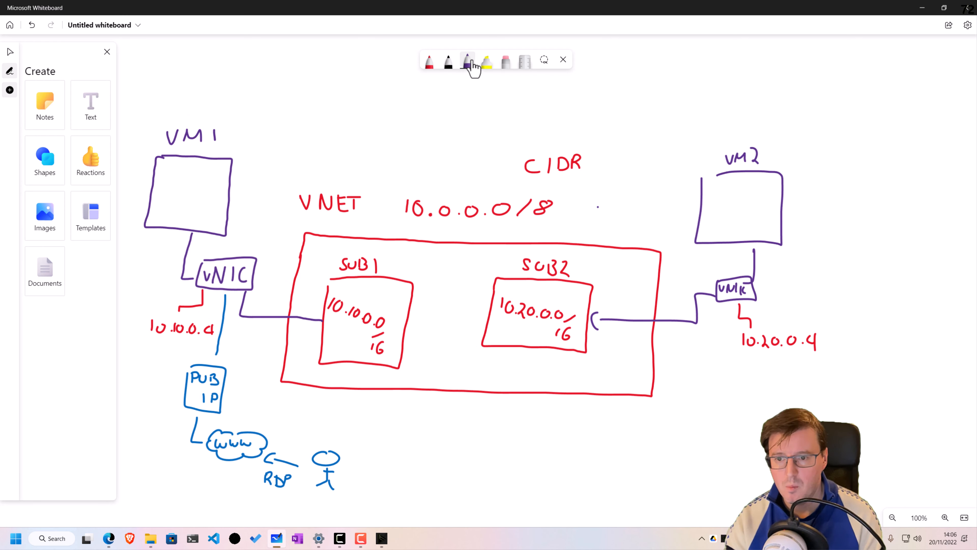
click(467, 61)
click(501, 188)
mouse_move(236, 110)
mouse_down()
mouse_move(253, 138)
mouse_move(225, 117)
mouse_up()
mouse_move(236, 166)
mouse_down()
mouse_move(320, 290)
mouse_move(318, 302)
mouse_up()
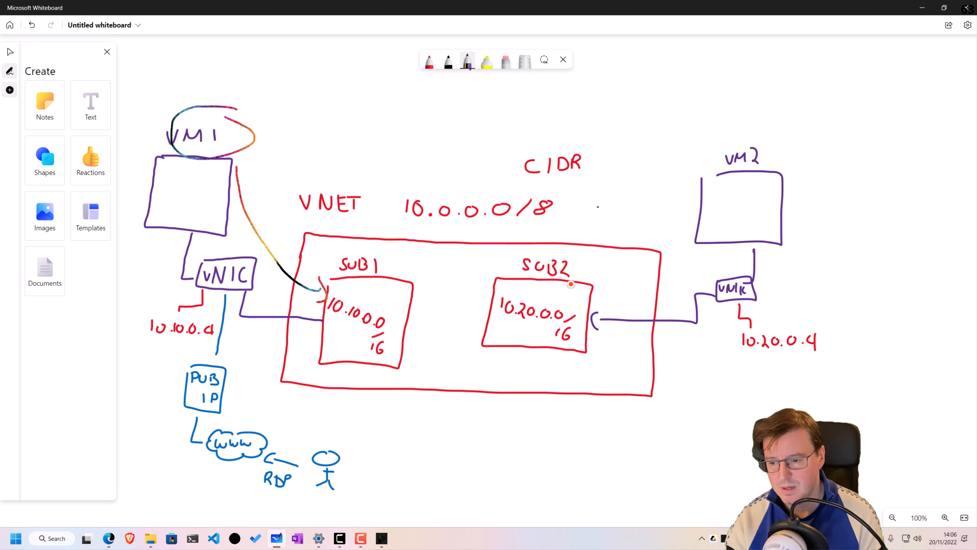
Circle VM2 with an arrow to SUB2, and mark the RDP user's path to VM1 on the diagram
mouse_move(754, 135)
mouse_down()
mouse_move(773, 207)
mouse_move(723, 143)
mouse_up()
mouse_move(699, 200)
mouse_down()
mouse_move(599, 305)
mouse_move(605, 320)
mouse_up()
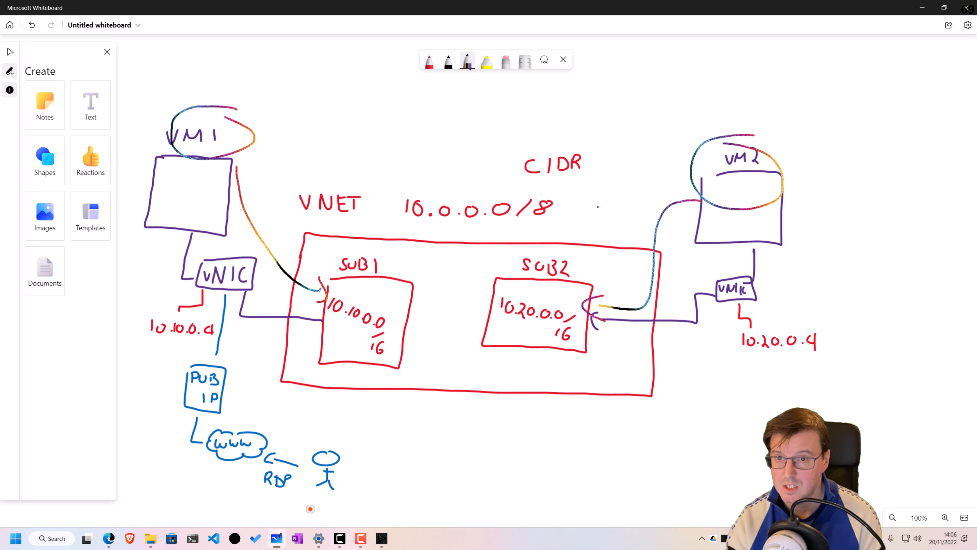
mouse_move(338, 445)
mouse_down()
mouse_move(388, 484)
mouse_move(356, 463)
mouse_up()
mouse_move(254, 496)
mouse_down()
mouse_move(278, 503)
mouse_move(176, 175)
mouse_move(187, 177)
mouse_up()
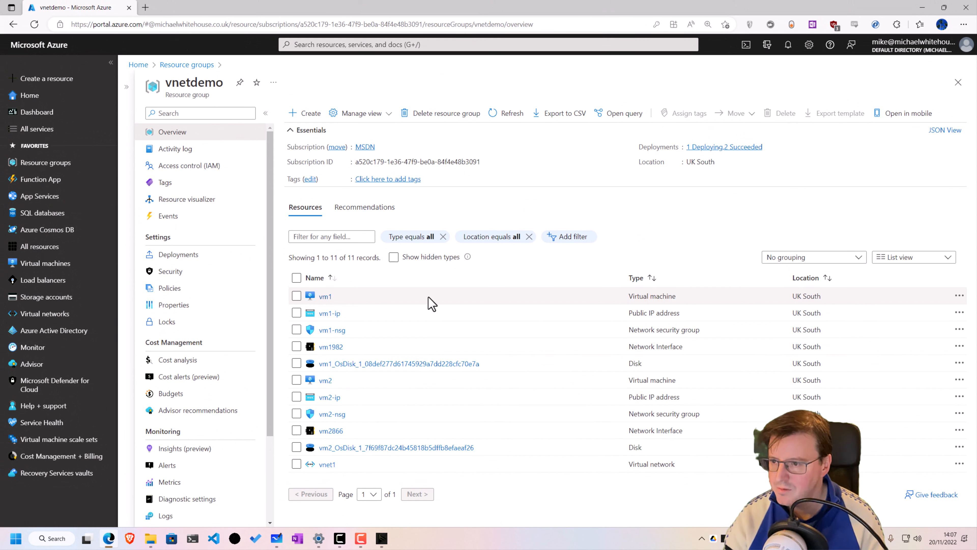
Open the vnetdemo resource visualizer in the Azure portal and trace the links from both virtual machines through their network interfaces to vnet1
drag(224, 85, 189, 92)
click(518, 275)
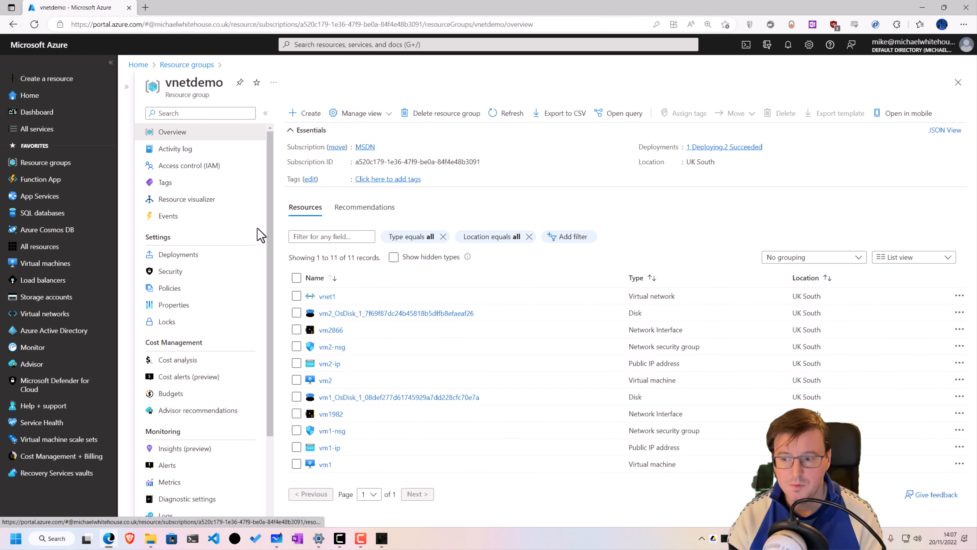
click(211, 200)
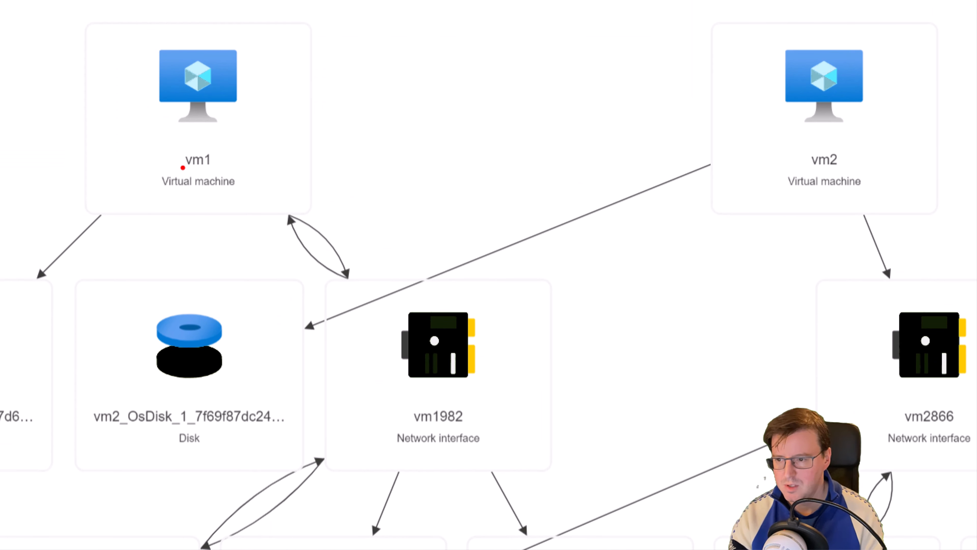
drag(223, 190, 404, 315)
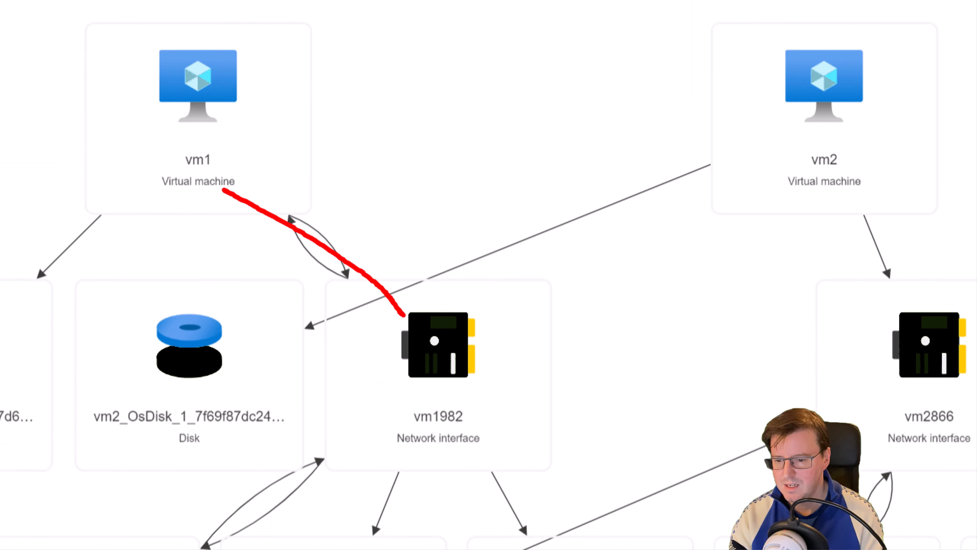
drag(859, 182, 943, 346)
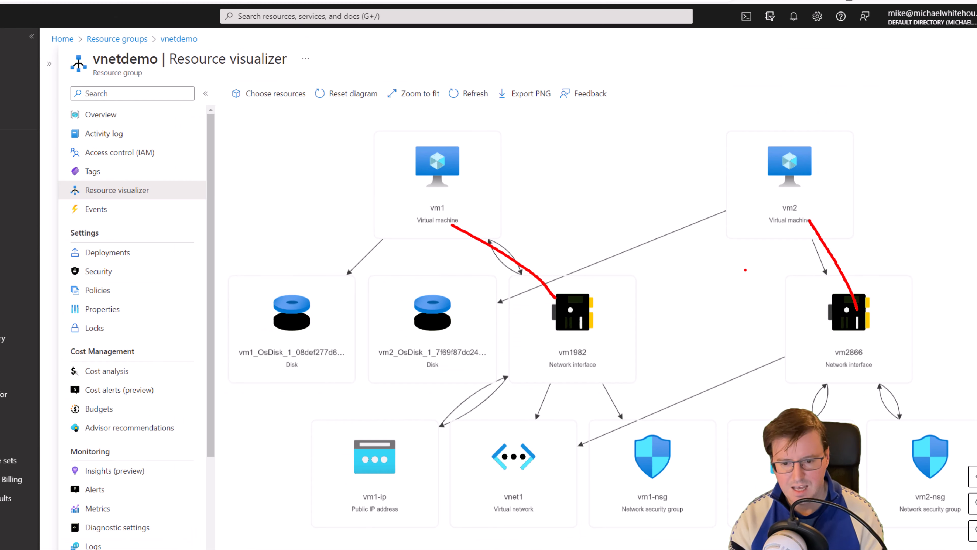
drag(783, 360, 602, 440)
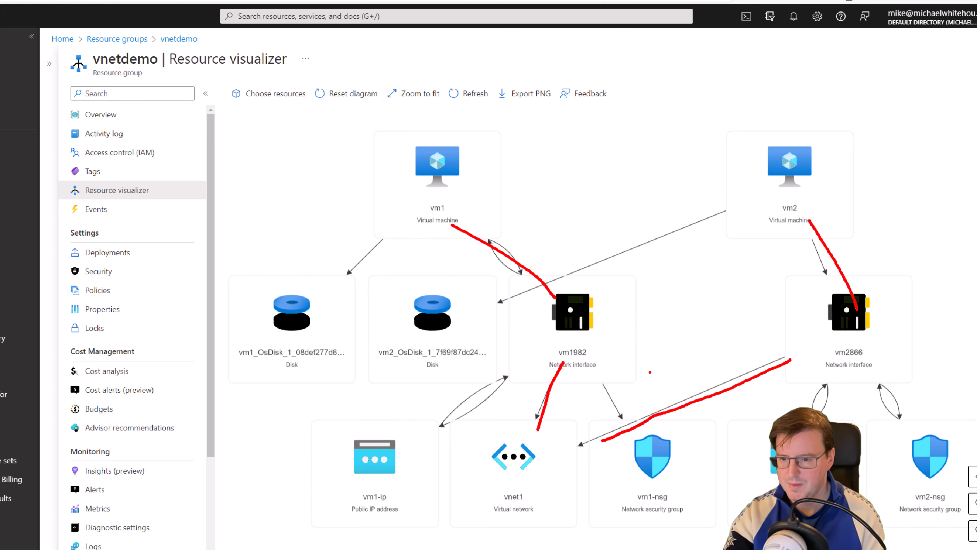
Open vnet1 from the vnetdemo resources and examine its connected devices with their IP addresses and subnets
click(101, 115)
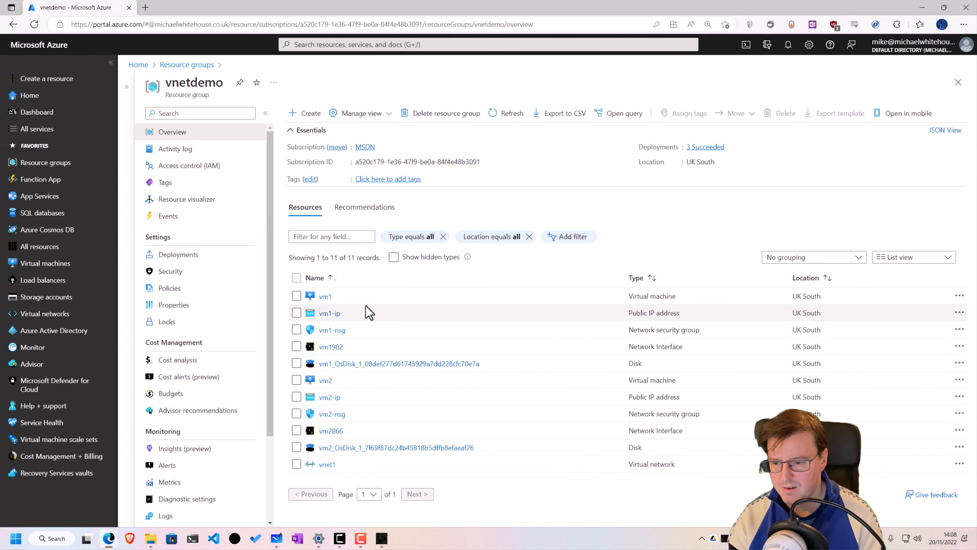
click(325, 465)
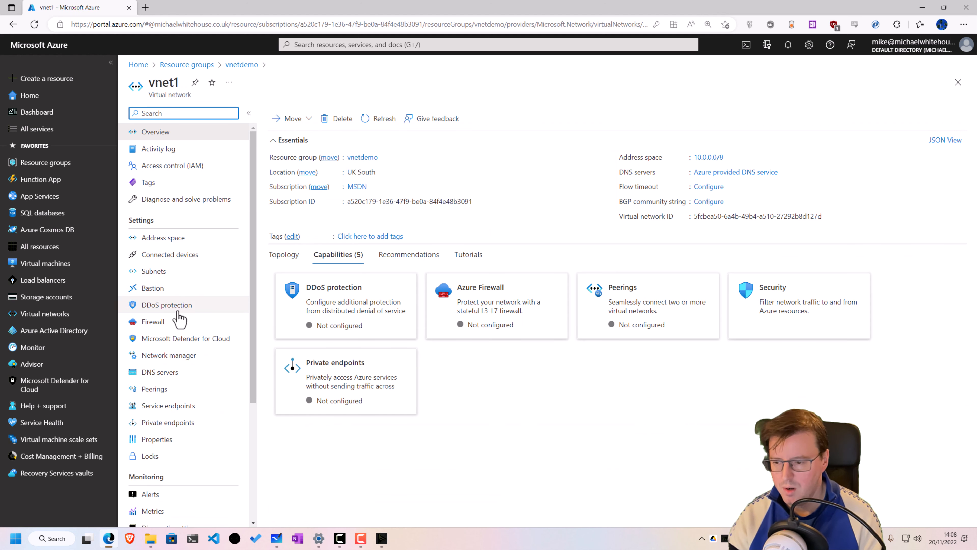
click(190, 256)
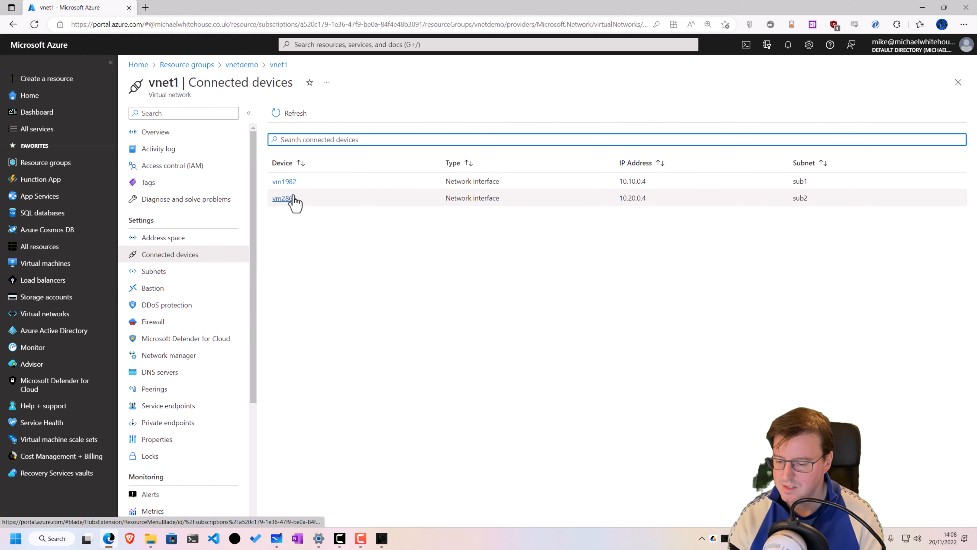
mouse_move(233, 146)
mouse_down()
mouse_move(308, 245)
mouse_move(242, 142)
mouse_up()
drag(296, 206, 348, 207)
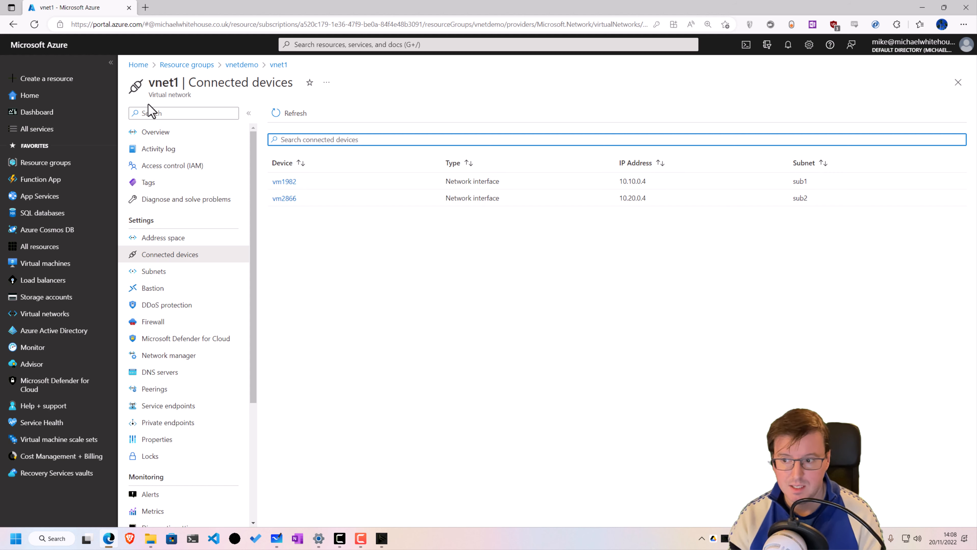
click(154, 131)
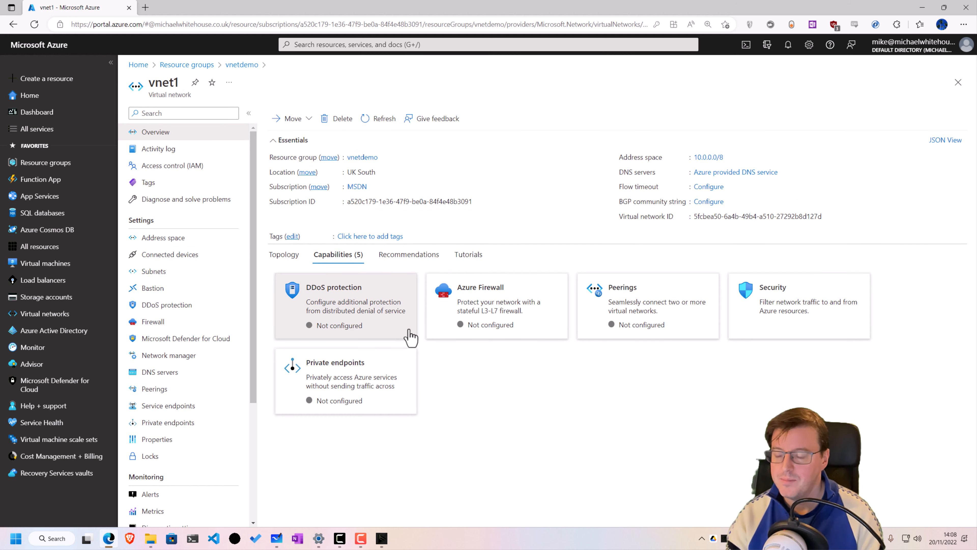
Download vm1's RDP file for its public IP address on port 3389 and launch the remote connection
click(241, 64)
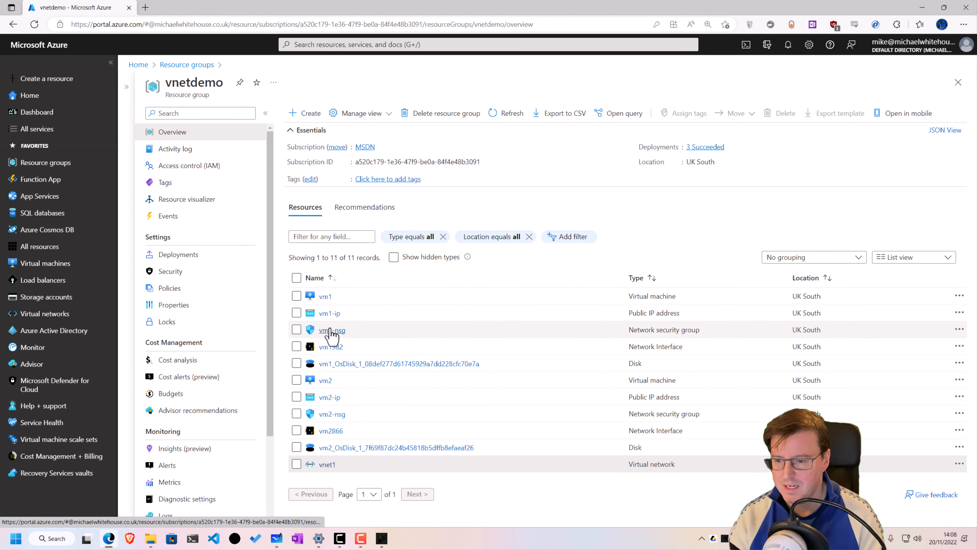
click(326, 296)
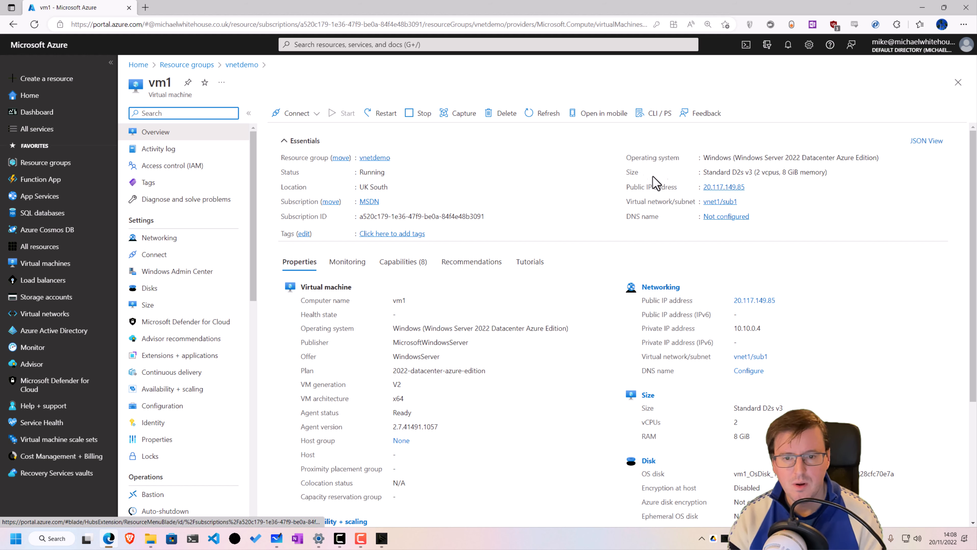
click(296, 116)
click(307, 137)
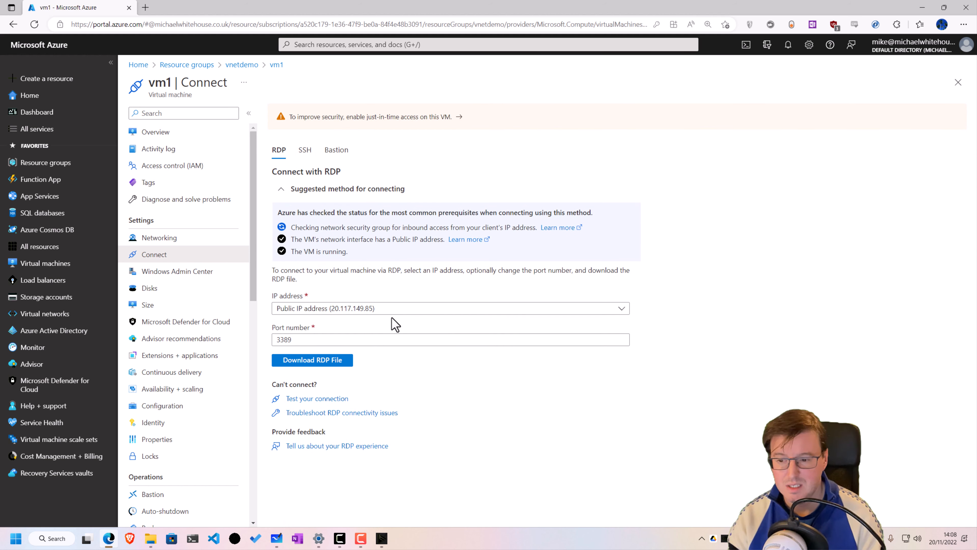
click(321, 363)
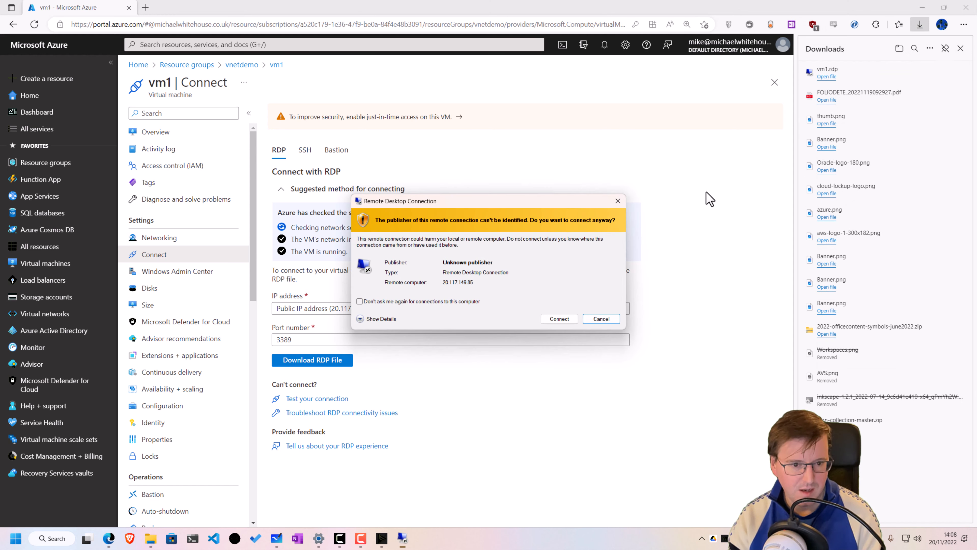
click(559, 318)
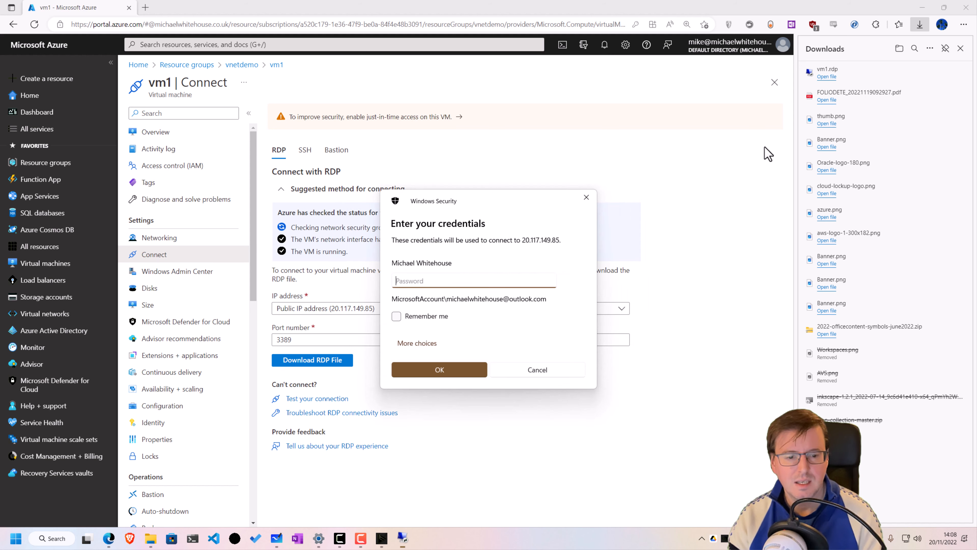
click(961, 49)
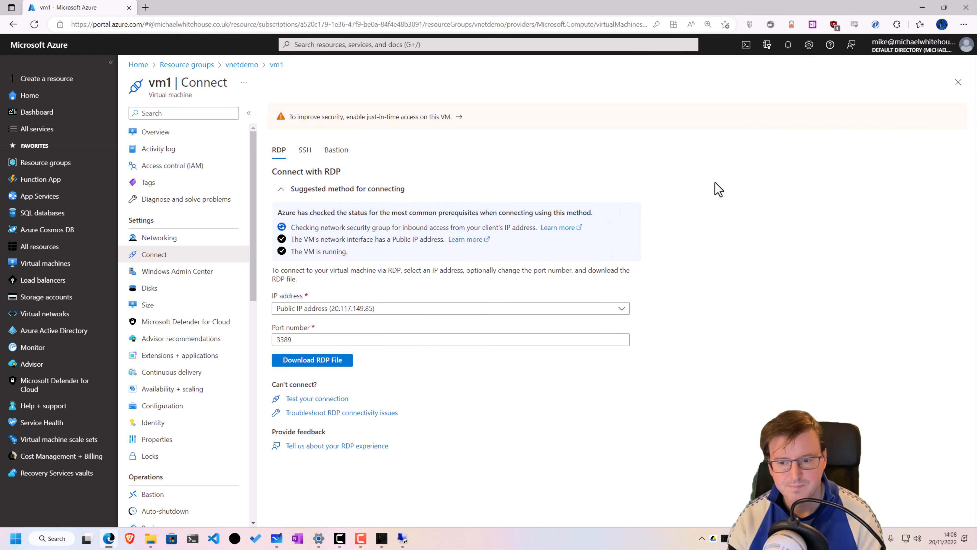
Sign in to vm1 with a different account using the administrator username and account password, and connect despite the certificate warning
click(404, 537)
click(423, 343)
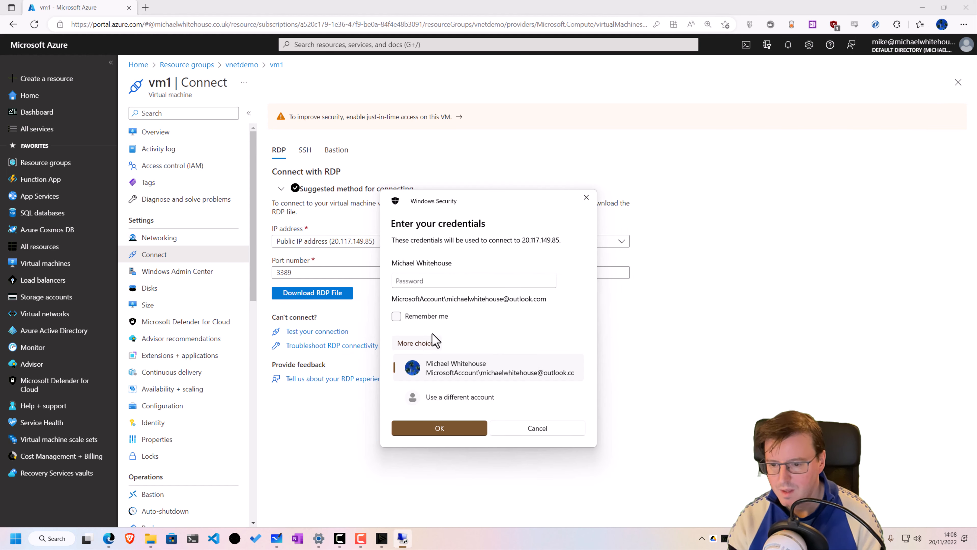
click(431, 402)
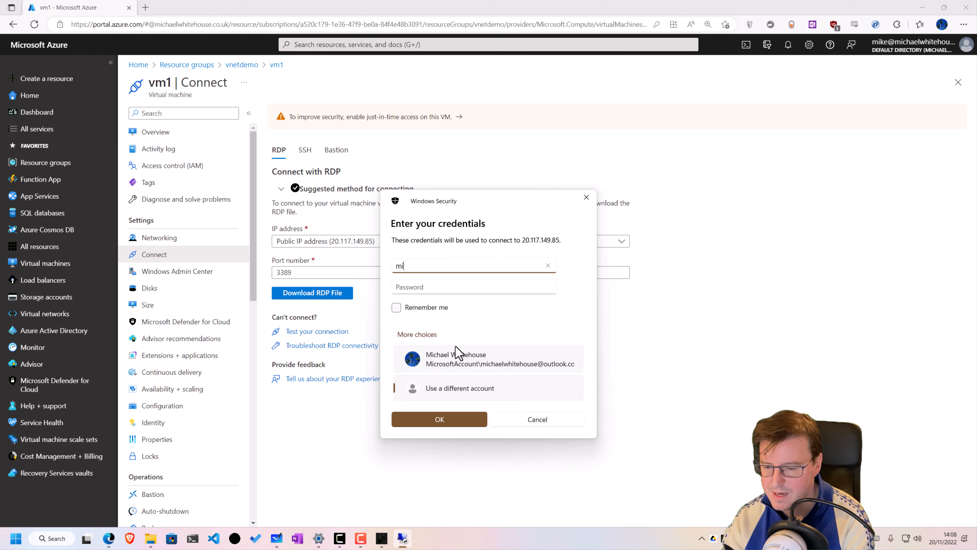
text(mikeadmin)
key(Tab)
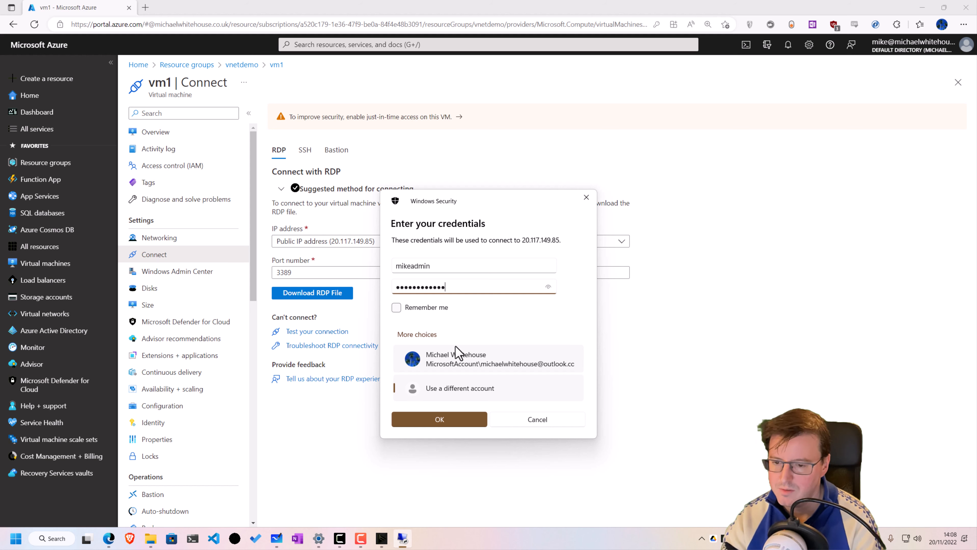
click(458, 417)
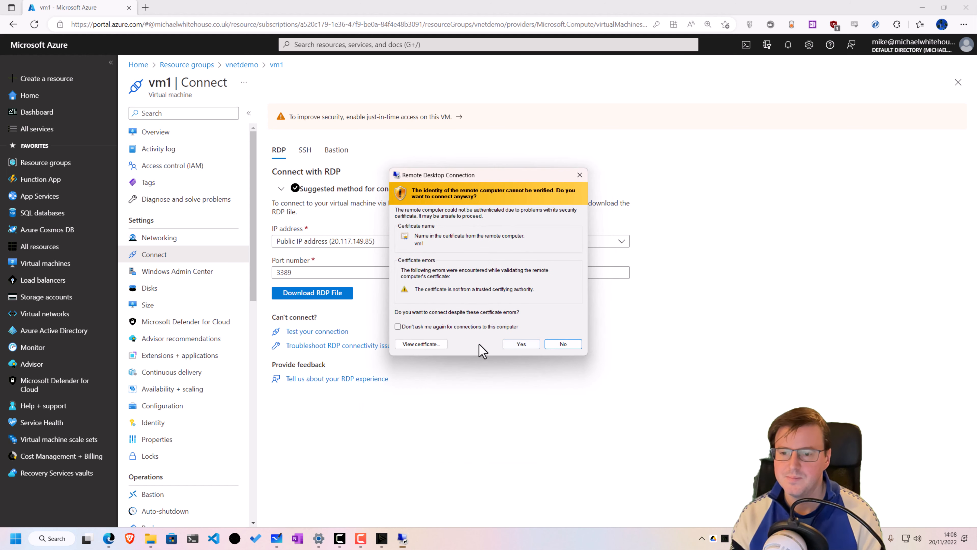
click(520, 344)
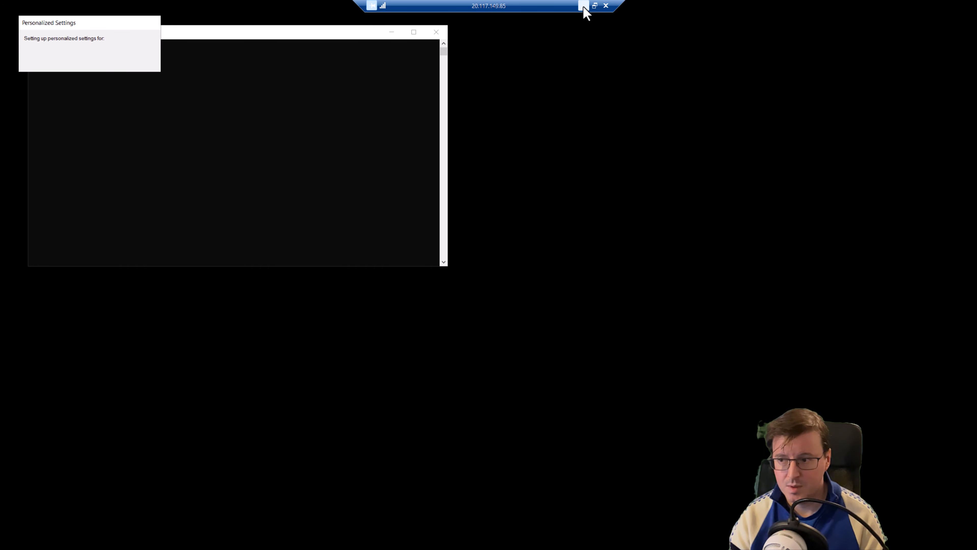
Leave vm1's remote session running in the background and return to the vnetdemo resource group overview
click(595, 5)
click(591, 164)
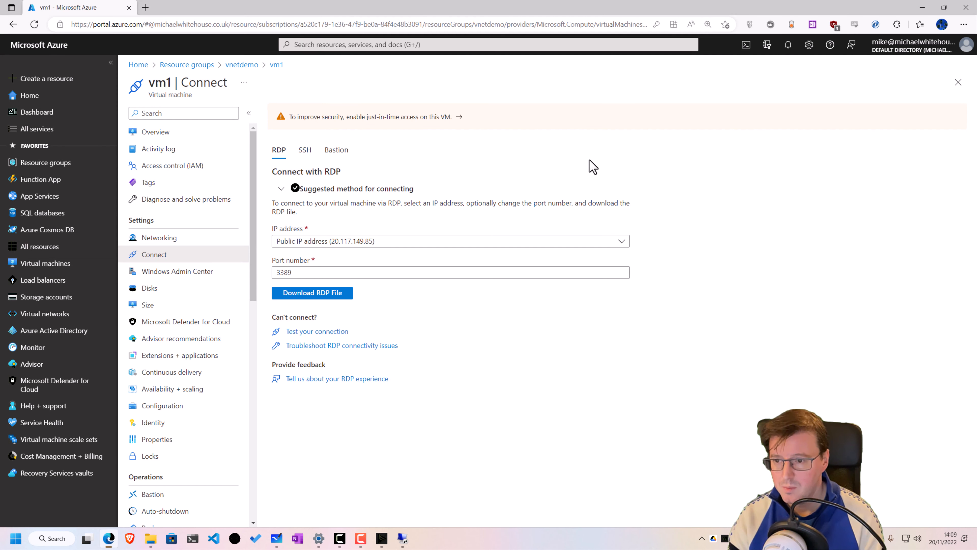
click(251, 65)
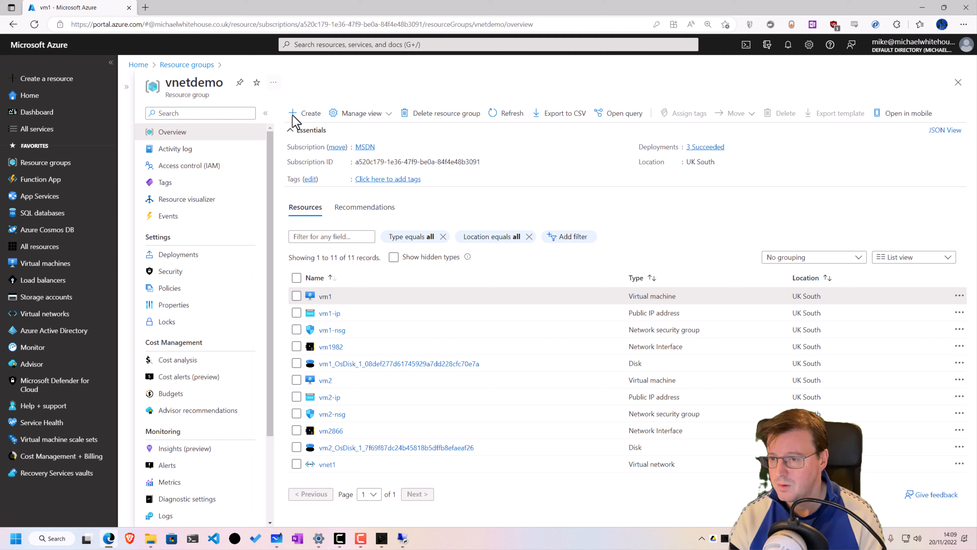
Download vm2's RDP file for its public IP address on port 3389 and launch the remote connection
click(325, 380)
click(313, 113)
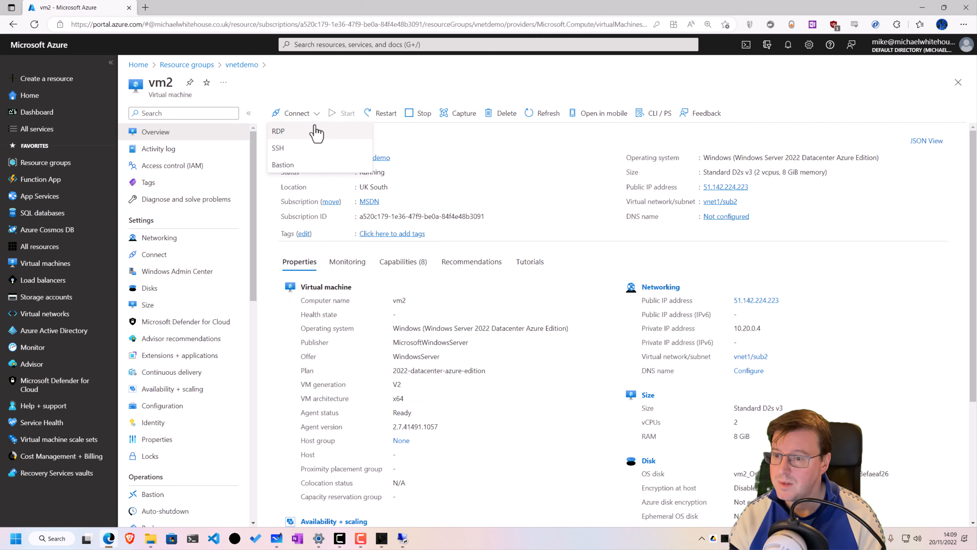
click(318, 131)
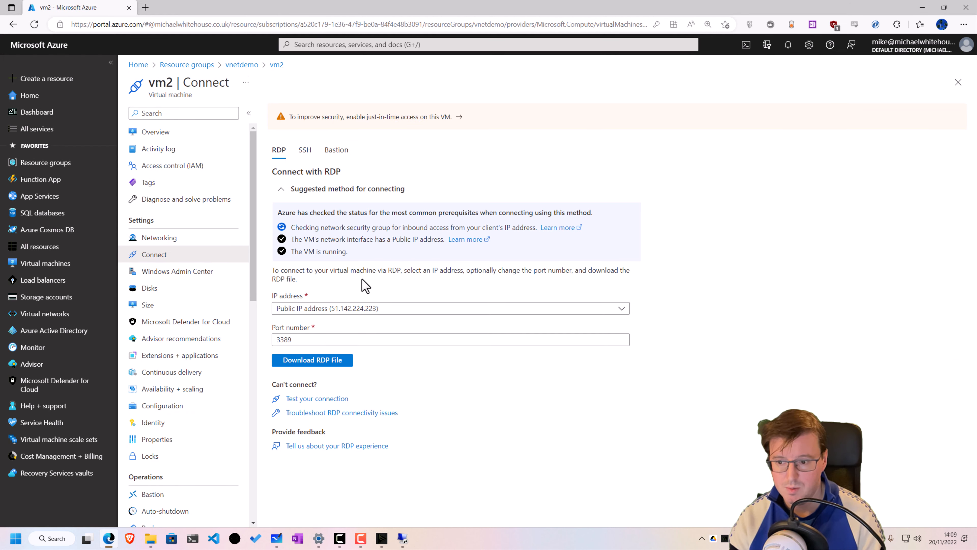
click(308, 363)
click(842, 84)
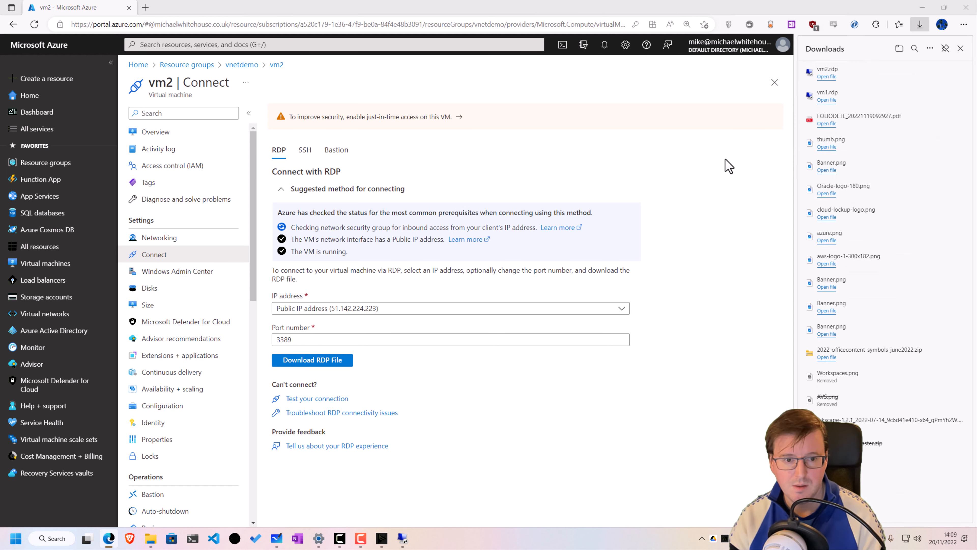
click(961, 49)
mouse_move(402, 538)
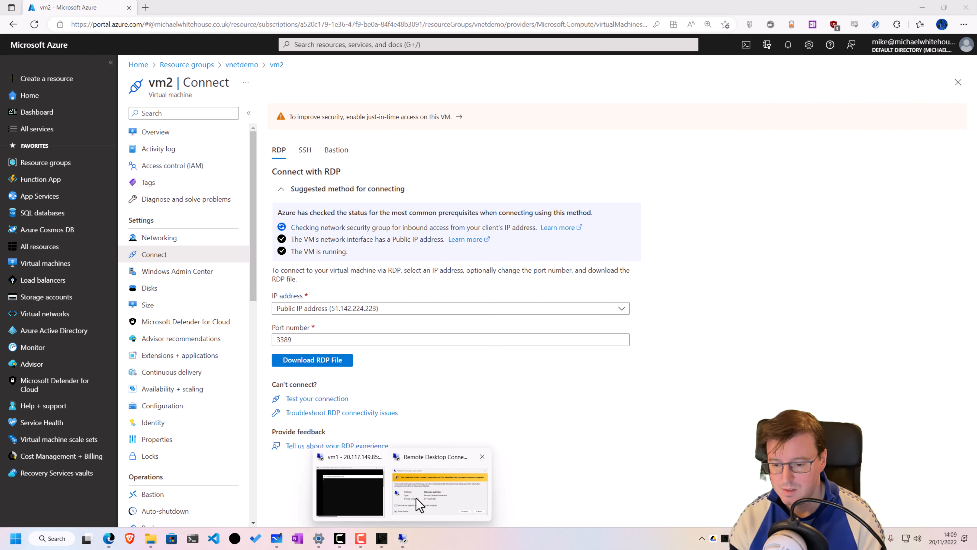
click(448, 501)
click(554, 319)
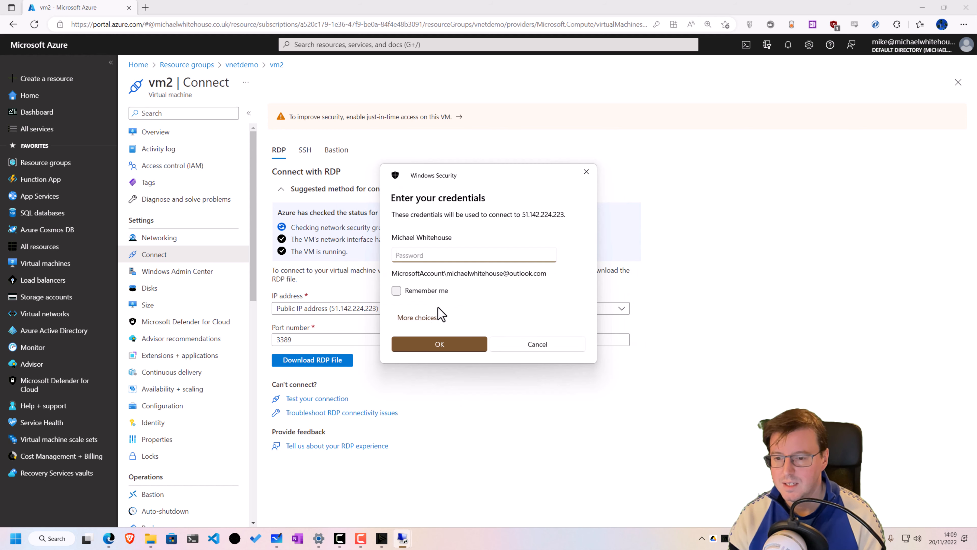
Sign in to vm2 with a different account using the administrator username and account password, and connect despite the certificate warning
click(435, 318)
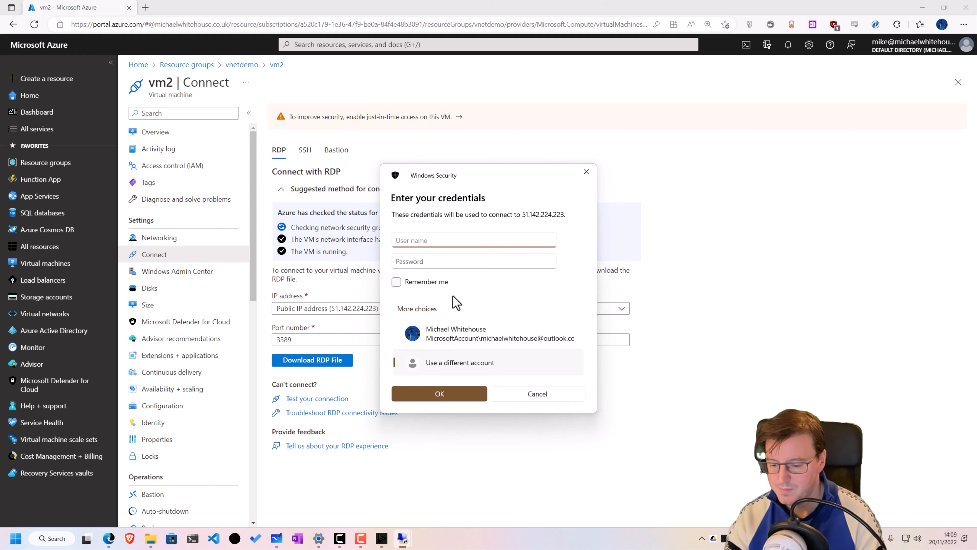
text(mikeadmin)
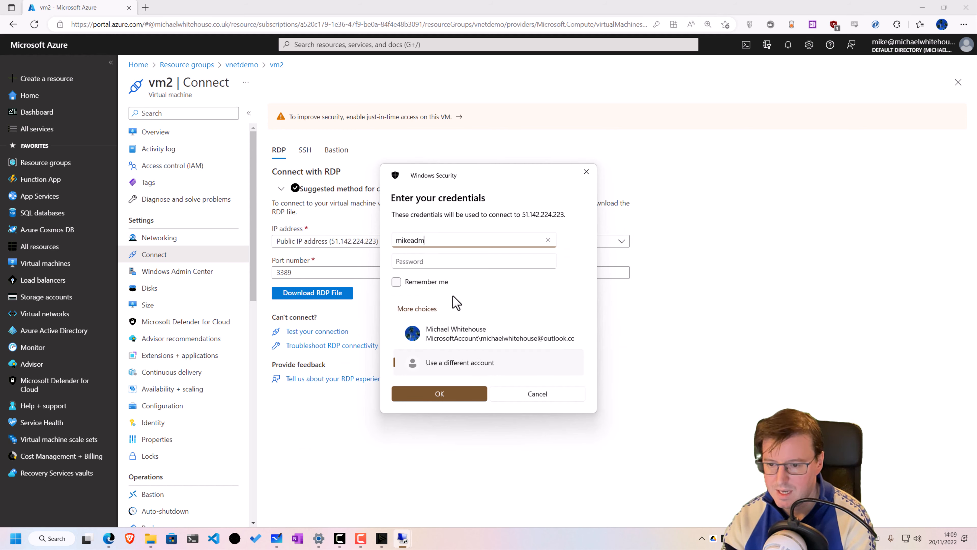
key(Tab)
text(•••••)
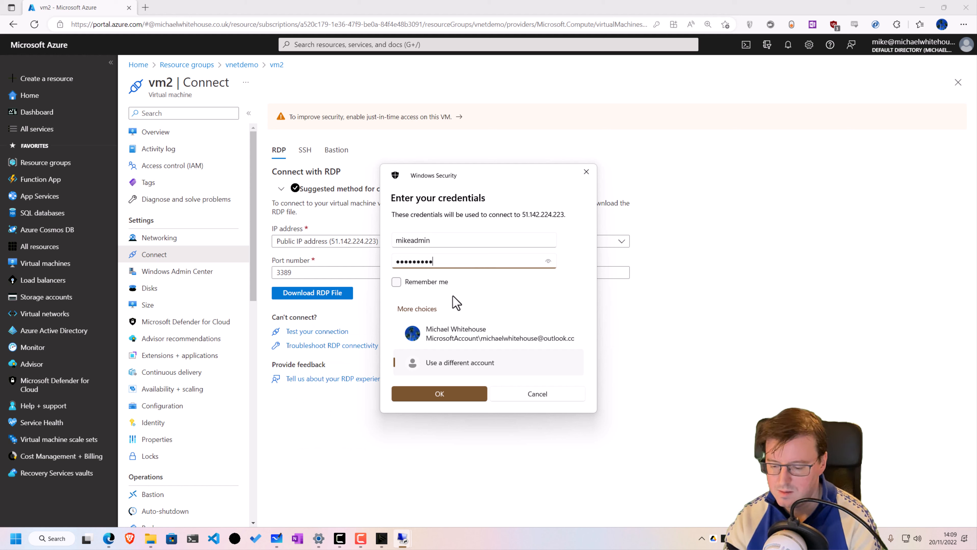
text(•••••••)
click(450, 399)
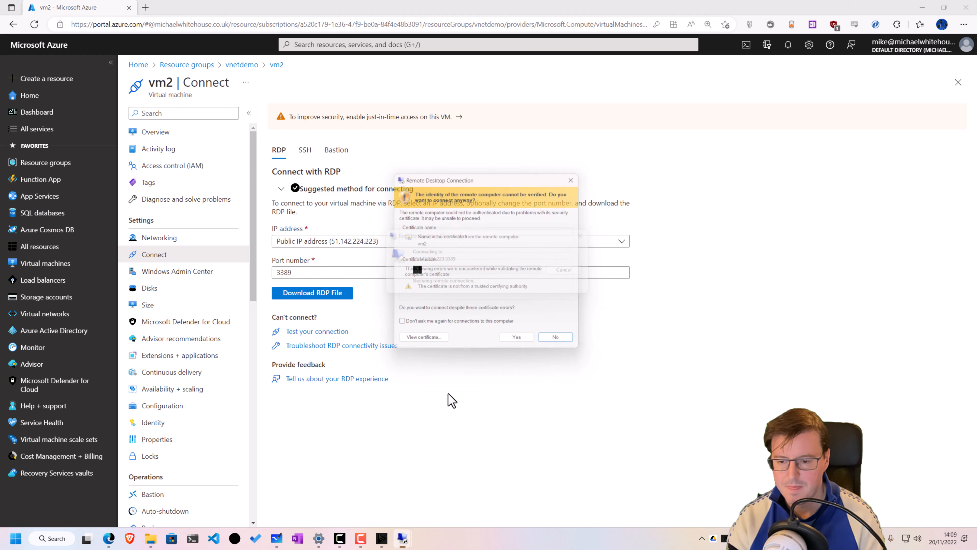
click(527, 346)
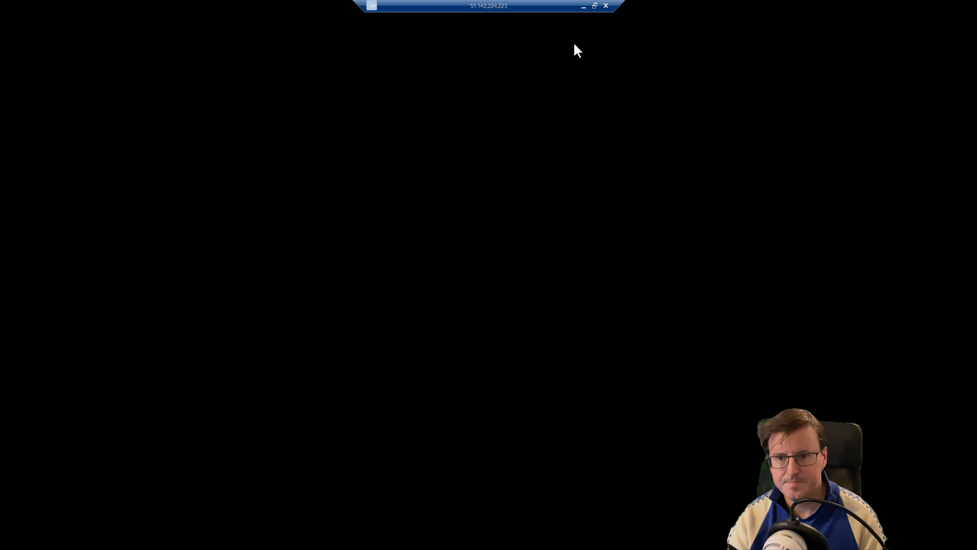
Show the vm1 and vm2 remote sessions in separate windows, moving vm2 aside and enlarging vm1's window to reveal its taskbar
click(594, 6)
drag(153, 16, 683, 141)
mouse_move(402, 537)
click(385, 495)
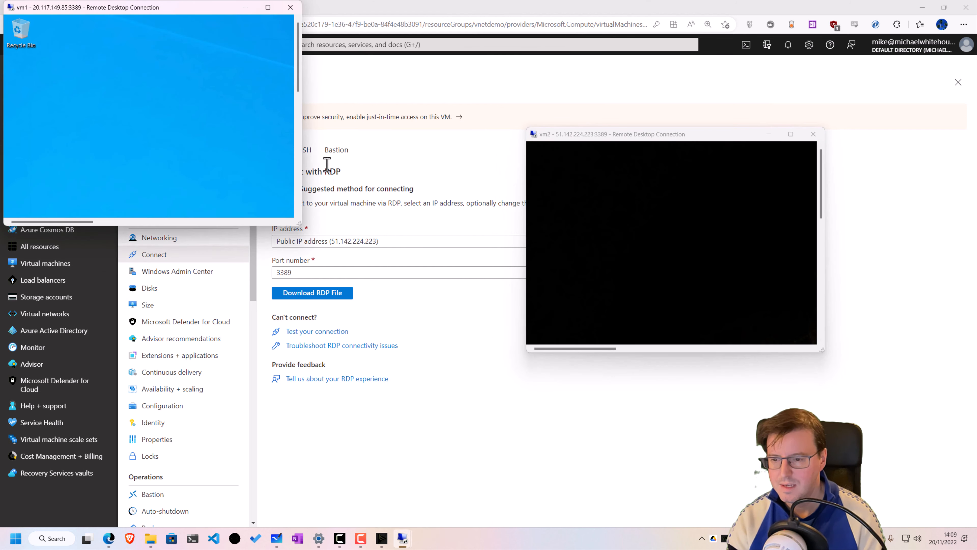
drag(646, 134, 715, 89)
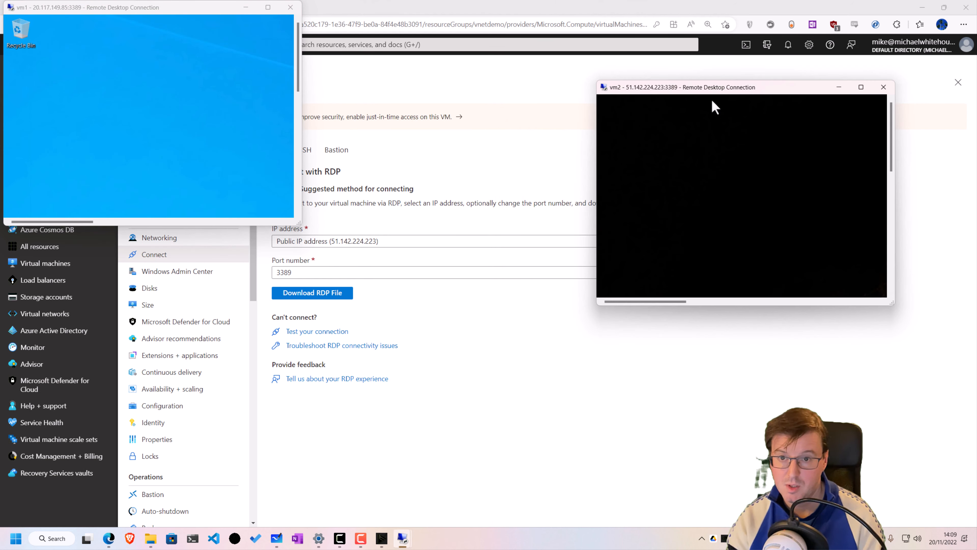
drag(298, 224, 698, 465)
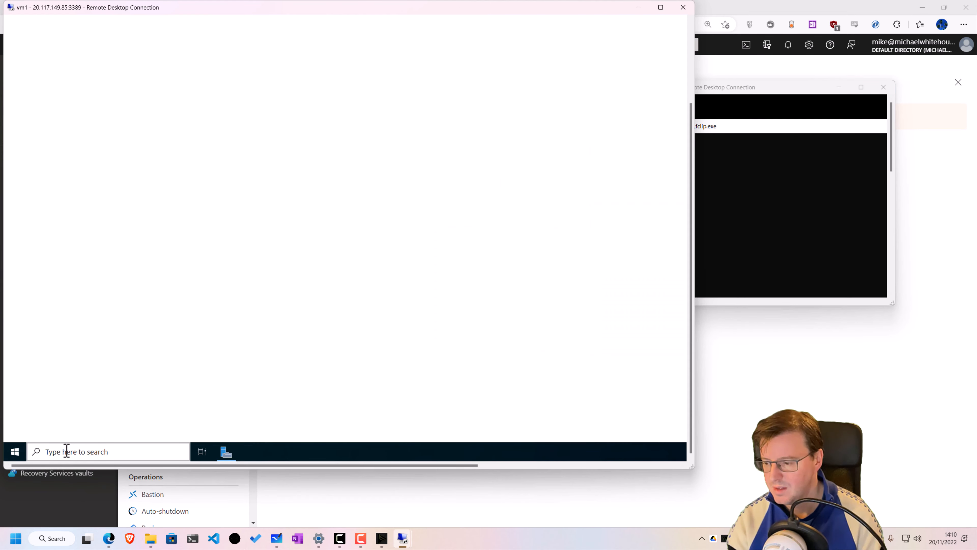
Open a Command Prompt inside the vm1 session and enlarge its text
click(66, 451)
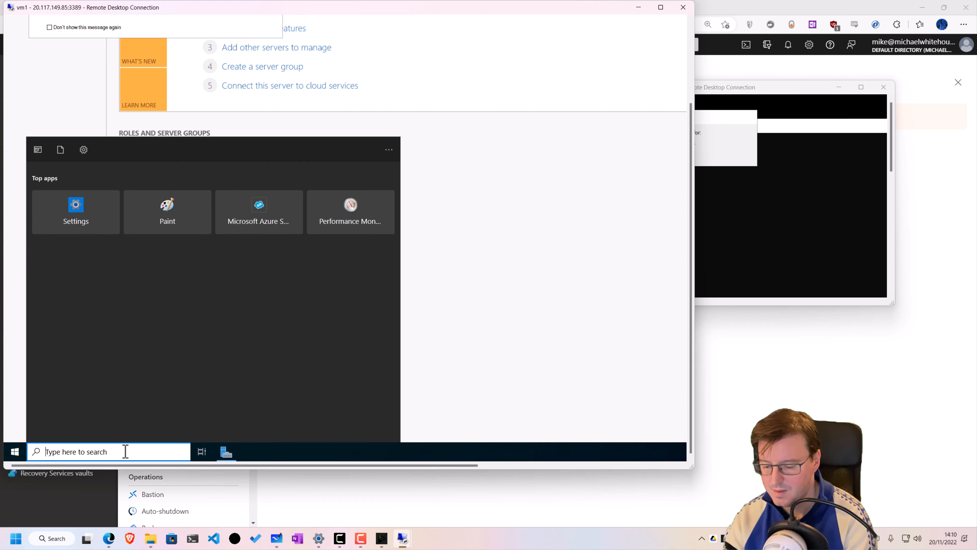
text(cmd)
key(Return)
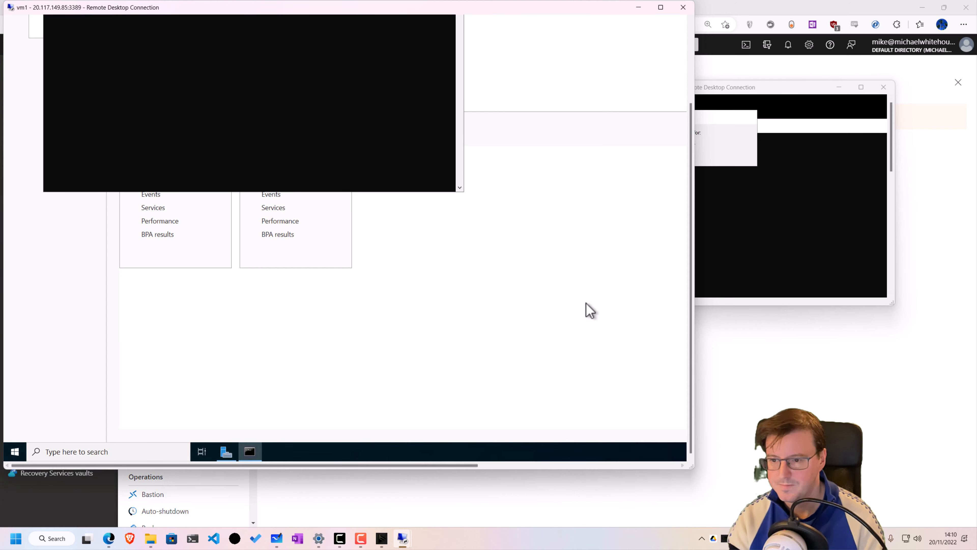
click(348, 180)
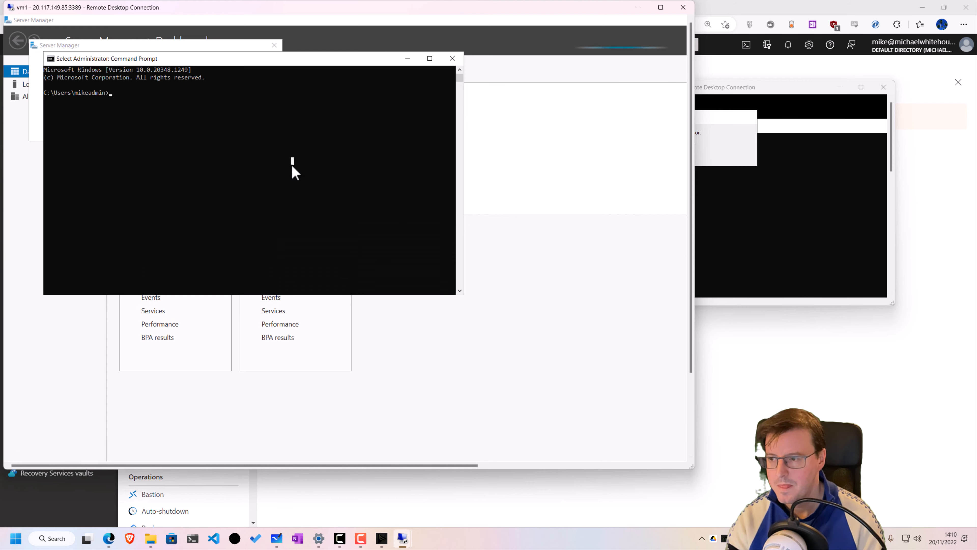
ctrl+scroll(252, 148, up, 3)
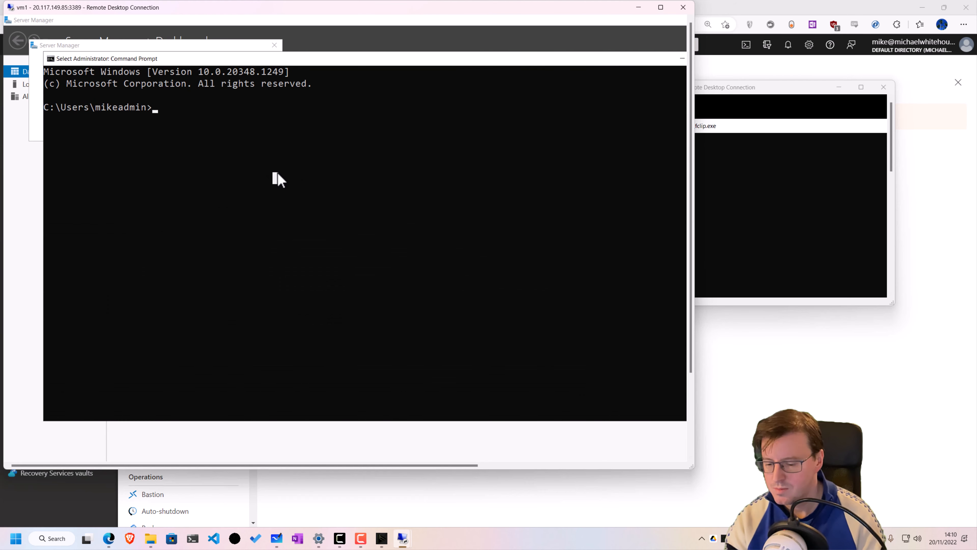
Display vm1's full network configuration with ipconfig /all
text(ipconfig )
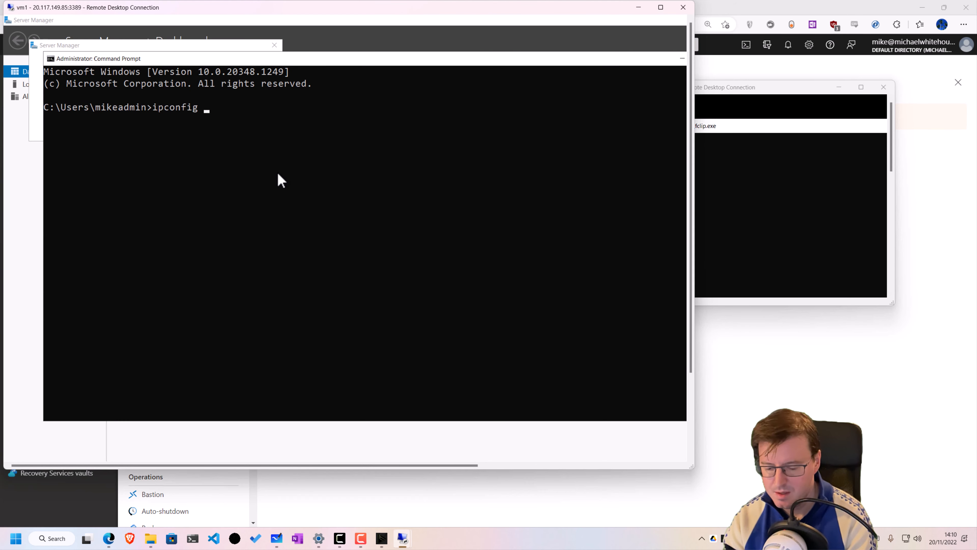
text(/l)
key(BackSpace)
text(all)
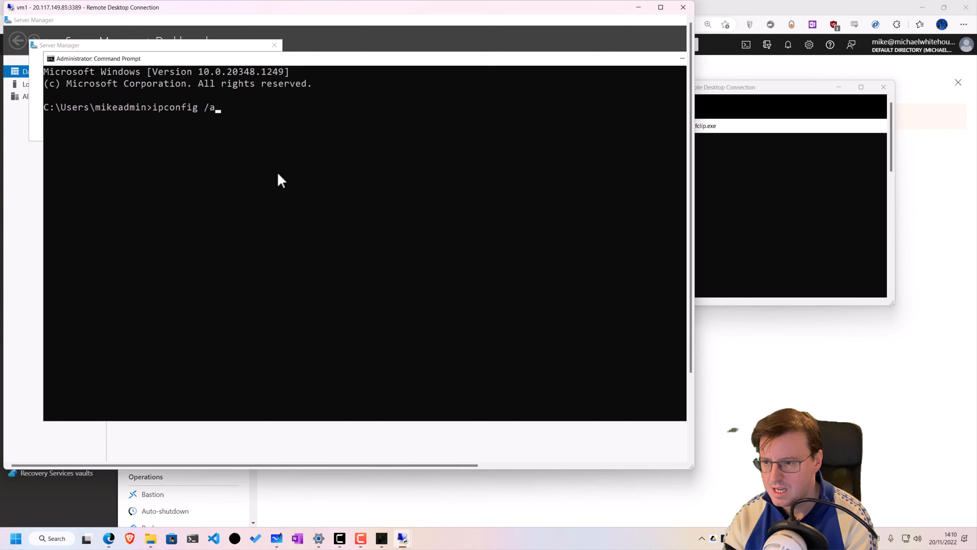
key(Return)
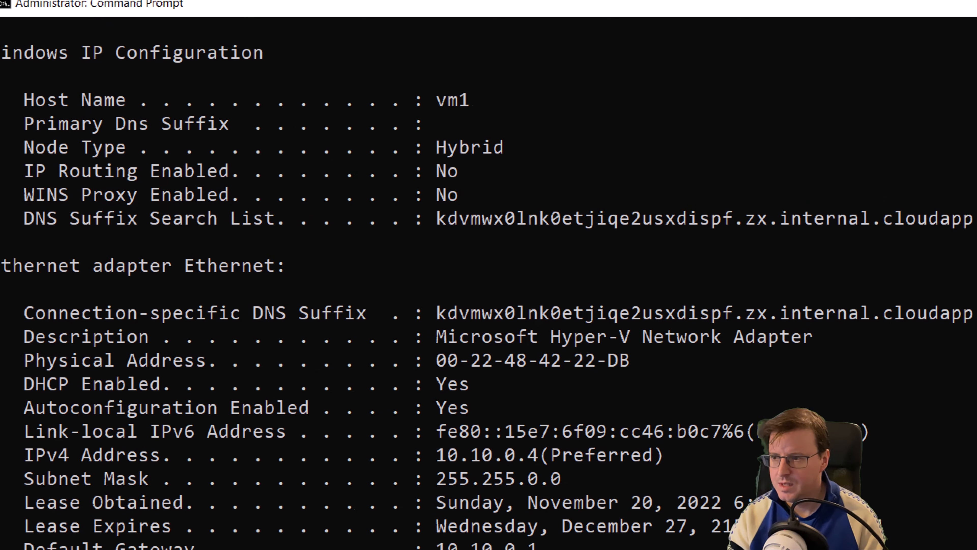
Examine vm1's host name, DNS suffix, IPv4 address, subnet mask and default gateway in the ipconfig output
drag(531, 100, 500, 102)
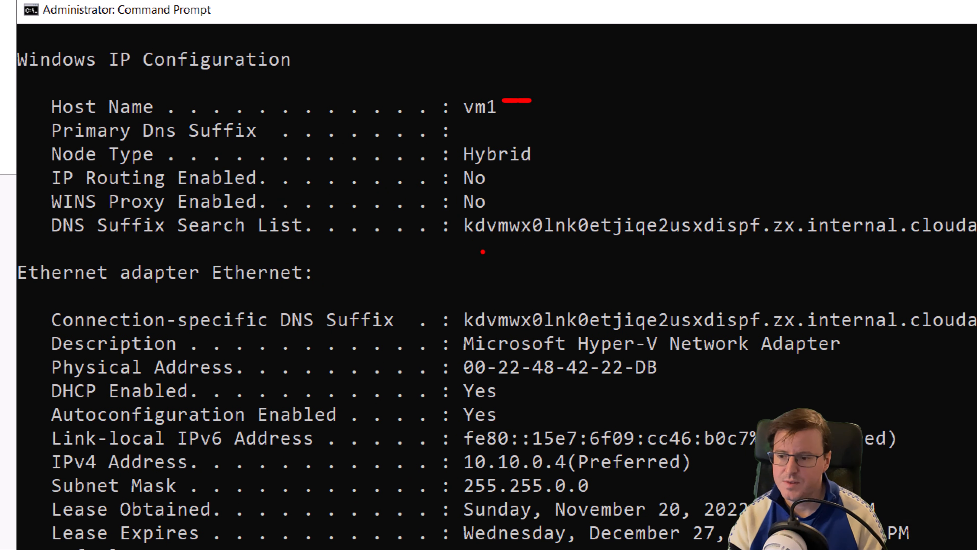
drag(475, 248, 762, 245)
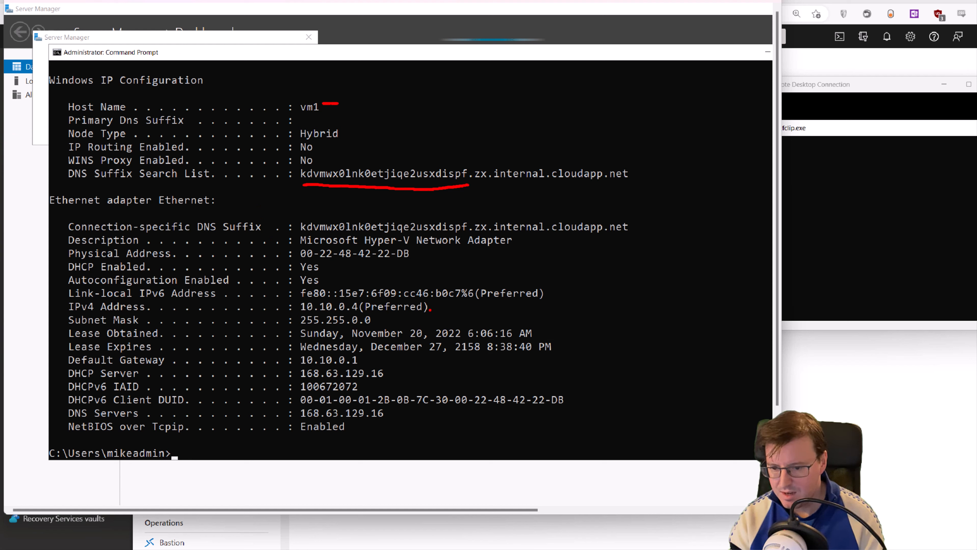
drag(430, 309, 450, 309)
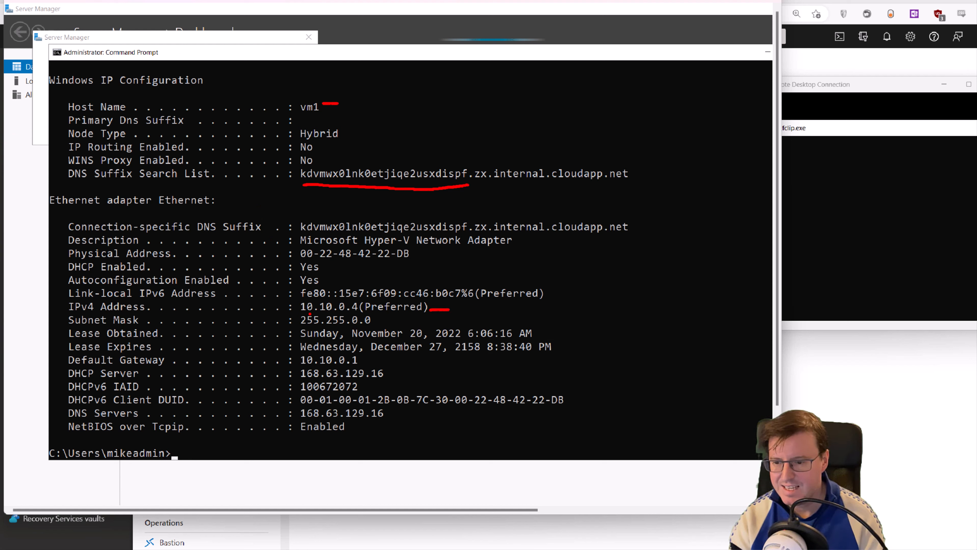
drag(368, 318, 395, 316)
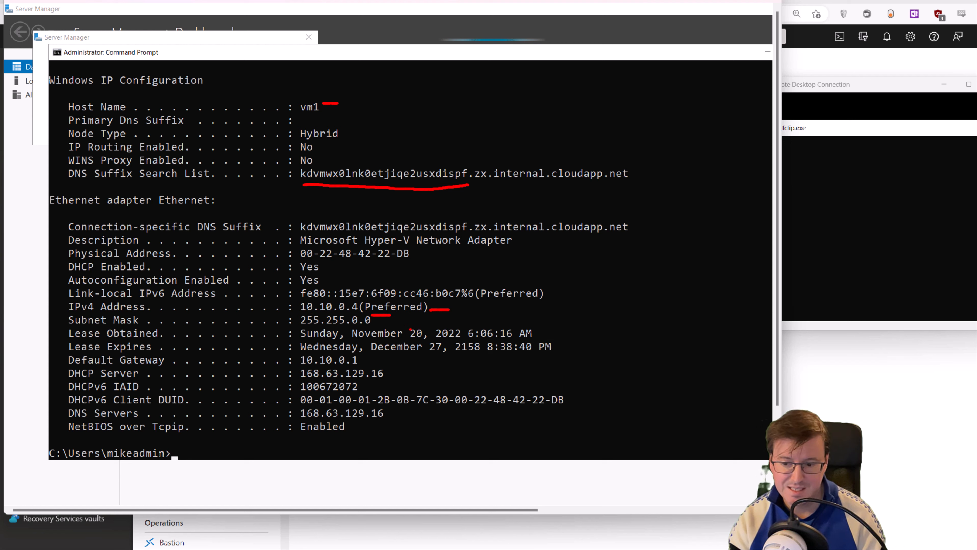
drag(366, 362, 391, 361)
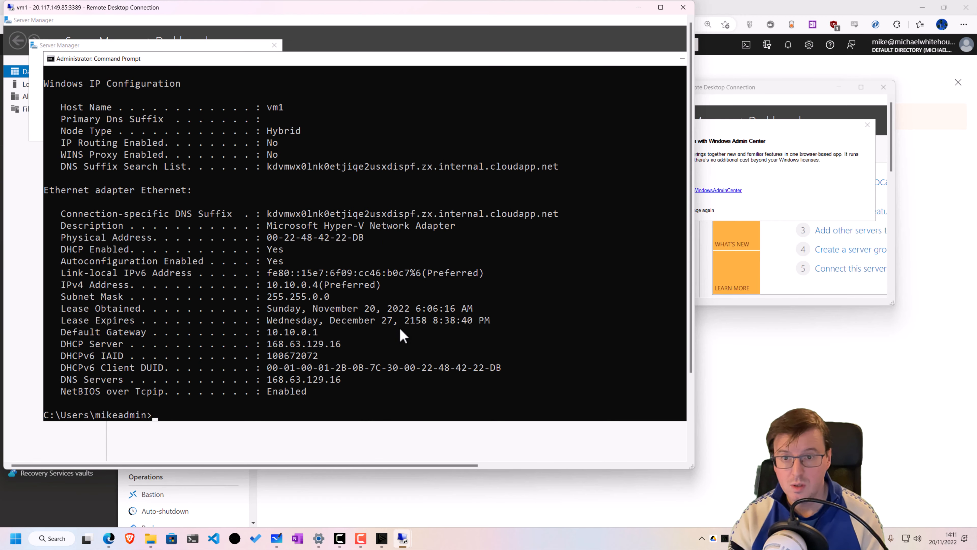
Bring the vm2 session forward beside vm1's output and enlarge its window to show the remote taskbar
mouse_move(402, 538)
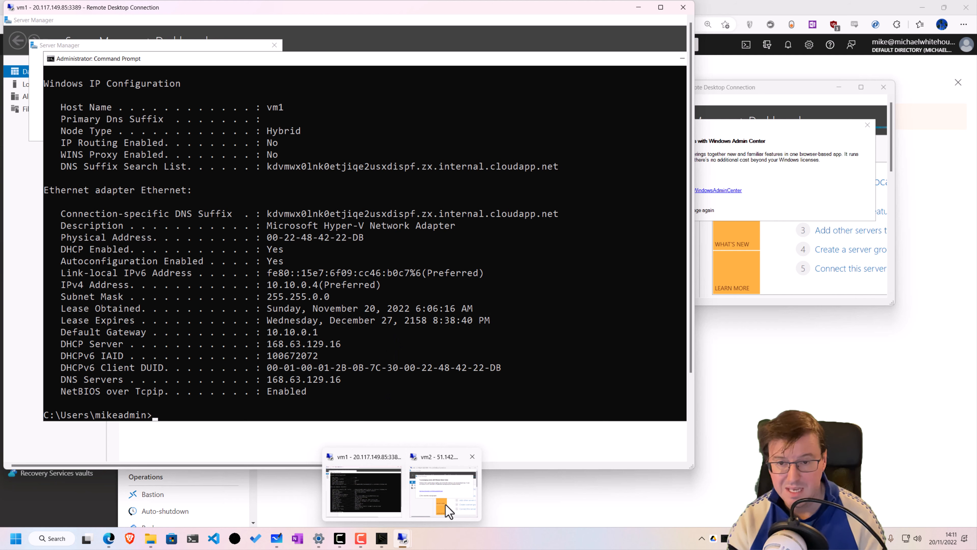
click(448, 504)
drag(710, 83, 554, 31)
drag(740, 253, 922, 496)
click(916, 456)
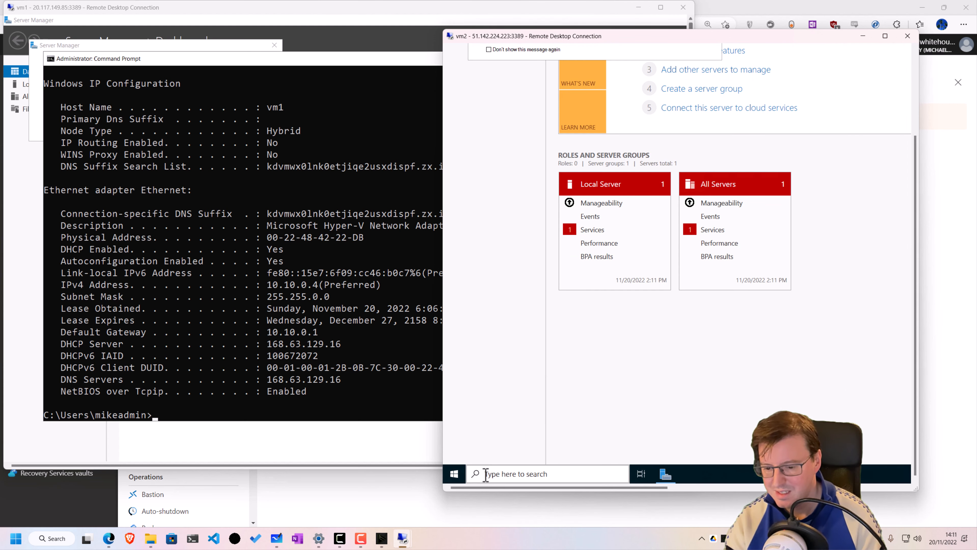
Search for cmd inside the vm2 session and open a Command Prompt there
click(507, 474)
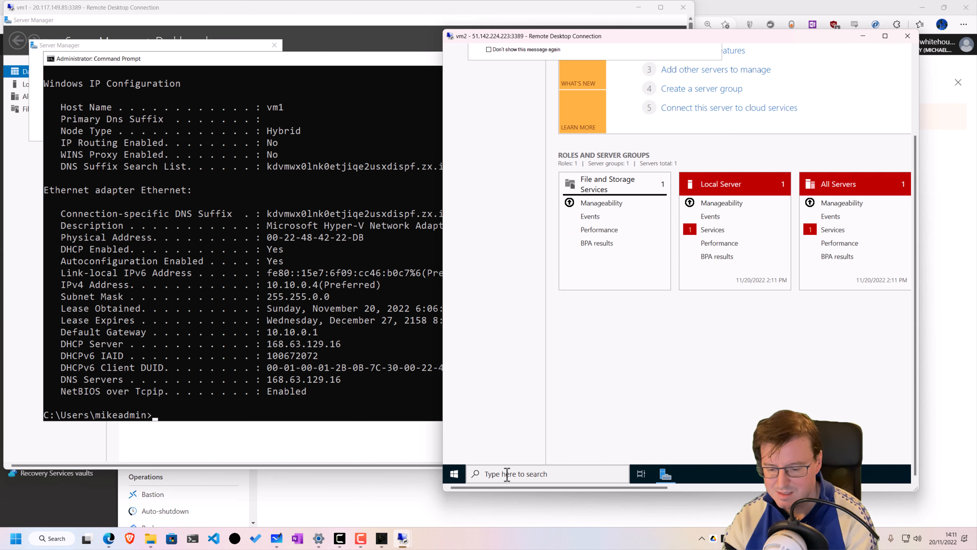
text(cmdcmd)
key(BackSpace)
key(BackSpace)
key(BackSpace)
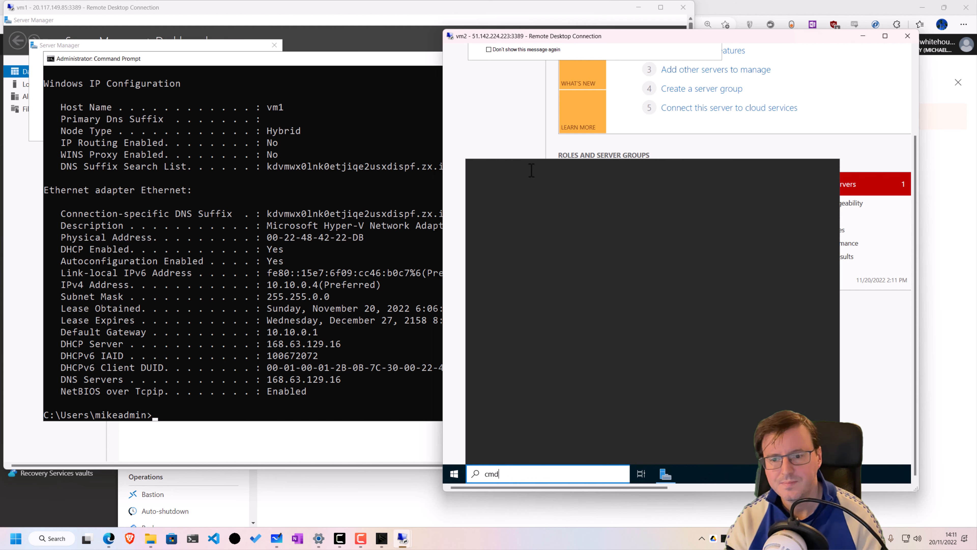
click(528, 216)
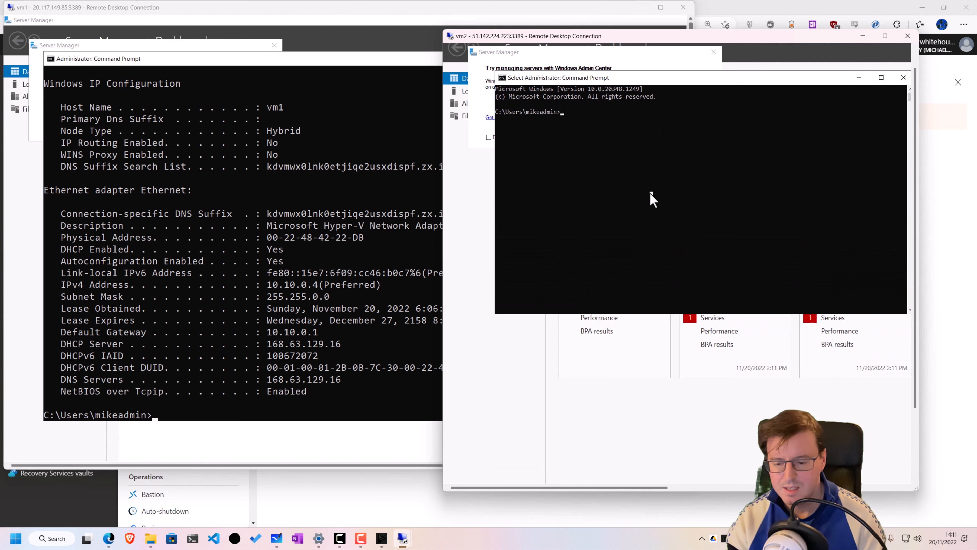
Run ipconfig /all on vm2 and enlarge the Command Prompt text
text(ipcon)
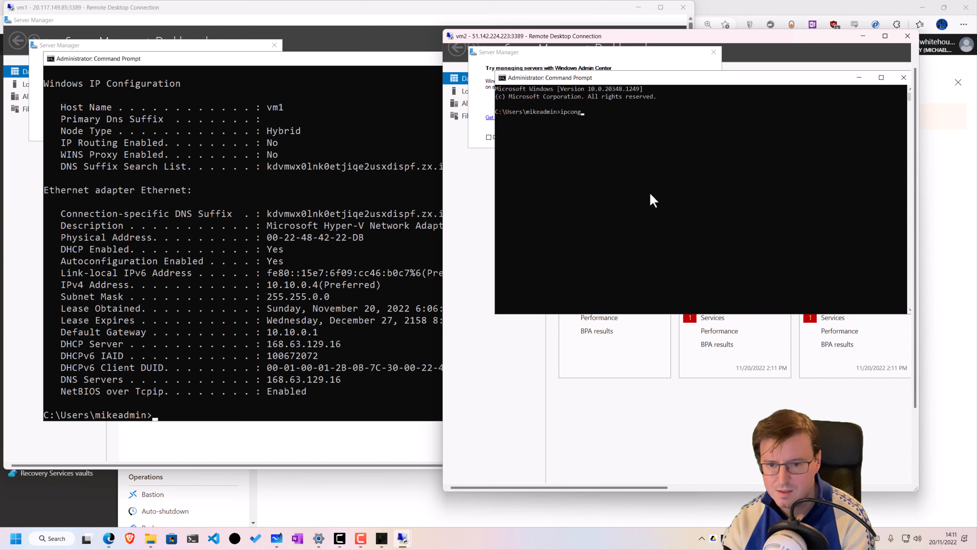
text(fig /all)
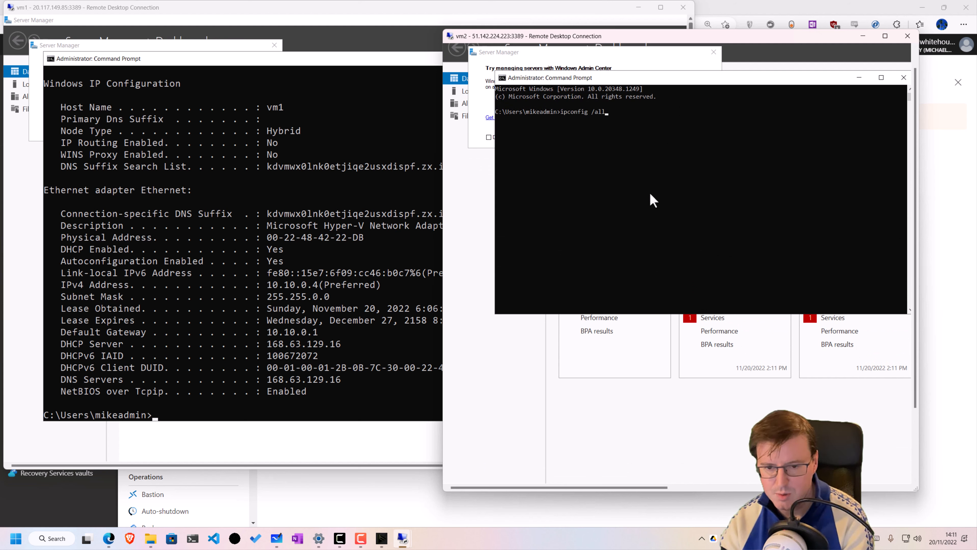
key(Return)
scroll(649, 191, up, 3)
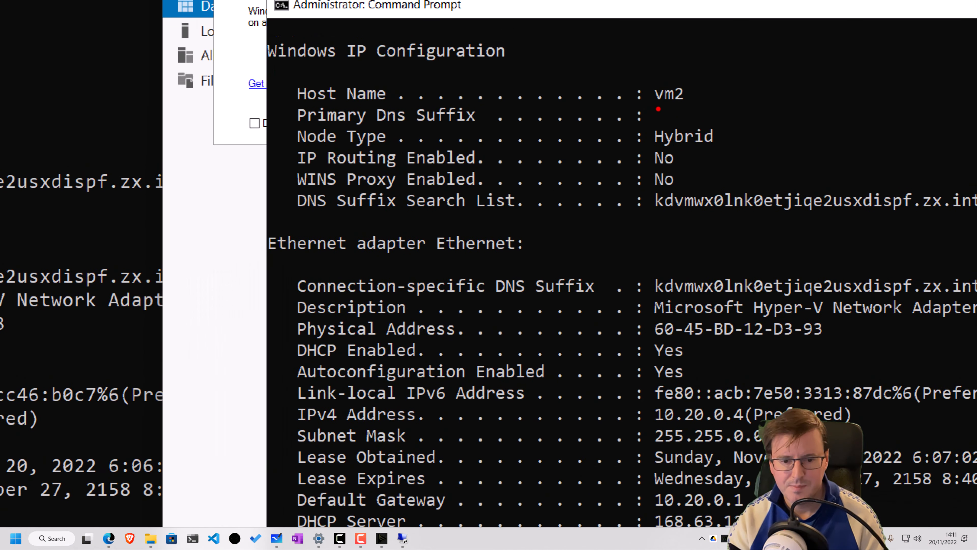
Examine vm2's host name and IPv4 address in the ipconfig output, underlining both in red before clearing the annotations
drag(657, 108, 678, 109)
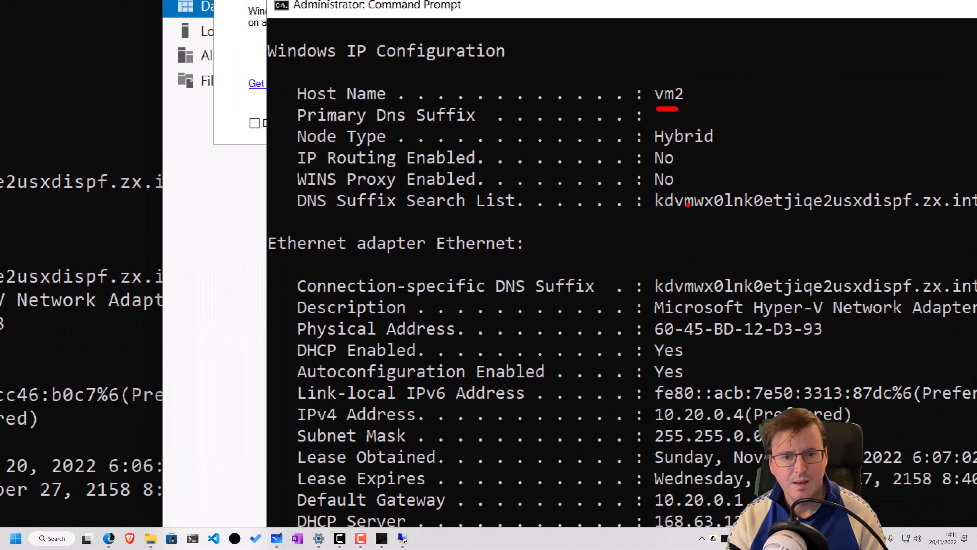
drag(648, 422, 676, 412)
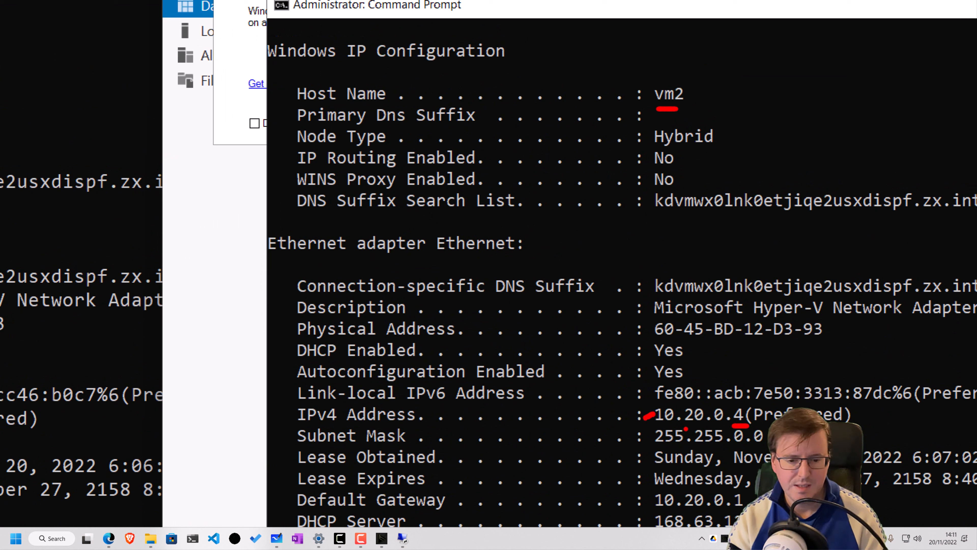
drag(686, 427, 704, 426)
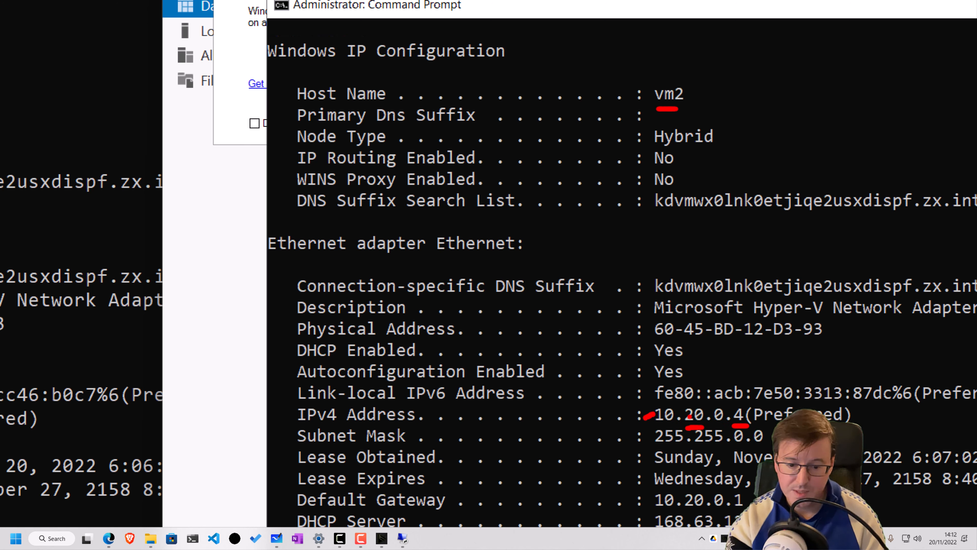
key(Escape)
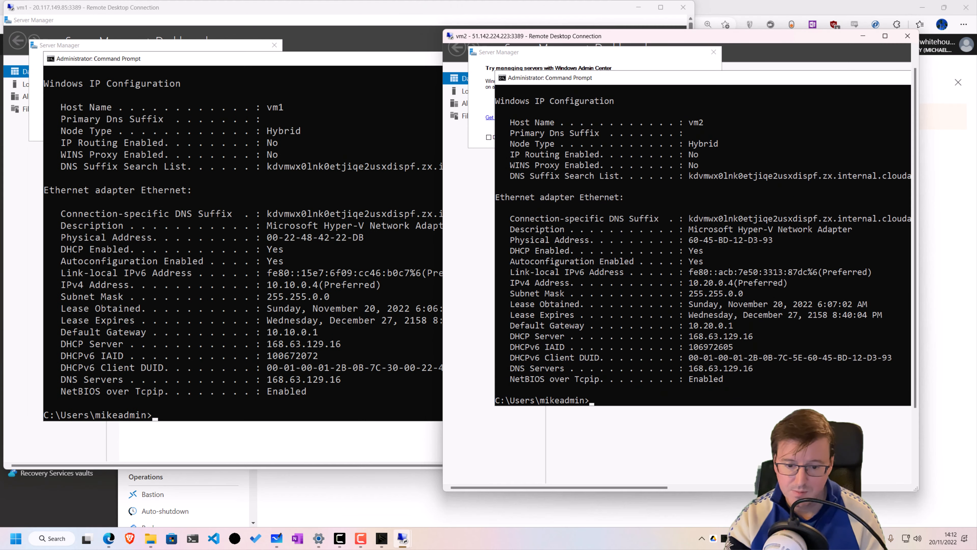
Ping 10.20.0.4 from vm1's Command Prompt and interrupt the command before it completes
click(321, 348)
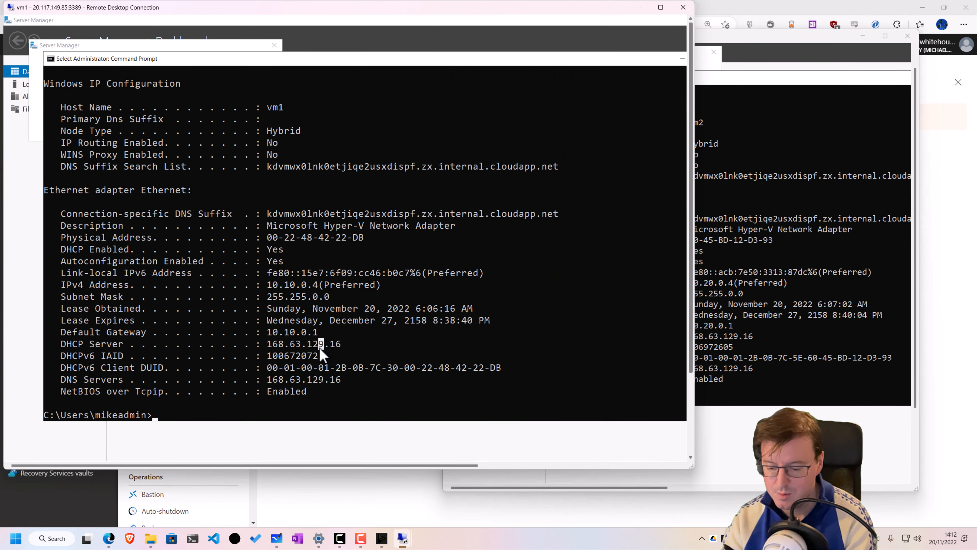
key(Escape)
text(ping 10.20.0.4)
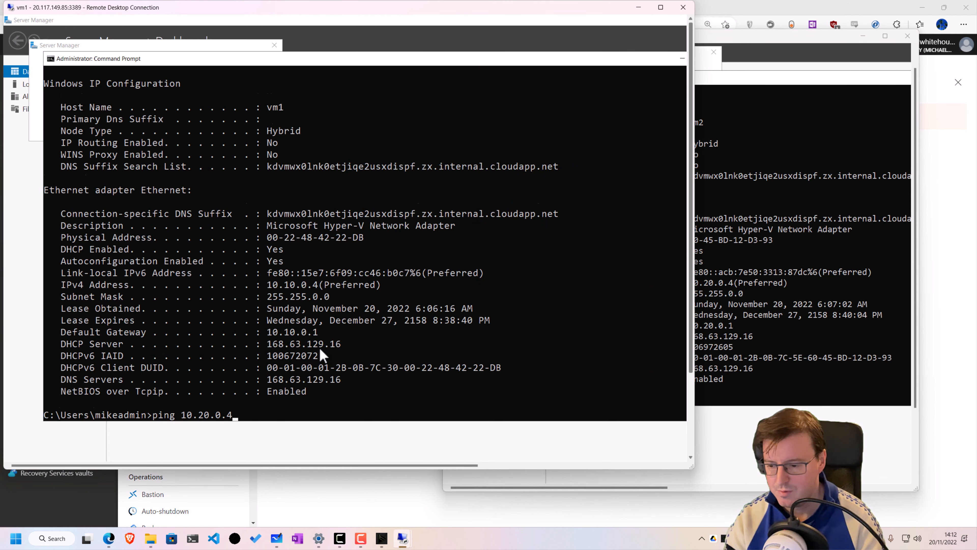
key(Return)
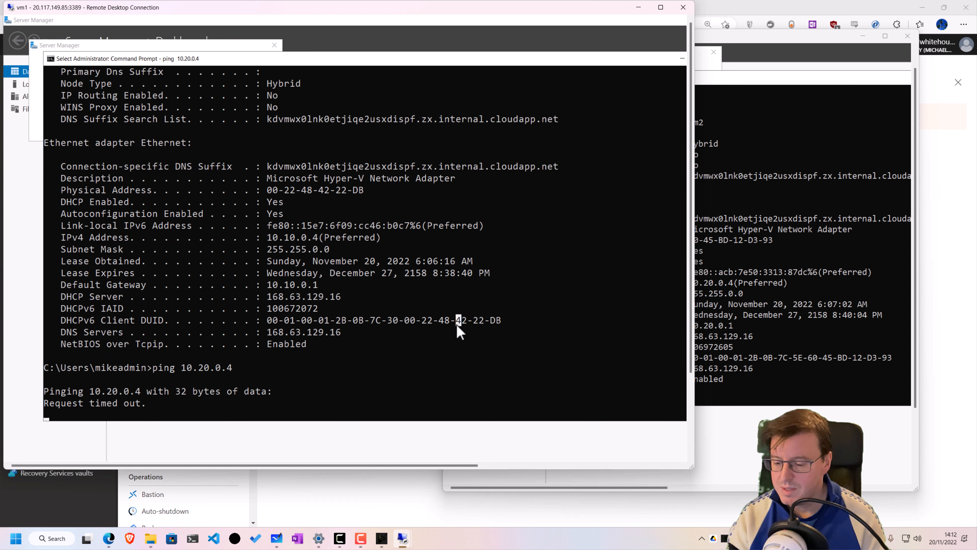
click(817, 337)
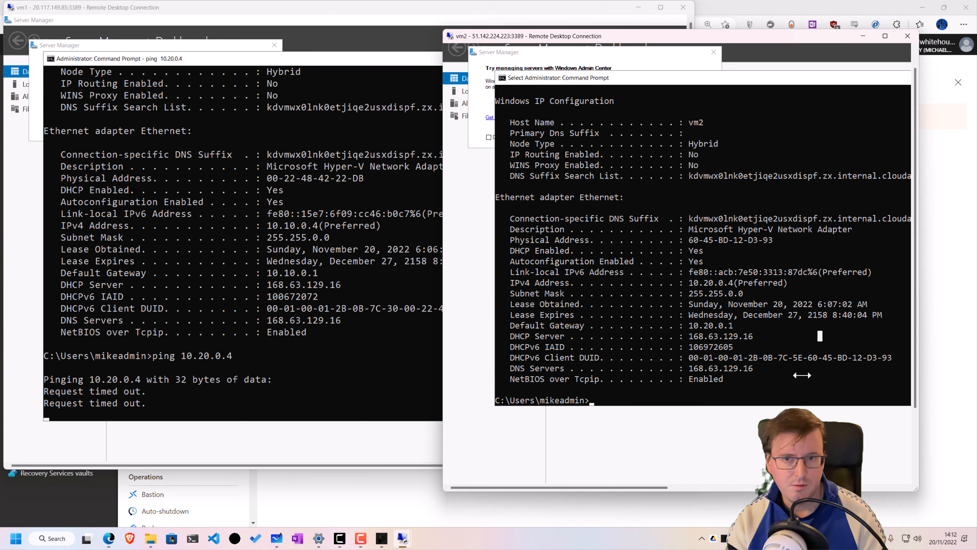
click(344, 380)
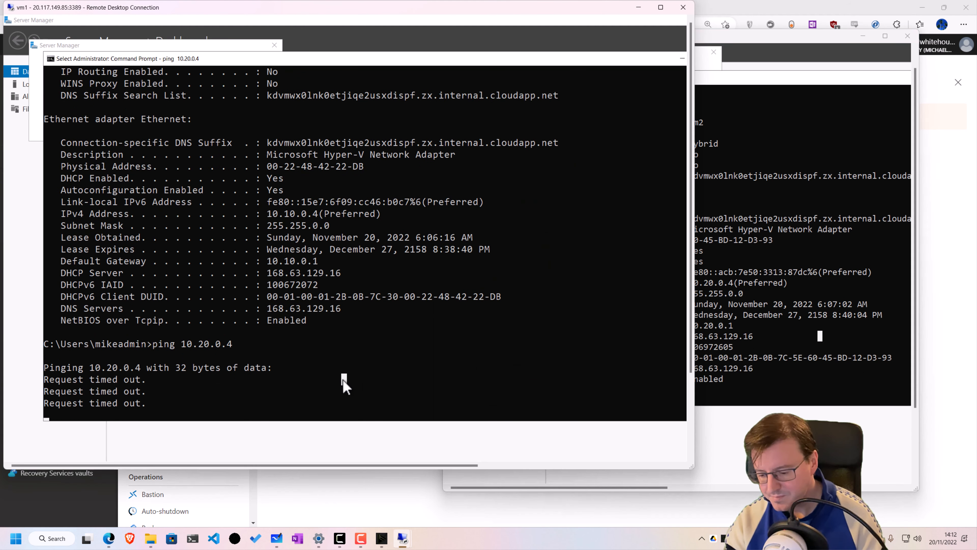
key(ctrl+c)
key(ctrl+c)
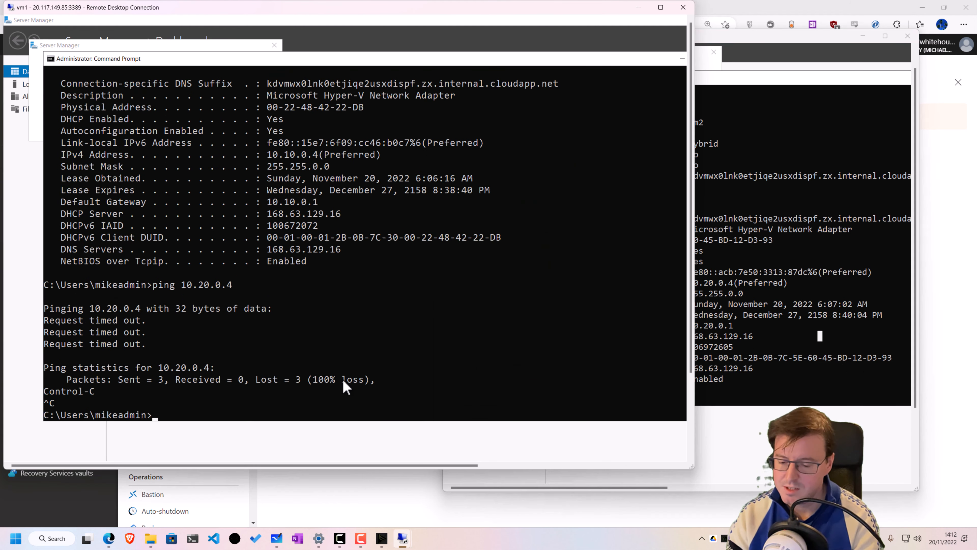
Launch Remote Desktop Connection with mstsc from vm1's Command Prompt and move its window fully into view
text(mstsc)
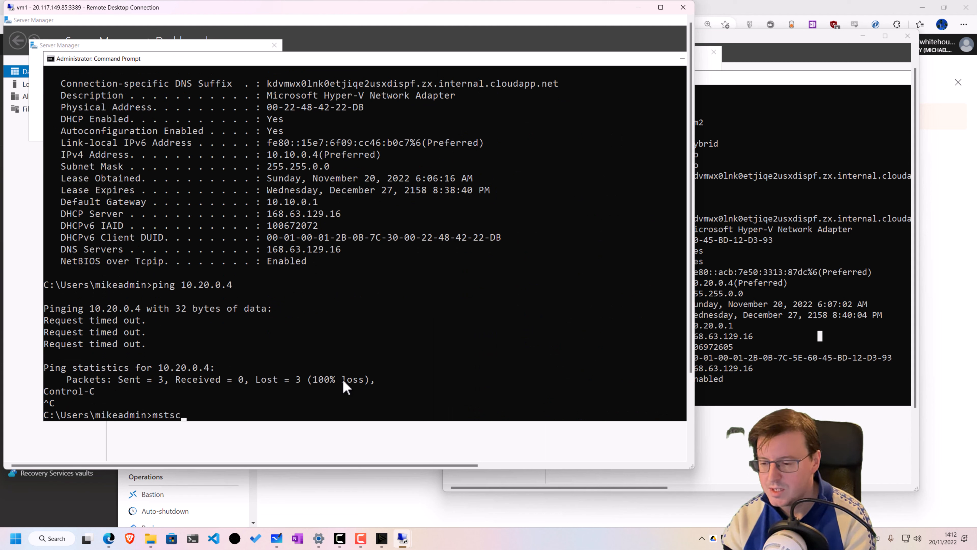
key(Return)
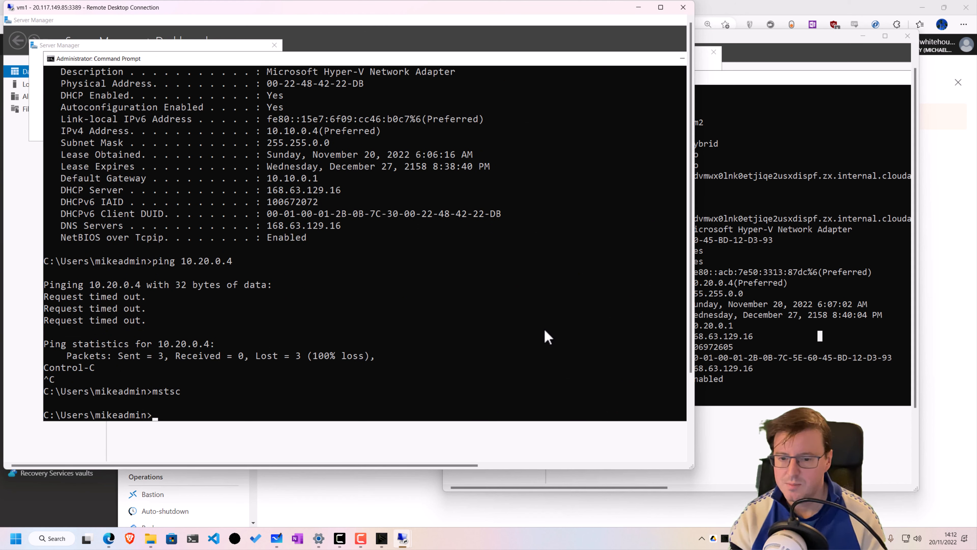
drag(499, 127, 316, 122)
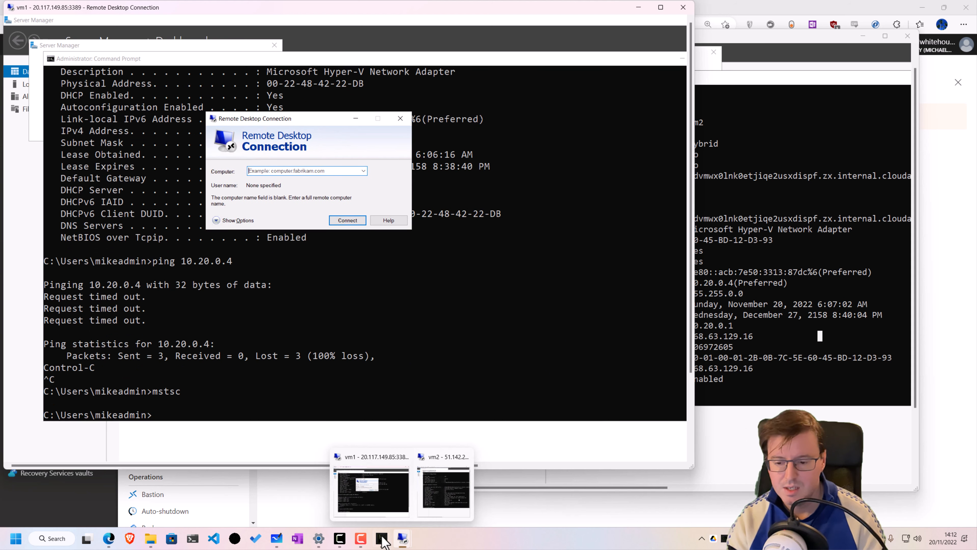
Switch to Microsoft Whiteboard and draw a black arrow from VM1 to VM2 labelled RDP, returning to the vm1 session
click(276, 538)
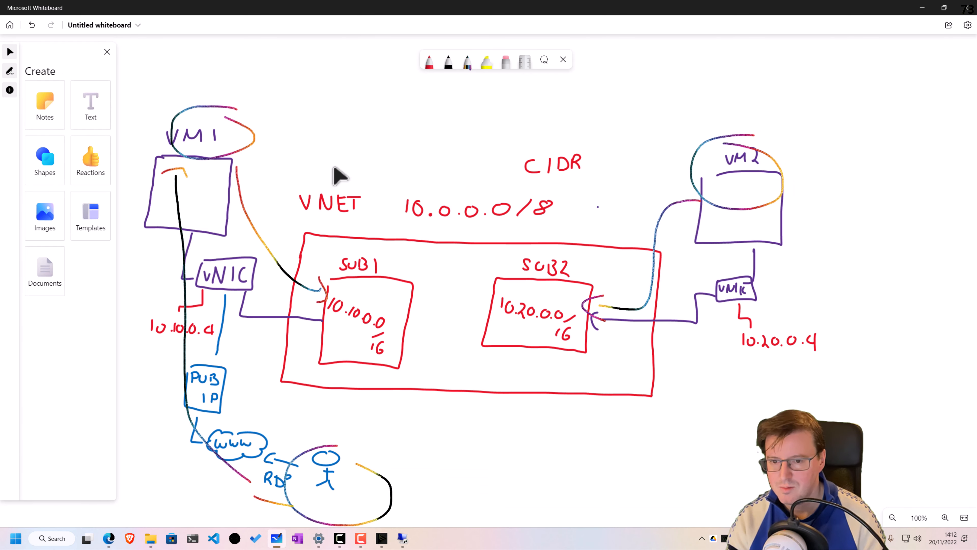
click(467, 62)
click(448, 61)
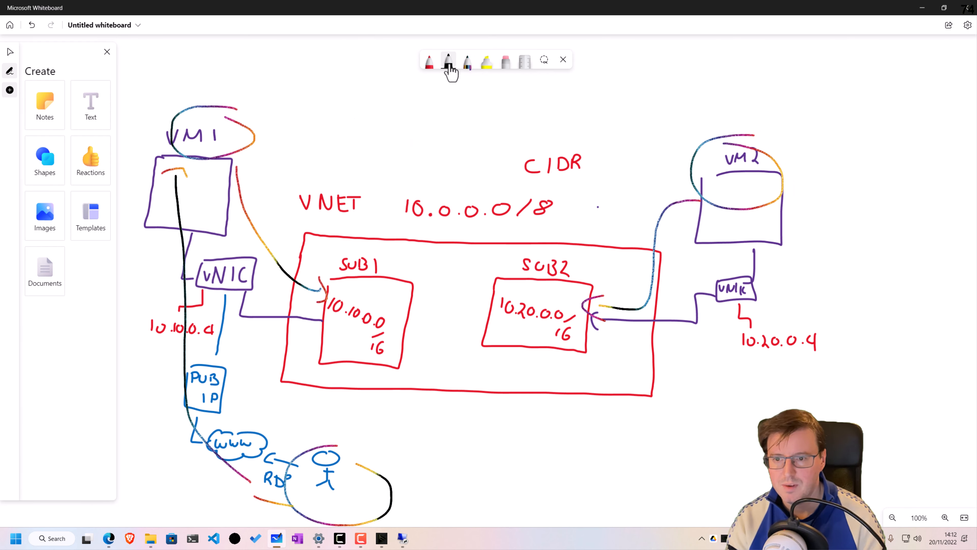
mouse_move(209, 188)
mouse_down()
mouse_move(427, 148)
mouse_move(687, 183)
mouse_move(708, 202)
mouse_up()
mouse_move(424, 129)
mouse_down()
mouse_move(422, 137)
mouse_move(457, 127)
mouse_up()
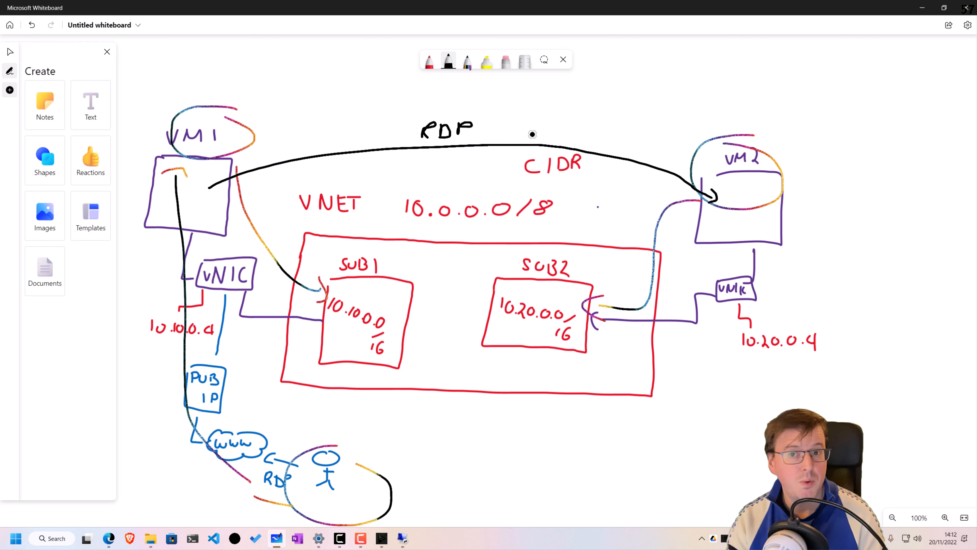
click(930, 8)
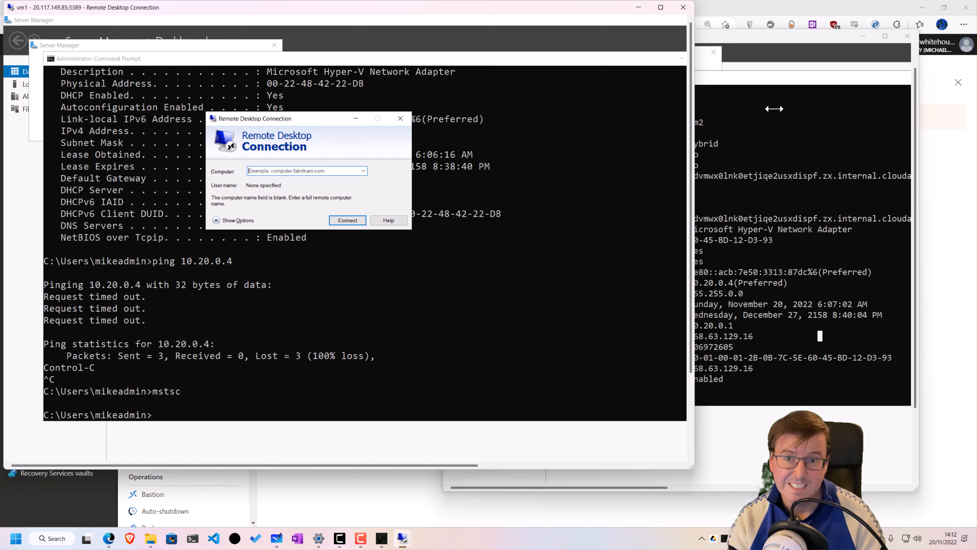
Connect from vm1 to 10.20.0.4, entering the administrator user name and password, with the direct vm2 session window moved aside
click(338, 172)
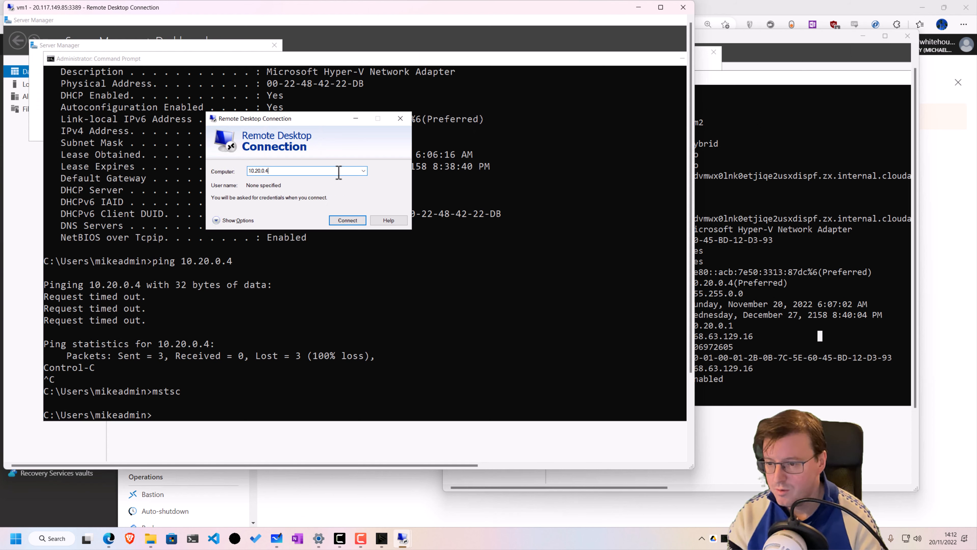
key(Return)
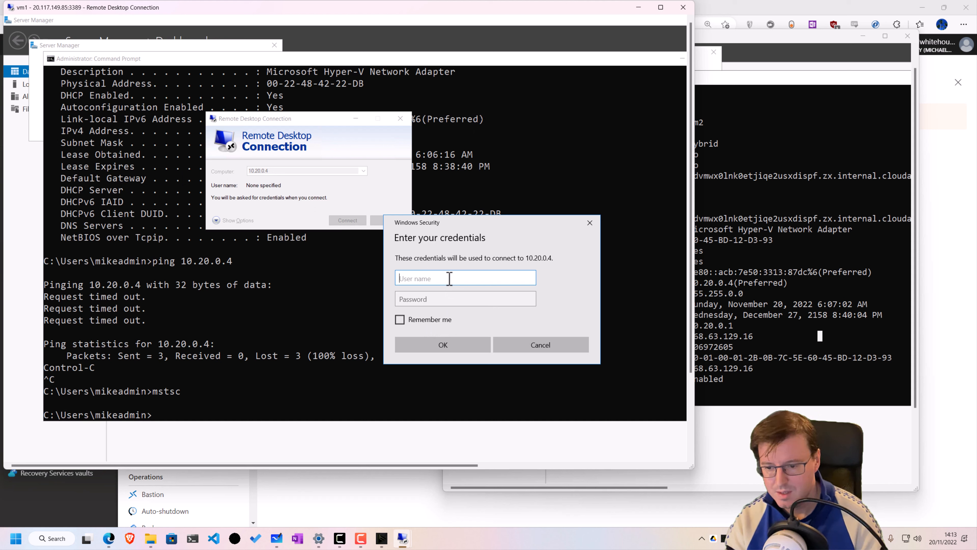
text(dmin)
key(Tab)
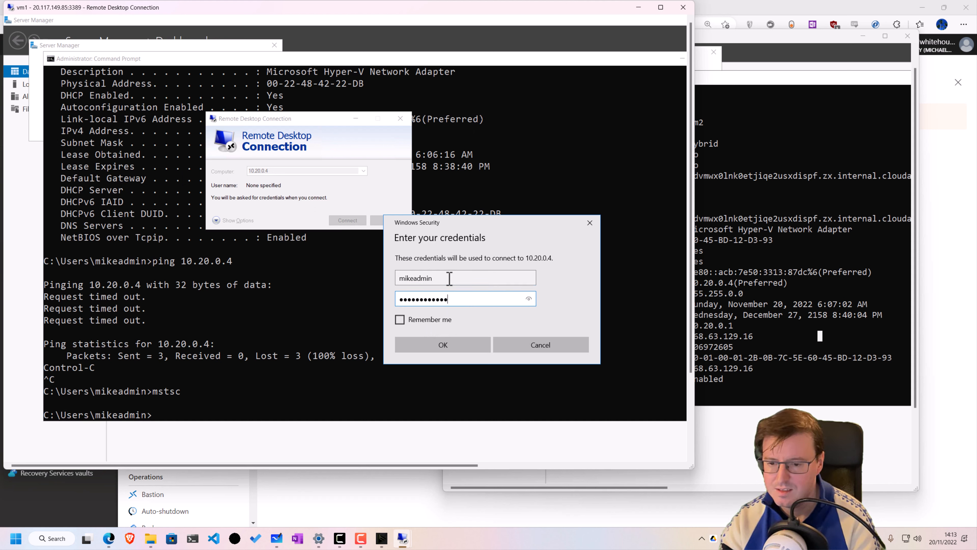
click(761, 81)
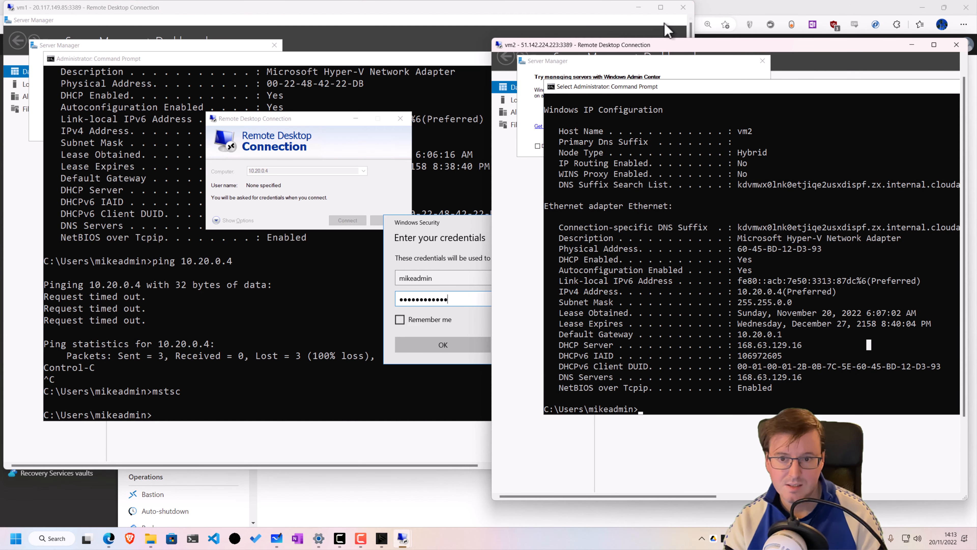
click(610, 18)
click(447, 344)
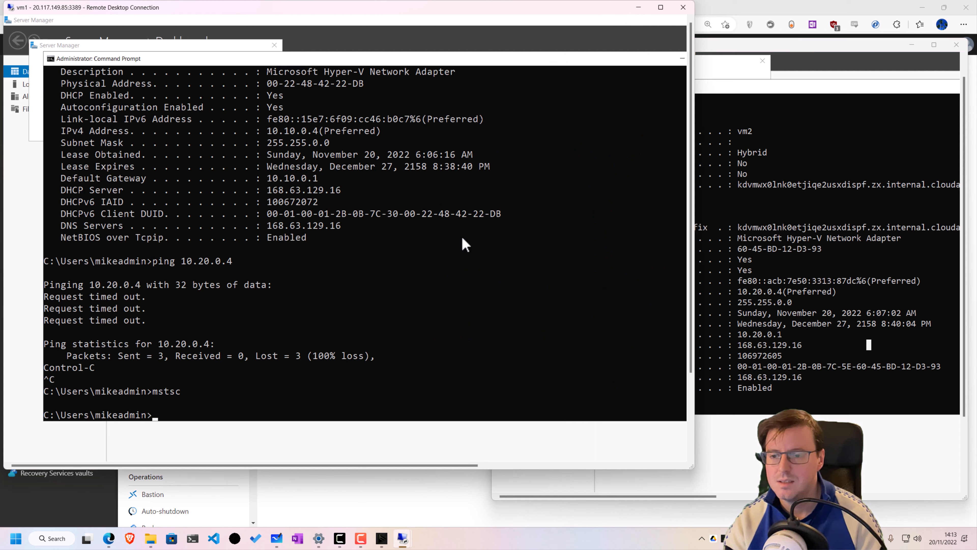
Bring the pending 10.20.0.4 connection forward and confirm it, dismissing the direct vm2 session's disconnection notice
drag(691, 331, 684, 421)
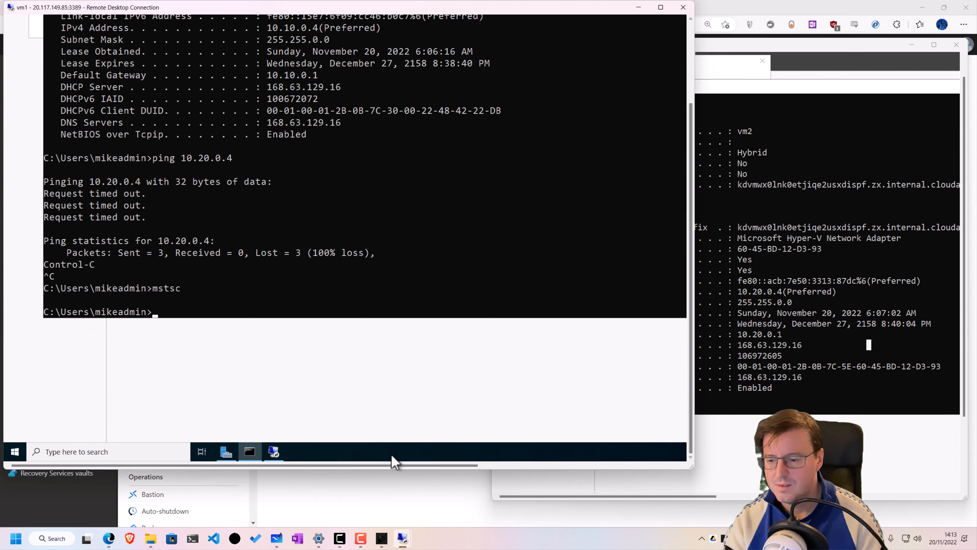
click(276, 453)
key(Return)
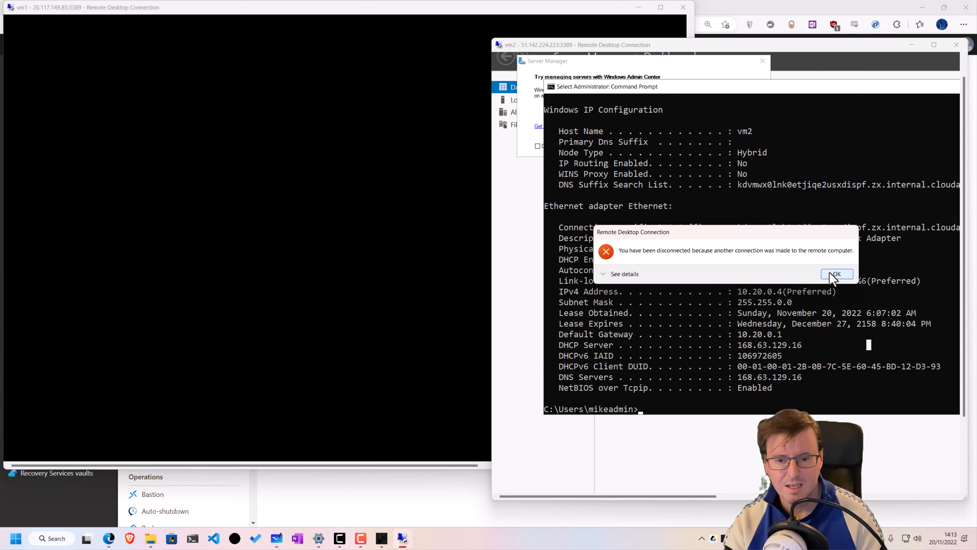
click(831, 274)
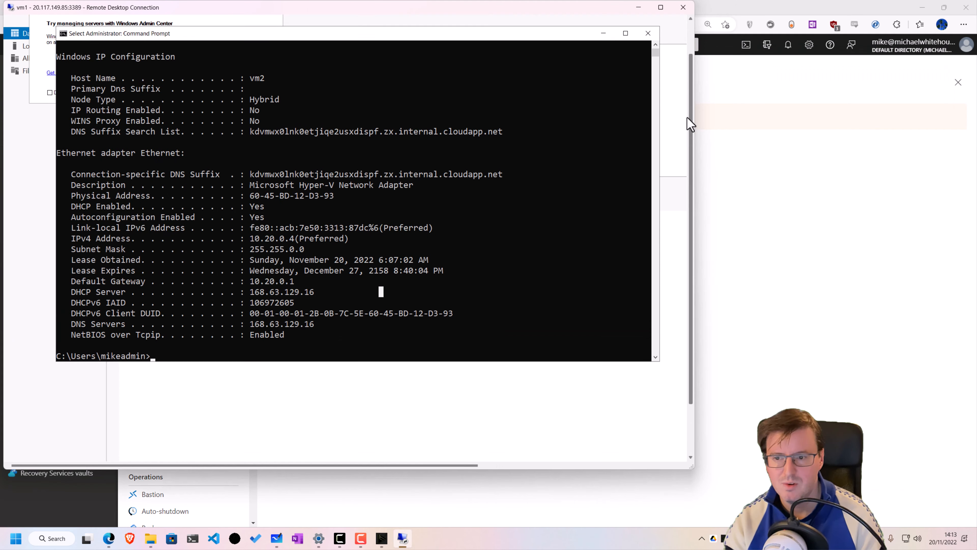
Restore the nested 10.20.0.4 session to a smaller window and place it mid-desktop on vm1 with the other windows cleared away
double_click(512, 21)
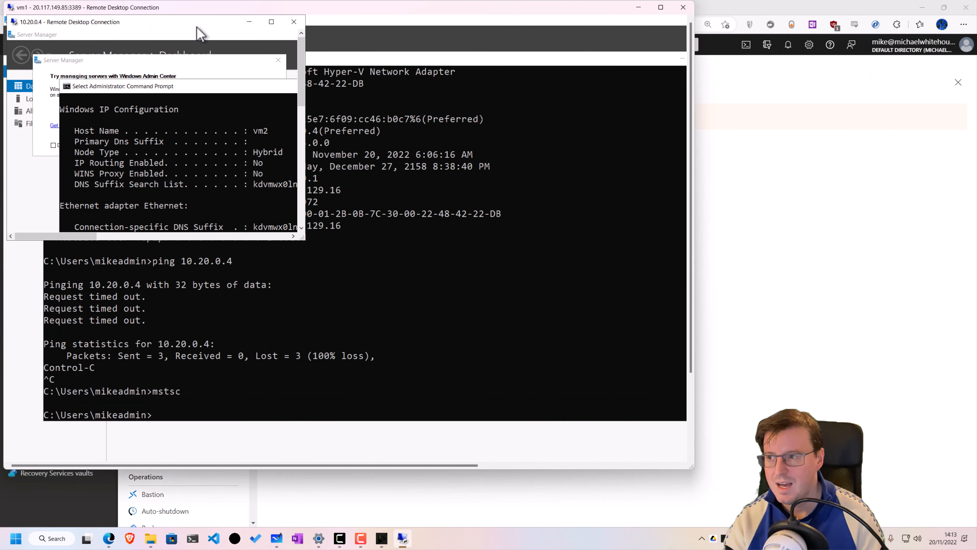
drag(198, 27, 450, 143)
mouse_move(387, 148)
mouse_down()
mouse_move(377, 150)
mouse_move(411, 156)
mouse_move(391, 150)
mouse_up()
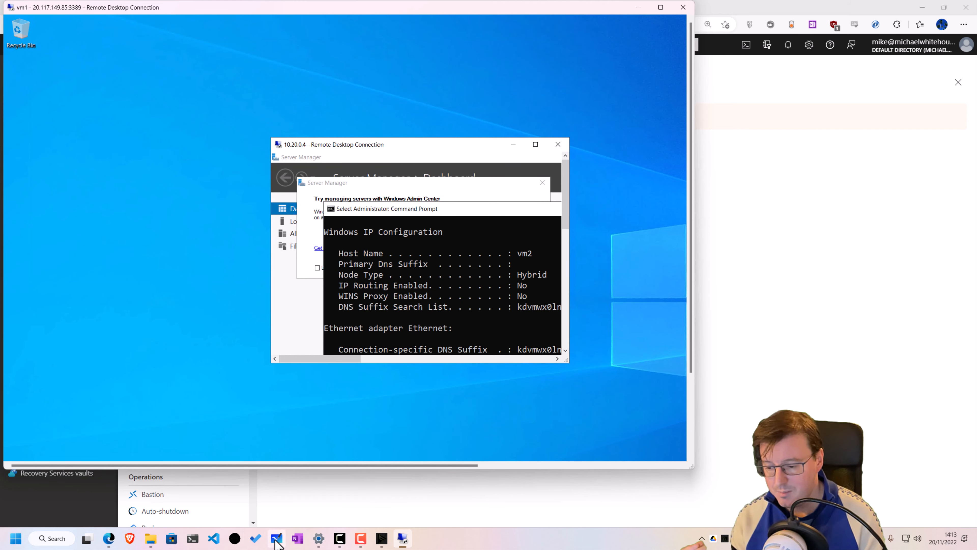
Return to Microsoft Whiteboard and draw a two-way black arrow between the SUB1 and SUB2 boxes
click(276, 538)
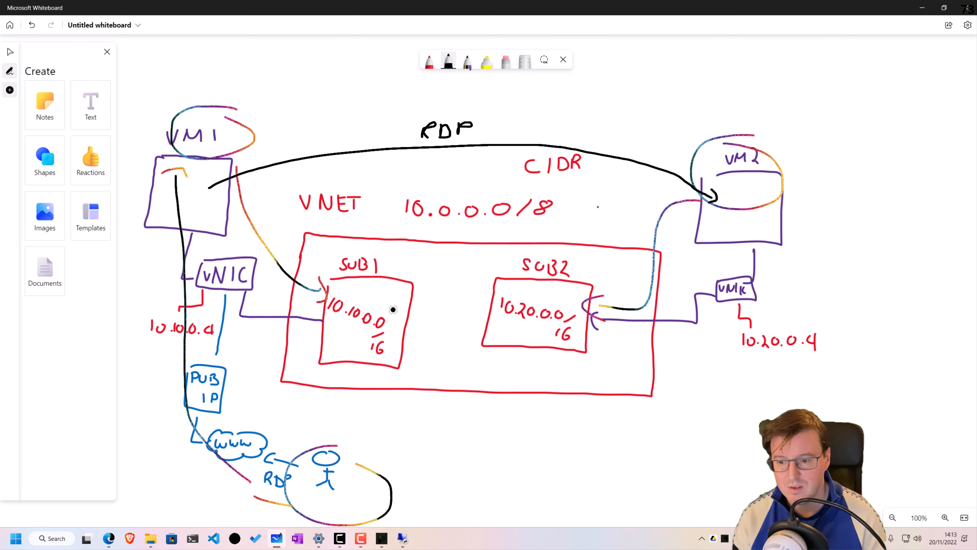
mouse_move(392, 309)
mouse_down()
mouse_move(458, 297)
mouse_move(500, 310)
mouse_move(495, 318)
mouse_move(392, 313)
mouse_up()
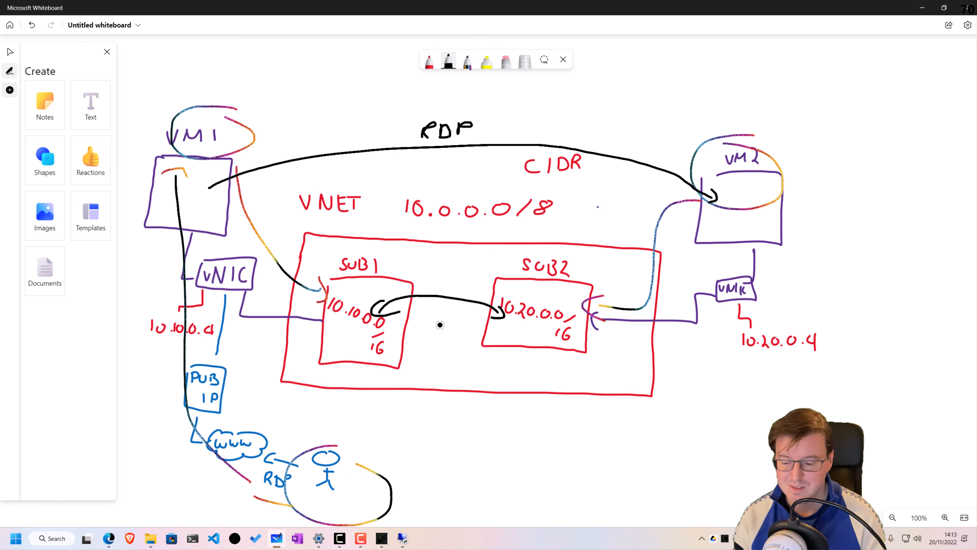
Undo the black arrows, their RDP label and the rainbow annotations, and rewrite the final 4 of VM2's 10.20.0.4 address in red
key(ctrl+z)
key(ctrl+z)
key(ctrl+z)
key(ctrl+z)
key(ctrl+z)
key(ctrl+z)
key(ctrl+z)
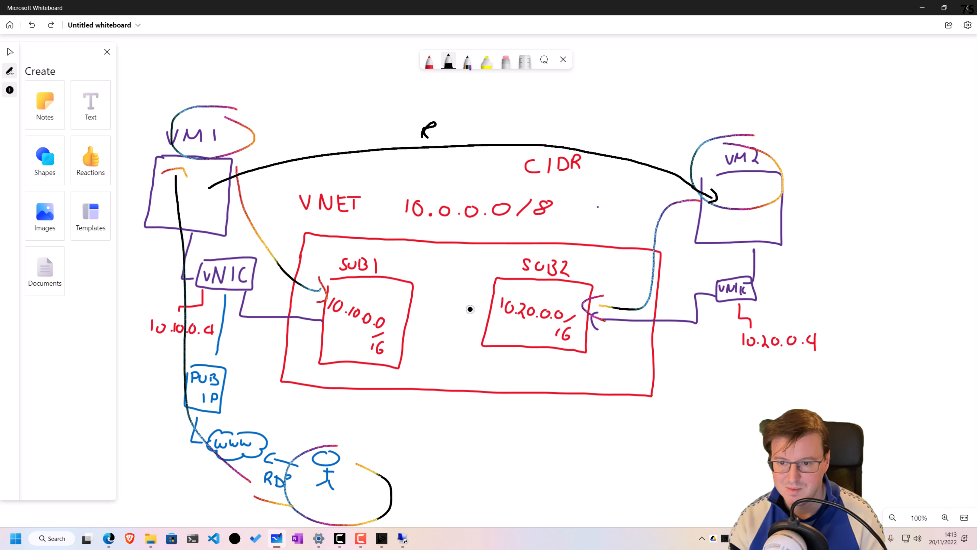
key(ctrl+z)
key(ctrl+z)
key(ctrl+z)
key(ctrl+z)
key(ctrl+z)
key(ctrl+z)
key(ctrl+z)
key(ctrl+z)
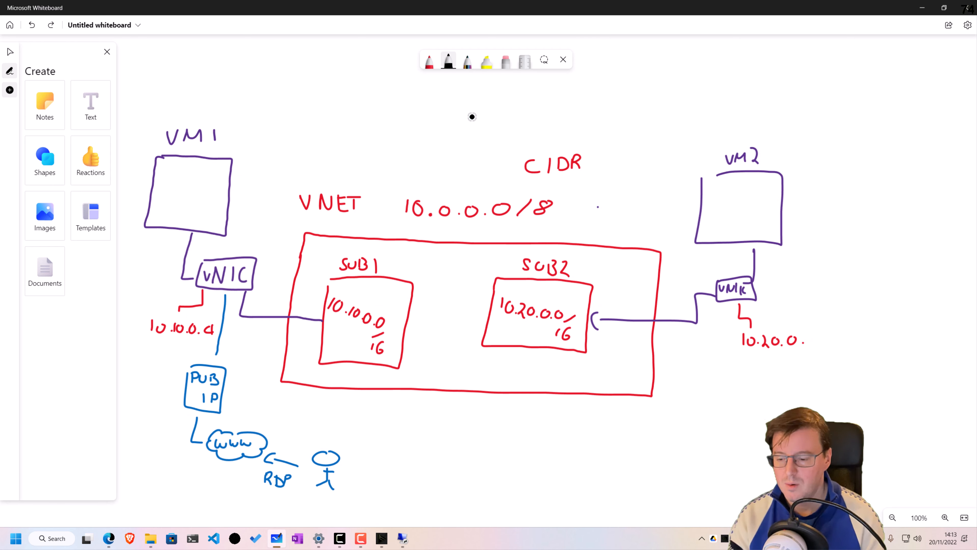
click(429, 61)
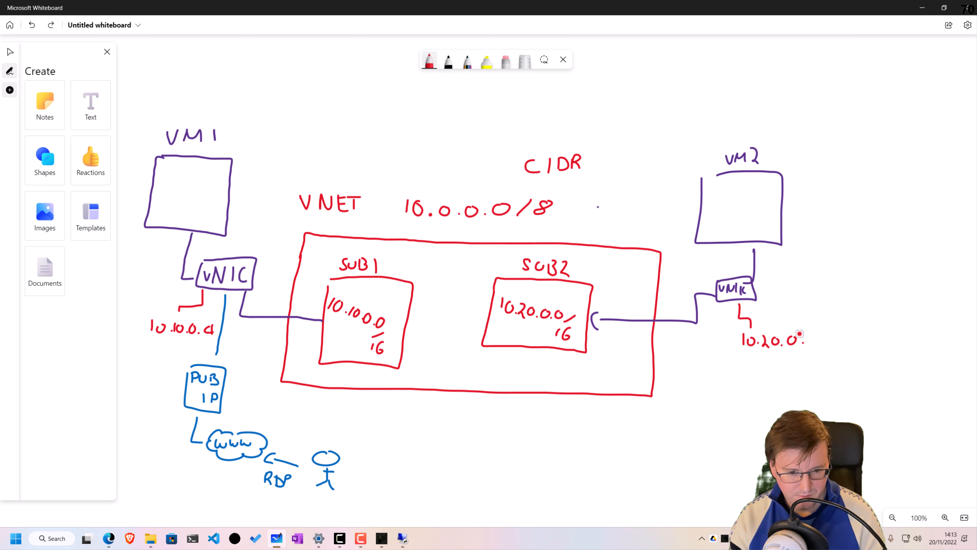
drag(811, 345, 821, 346)
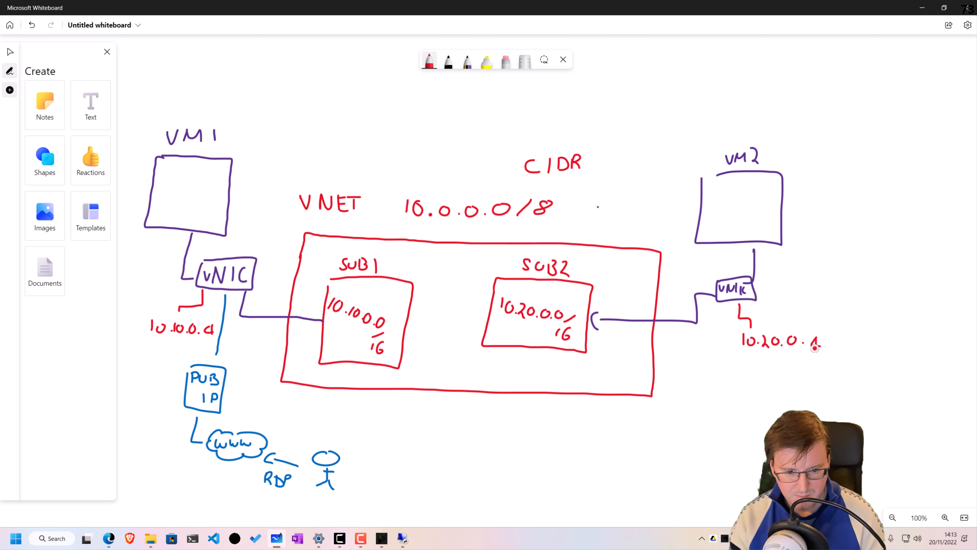
Underline the SUB1 and SUB2 boxes on the diagram with the rainbow pen
click(468, 61)
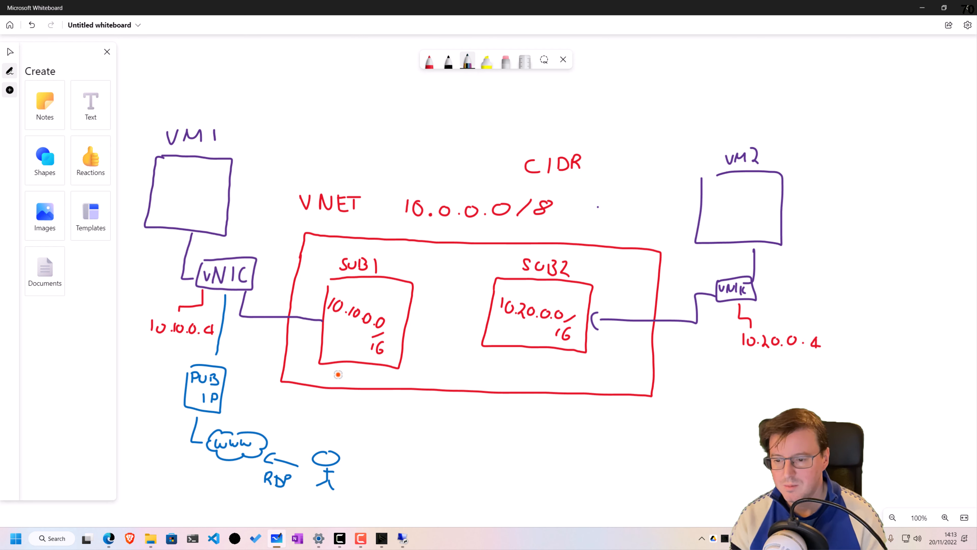
drag(335, 376, 377, 376)
drag(497, 367, 551, 371)
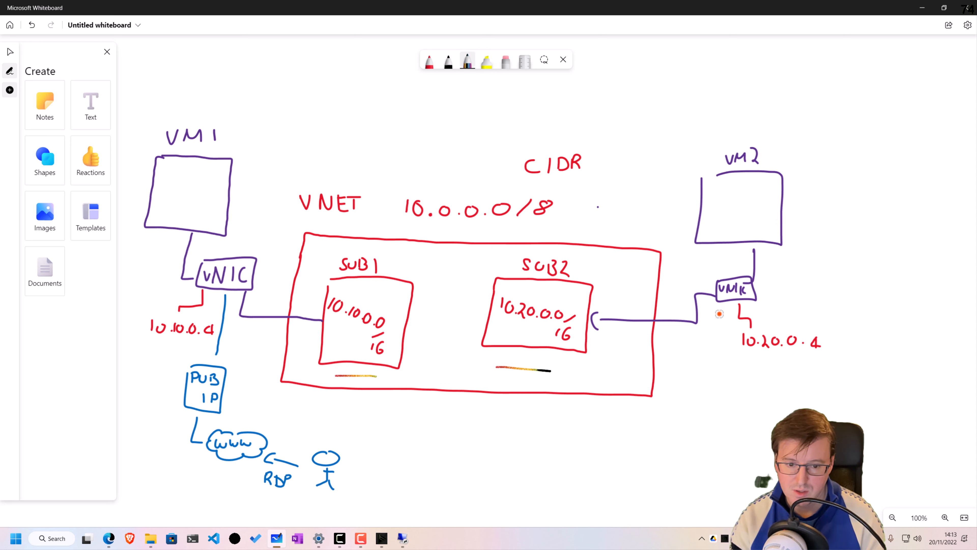
Sketch a rainbow arrow linking VM2's vNIC to SUB2, and undo it together with the rainbow underlines beneath both subnet boxes
mouse_move(708, 311)
mouse_down()
mouse_move(719, 318)
mouse_move(716, 333)
mouse_move(595, 338)
mouse_move(611, 350)
mouse_up()
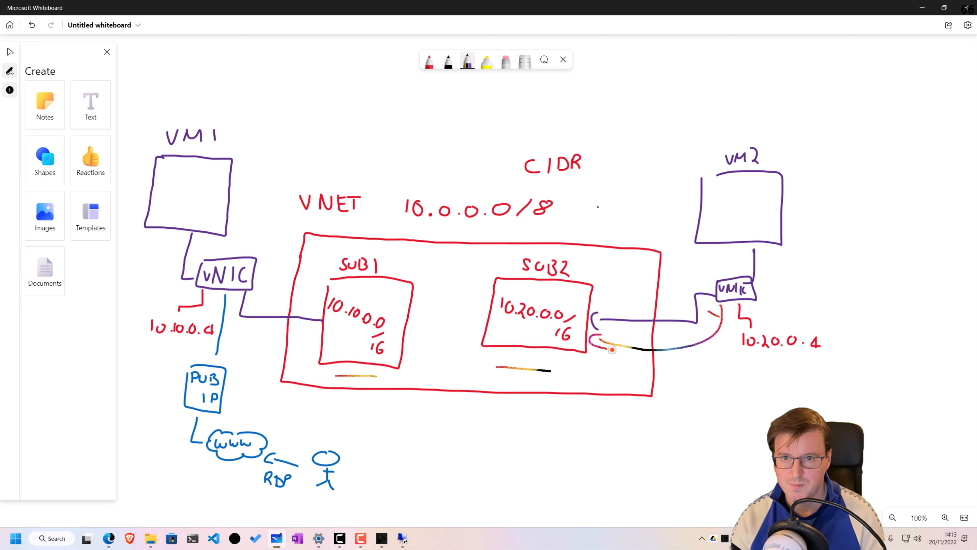
key(ctrl+z)
key(ctrl+z)
key(ctrl+z)
key(ctrl+z)
key(ctrl+z)
key(ctrl+z)
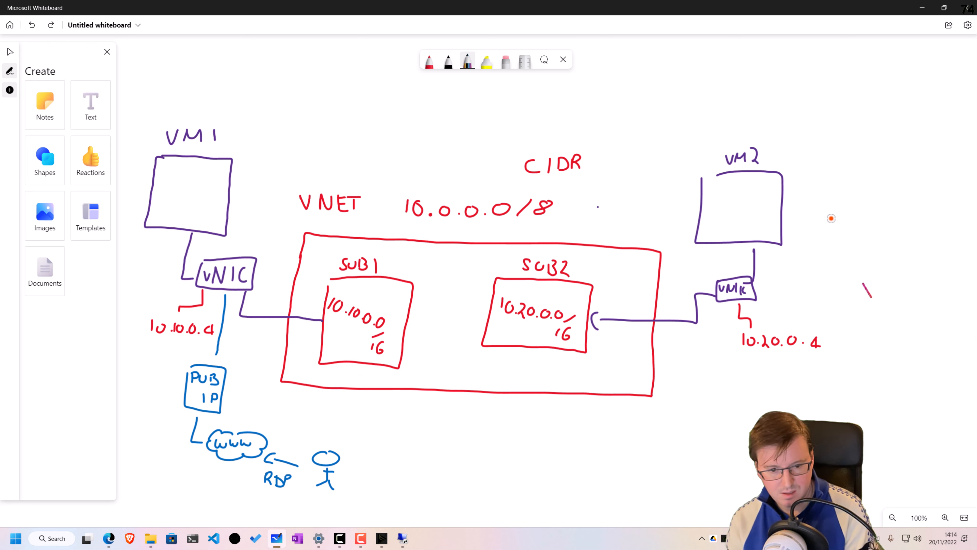
Annotate VM2's 10.20.0.4 address with STATIC IP written beneath it in red
drag(854, 268, 871, 296)
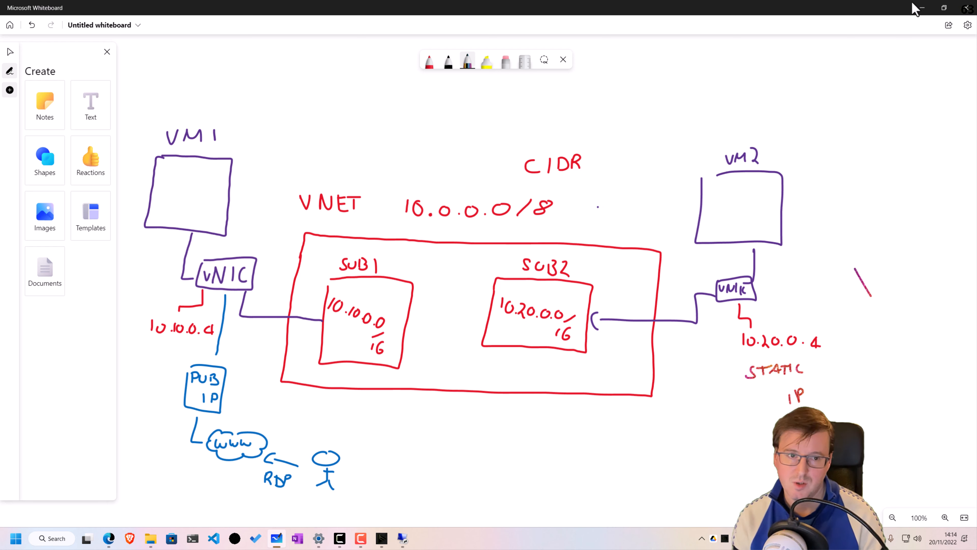
Switch to the Azure portal in the browser and open the vnetdemo resource group
click(922, 8)
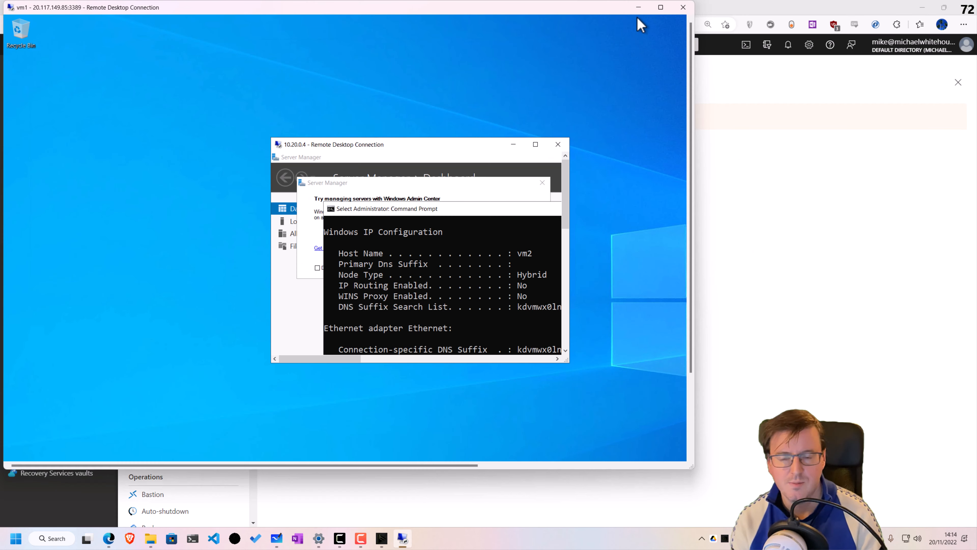
click(638, 7)
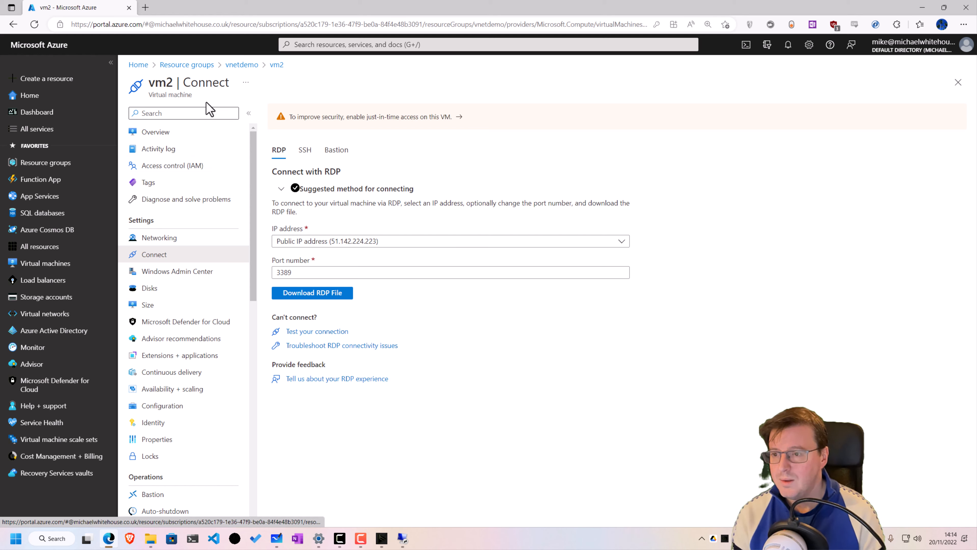
click(243, 65)
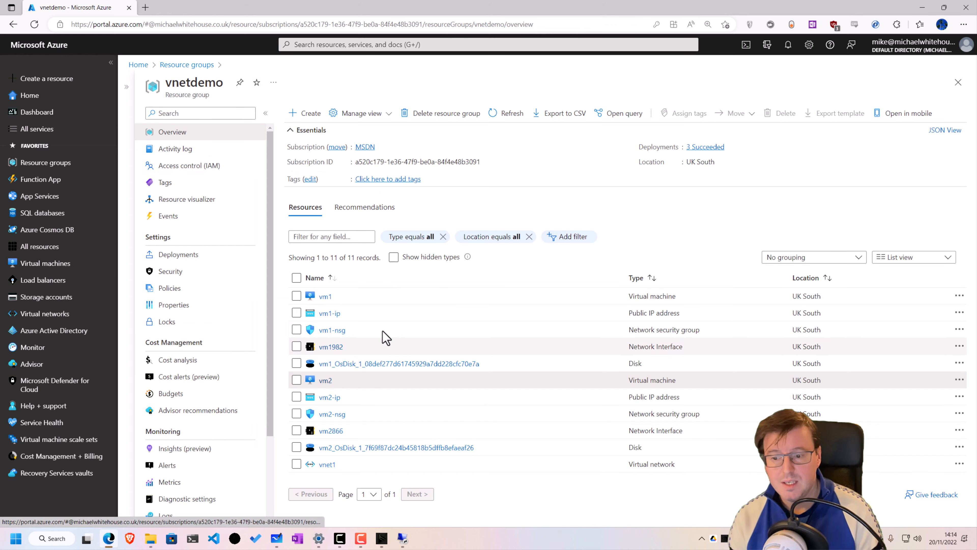
Switch to the vm1 remote session and search Windows for the network and sharing center, shortening the query to "netw"
click(403, 543)
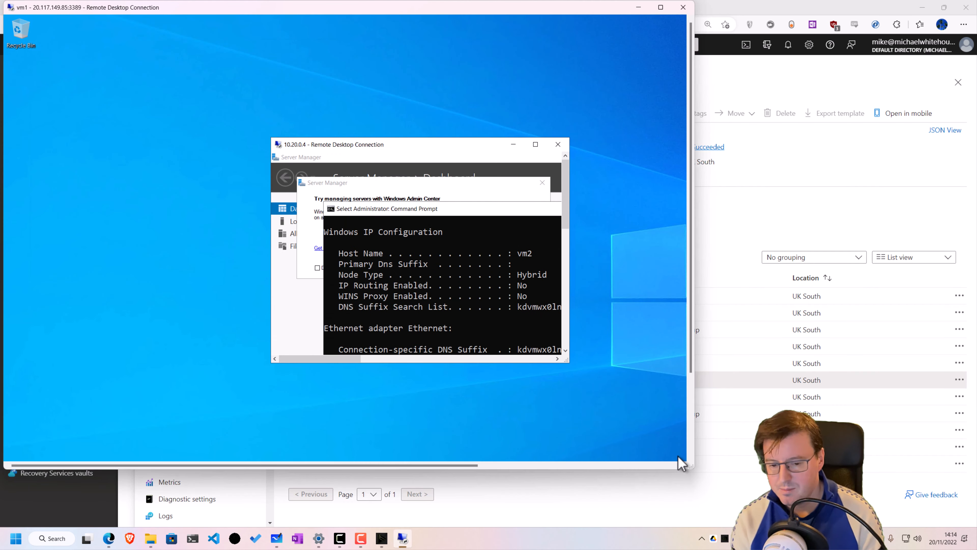
click(691, 456)
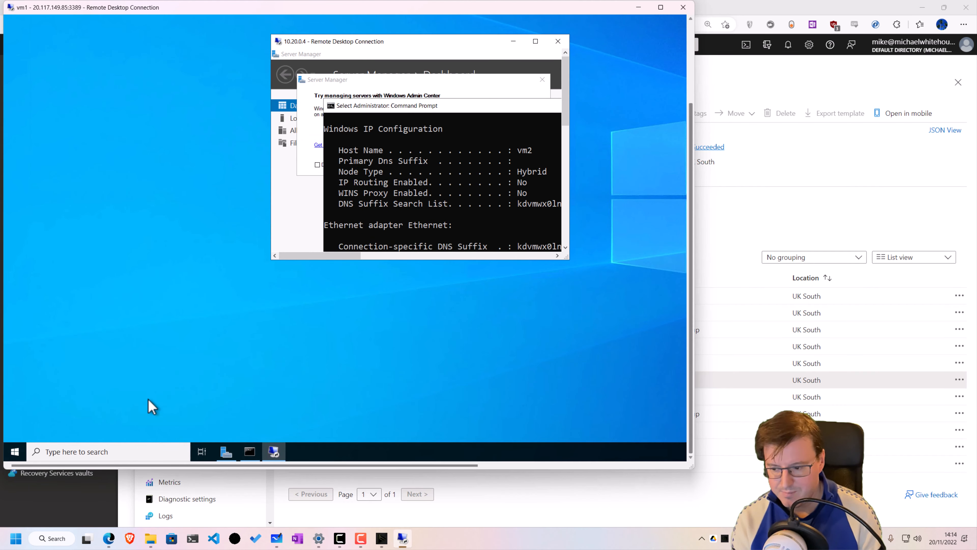
click(14, 451)
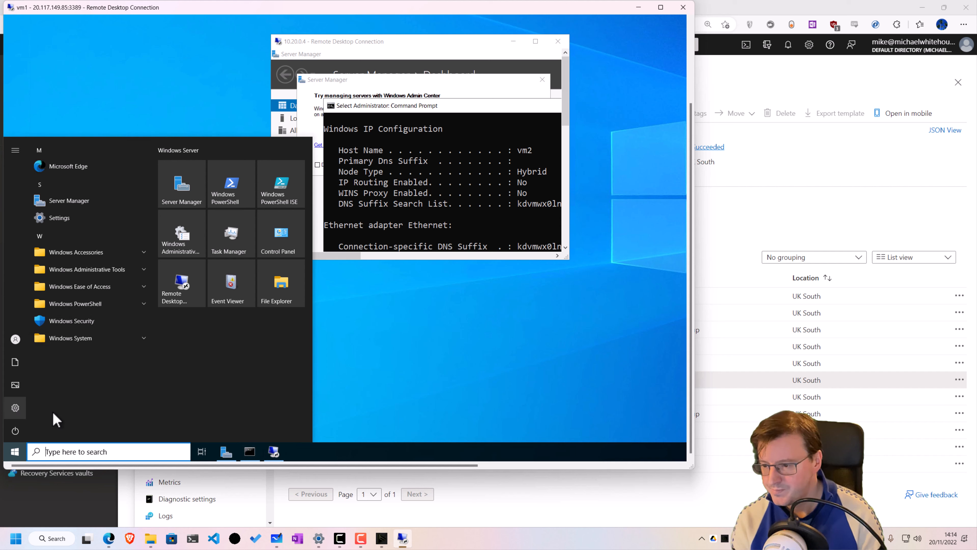
click(91, 451)
text(n)
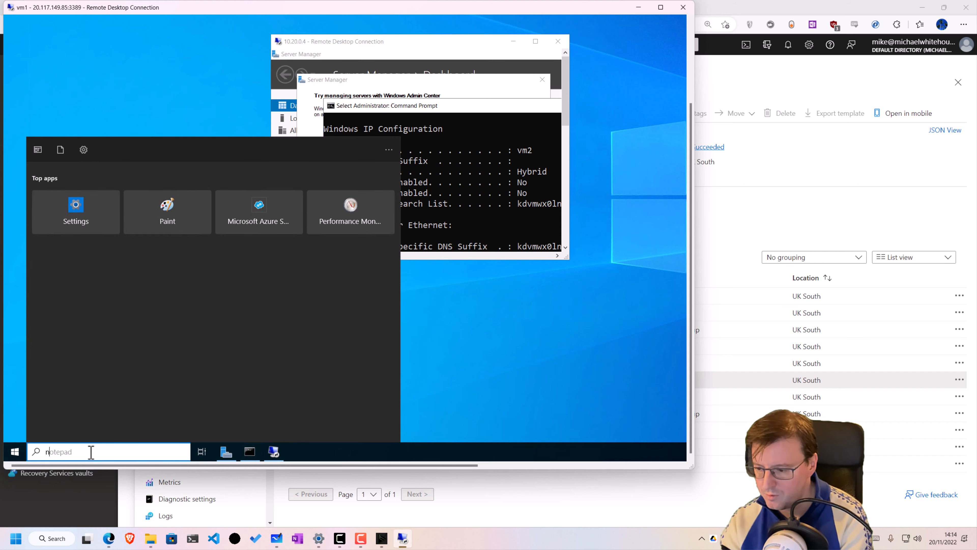
text(etwork and shaing cente)
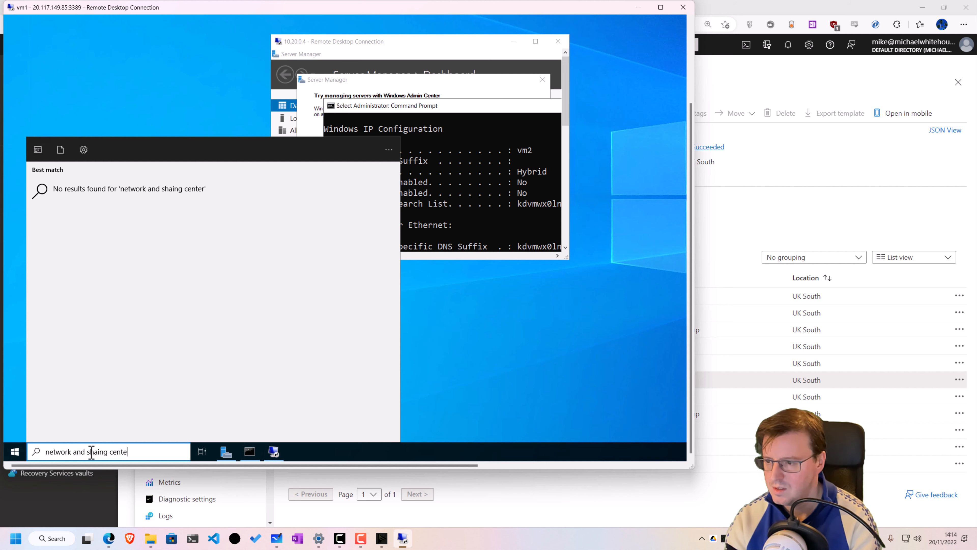
key(BackSpace)
key(BackSpace)
key(BackSpace)
key(BackSpace)
key(BackSpace)
key(BackSpace)
key(BackSpace)
key(BackSpace)
key(BackSpace)
key(BackSpace)
key(BackSpace)
key(BackSpace)
key(BackSpace)
key(BackSpace)
key(BackSpace)
key(BackSpace)
key(BackSpace)
key(BackSpace)
key(BackSpace)
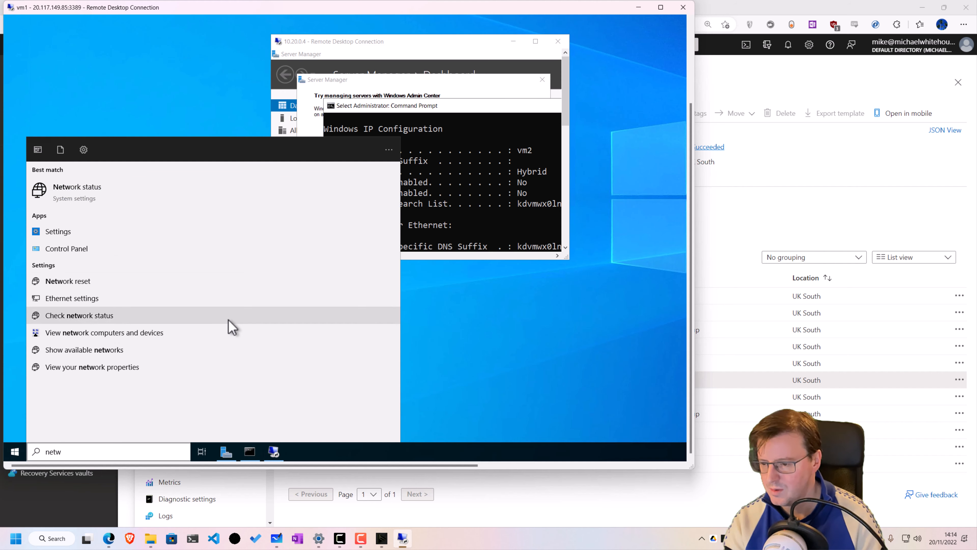
Open vm1's Network window and choose to open the Network and Sharing Center from its network discovery notice
key(Escape)
drag(689, 288, 691, 276)
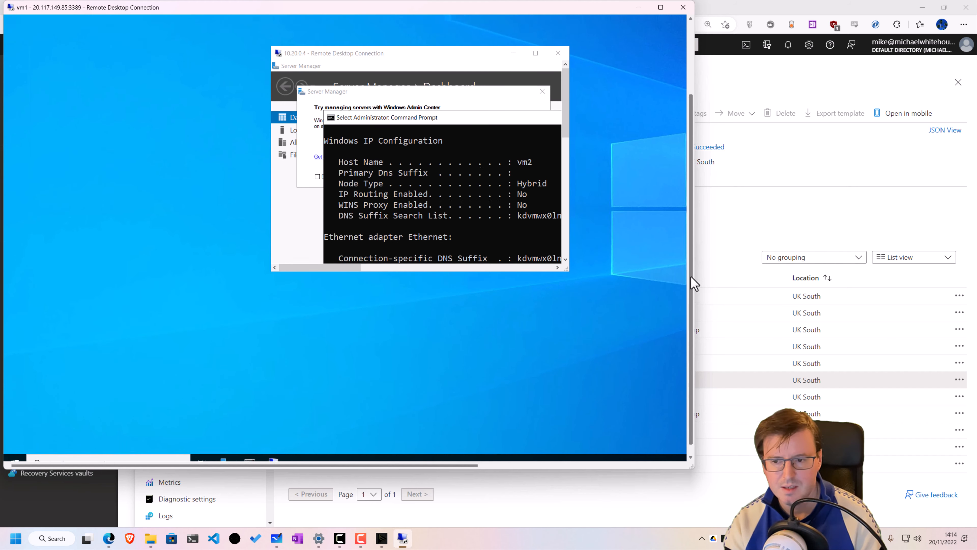
click(597, 189)
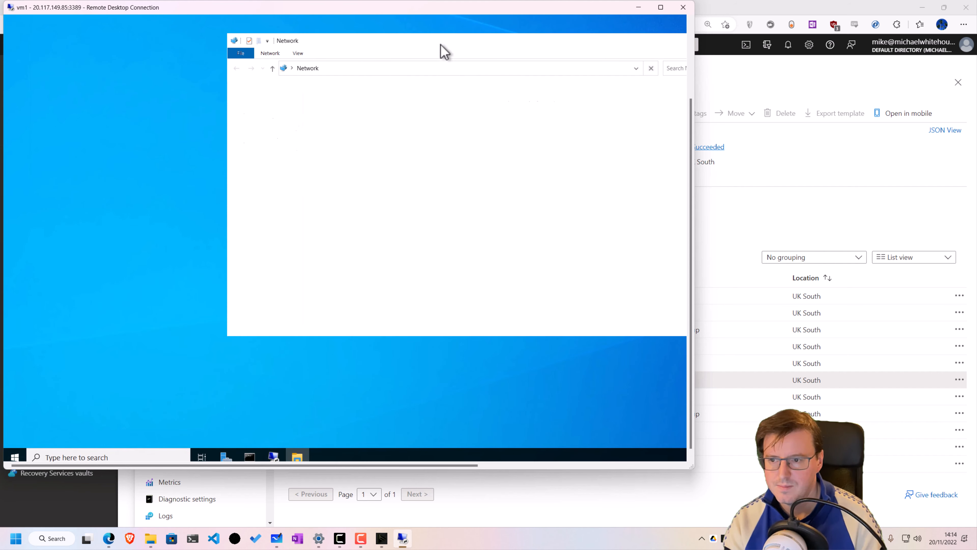
click(472, 87)
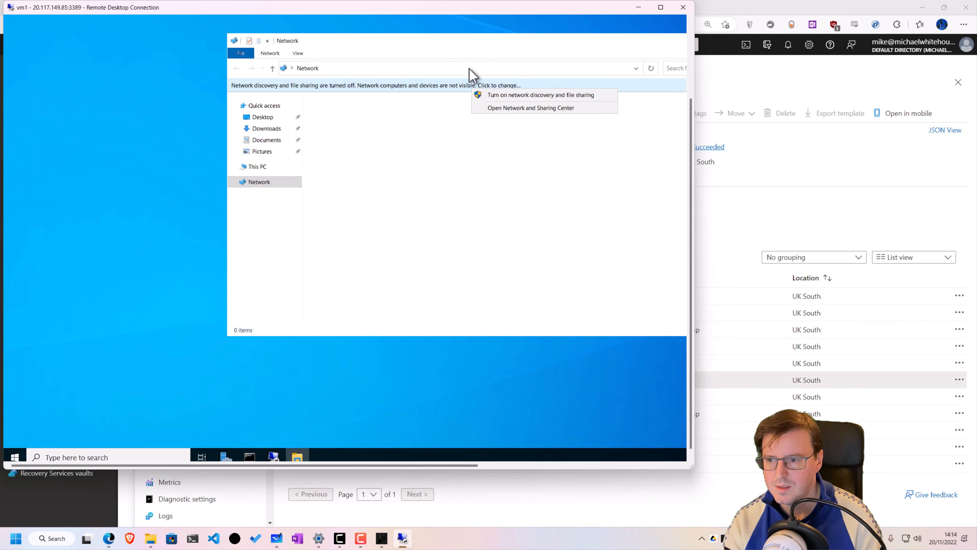
click(528, 109)
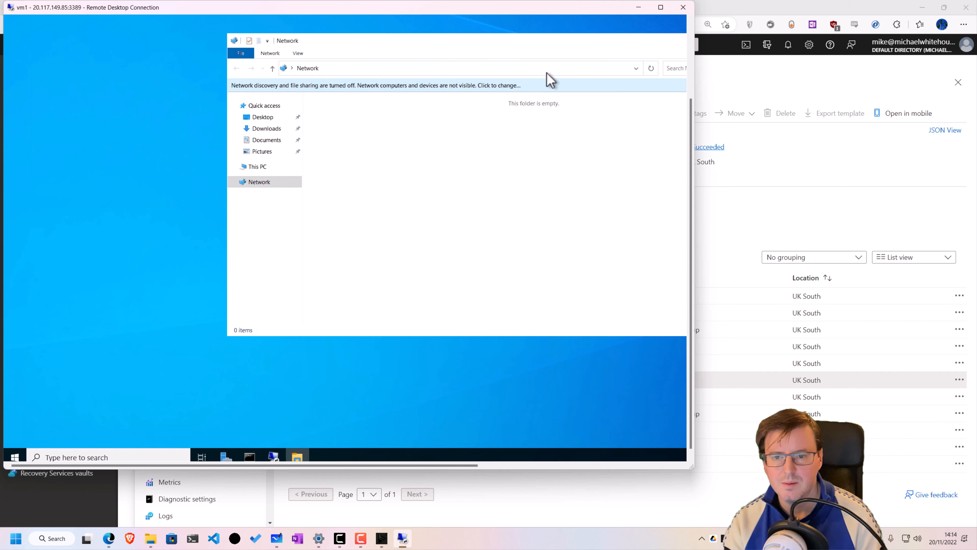
Review vm1's hardware and connection properties from the Network & Internet status settings, and return to the status page
drag(692, 173, 691, 99)
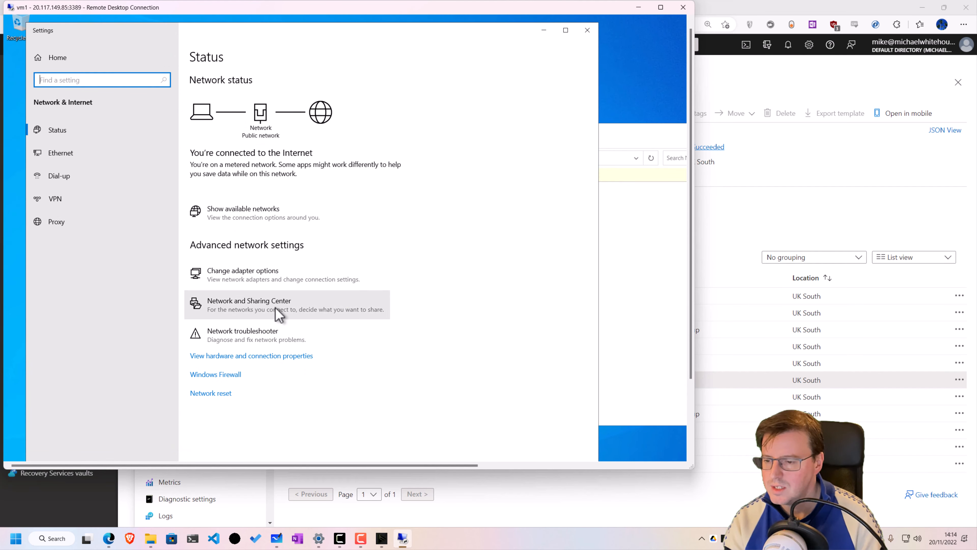
click(254, 356)
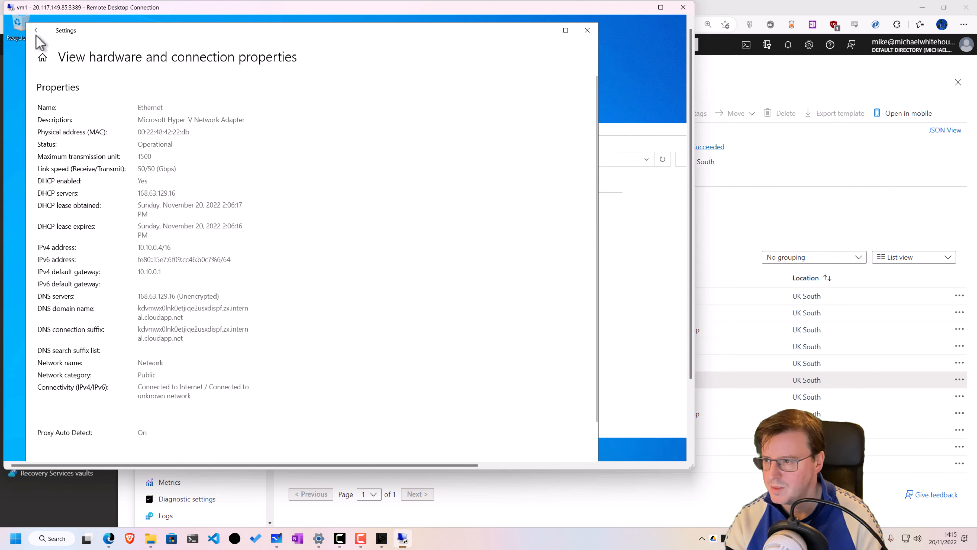
scroll(105, 196, down, 1)
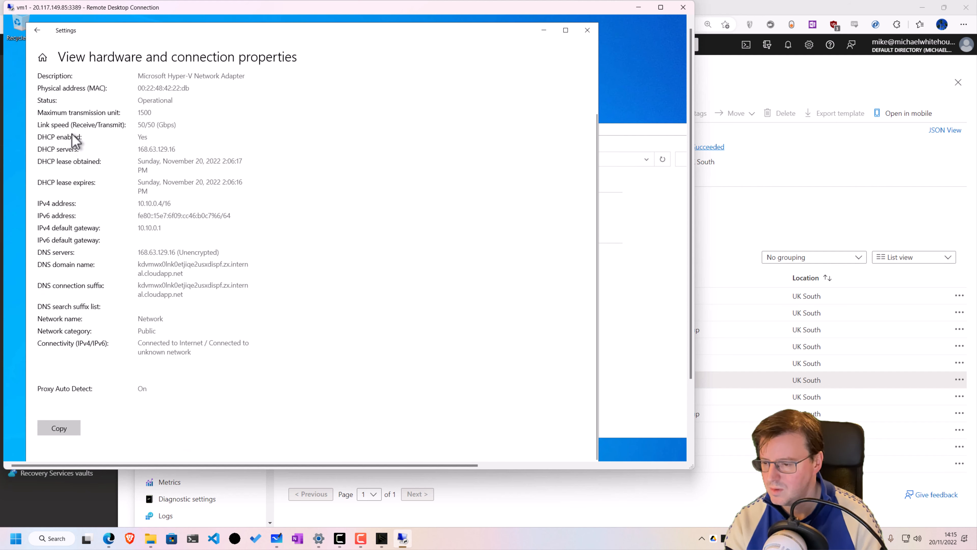
click(38, 30)
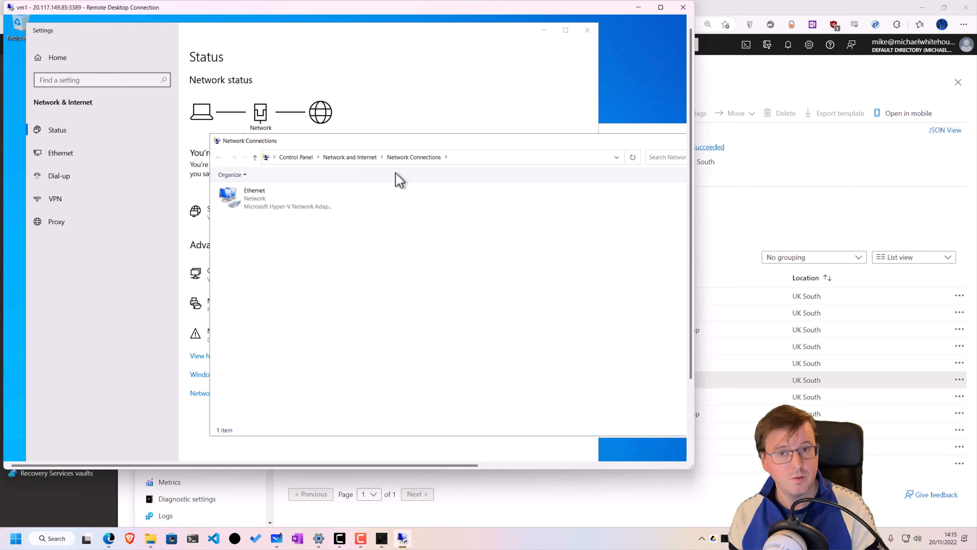
Examine the manual IP address fields in the Ethernet adapter's TCP/IPv4 properties on vm1, and cancel both property dialogs
right_click(270, 211)
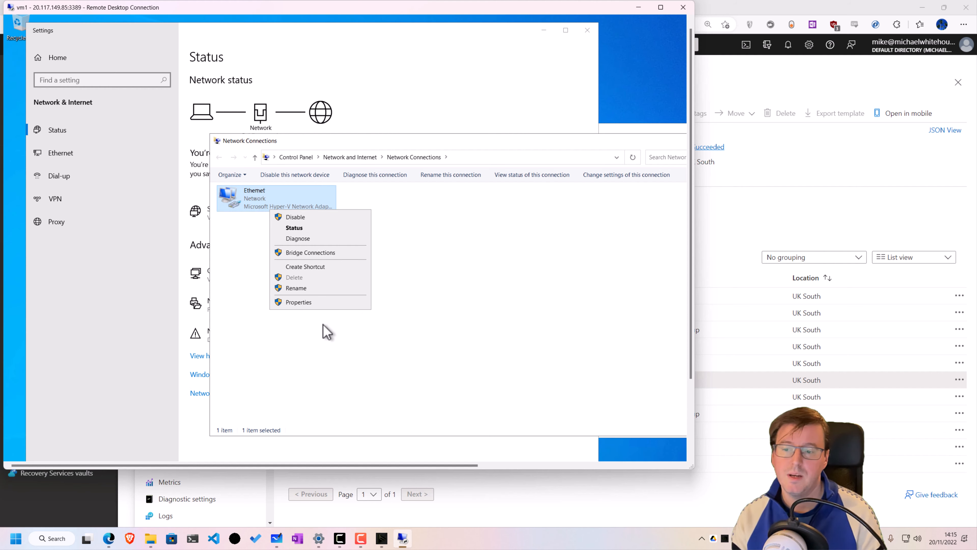
click(327, 303)
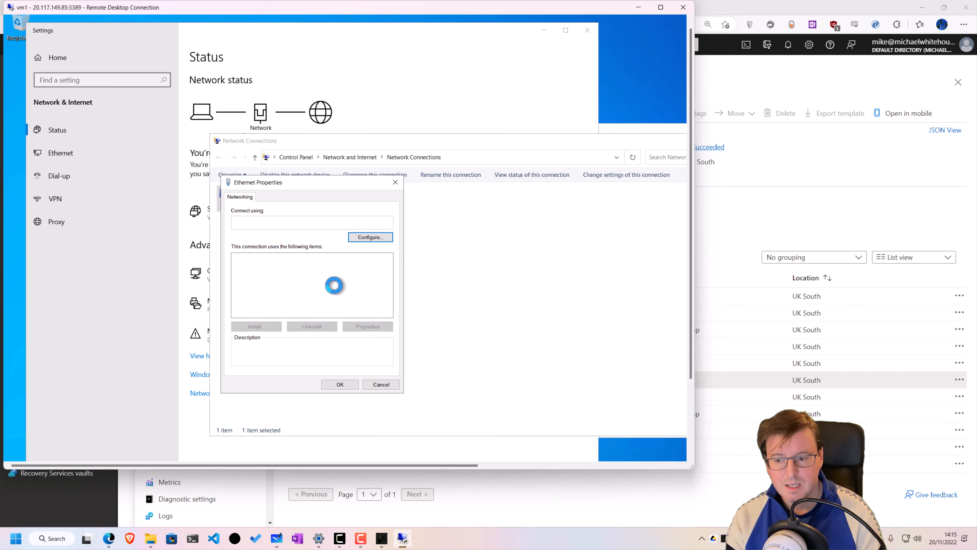
click(333, 281)
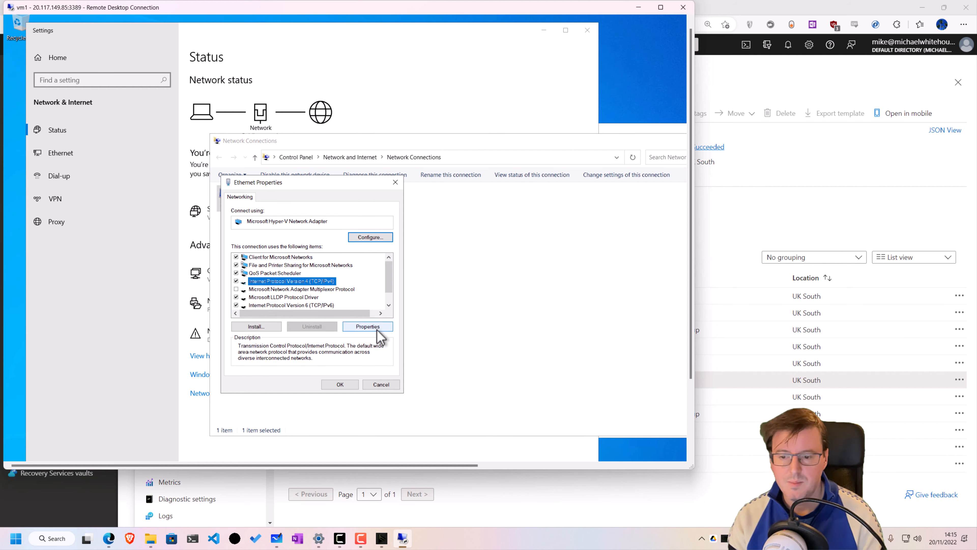
click(377, 329)
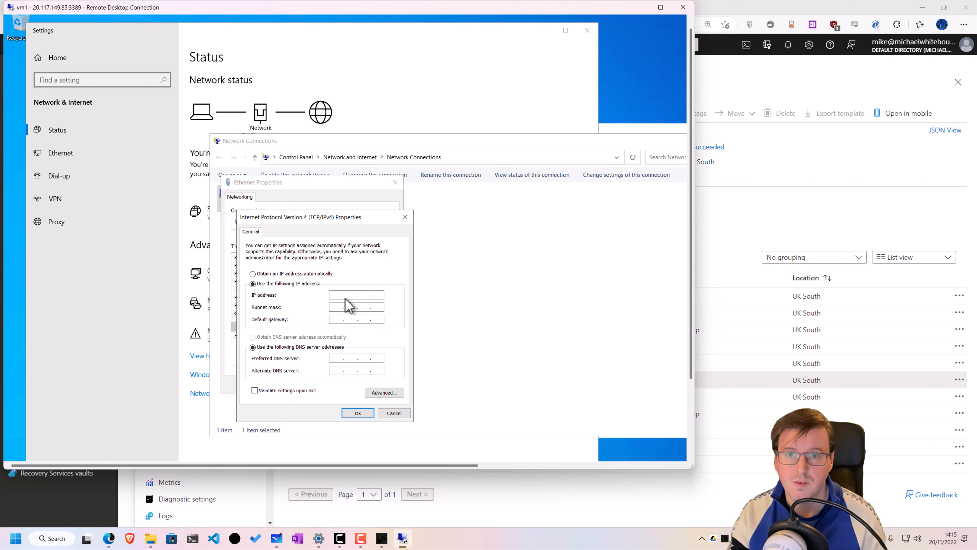
click(394, 413)
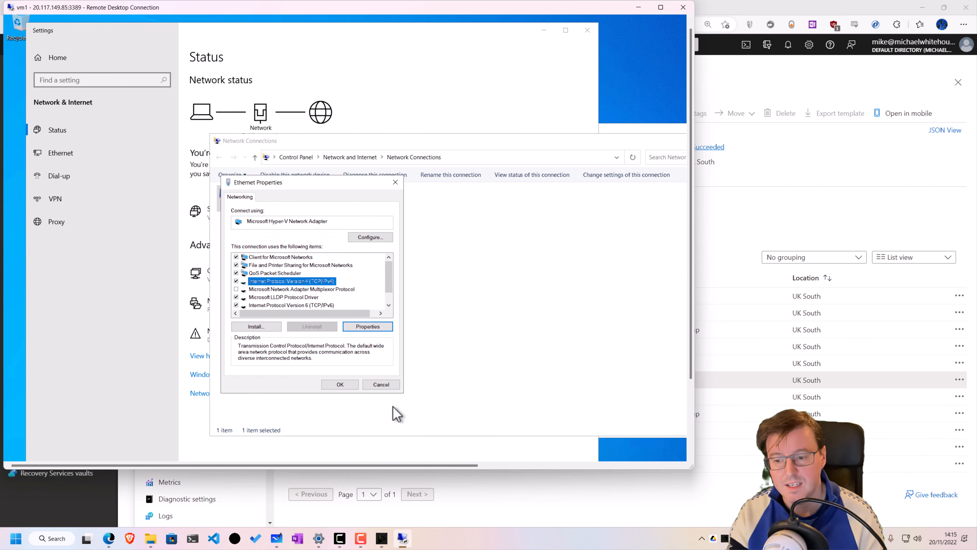
click(377, 387)
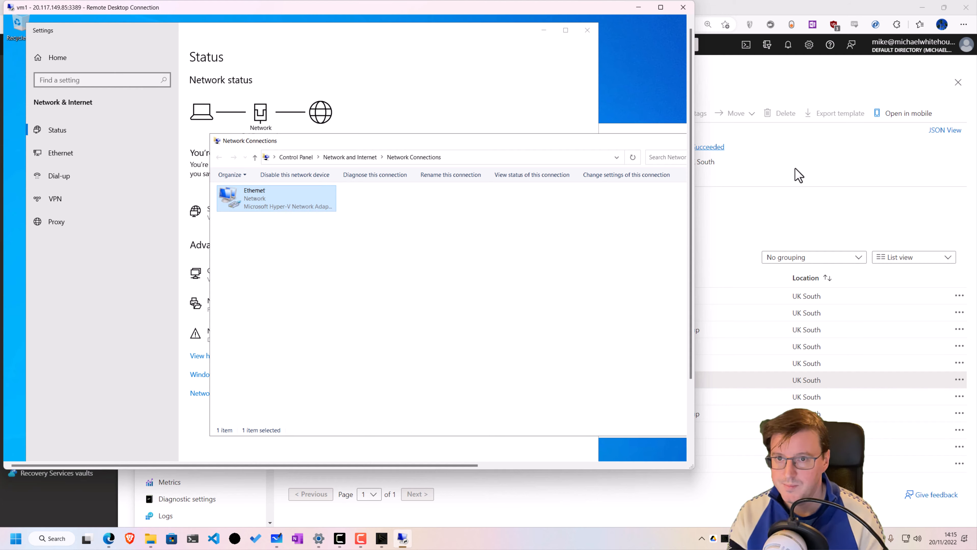
Switch to the Azure portal and open ipconfig1 in the IP configurations of the vm1982 network interface
click(798, 175)
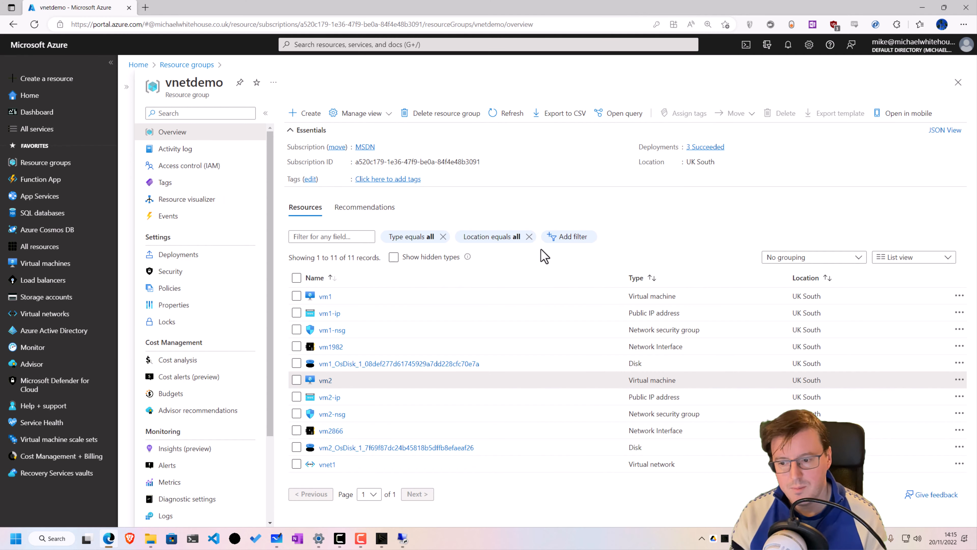
click(328, 348)
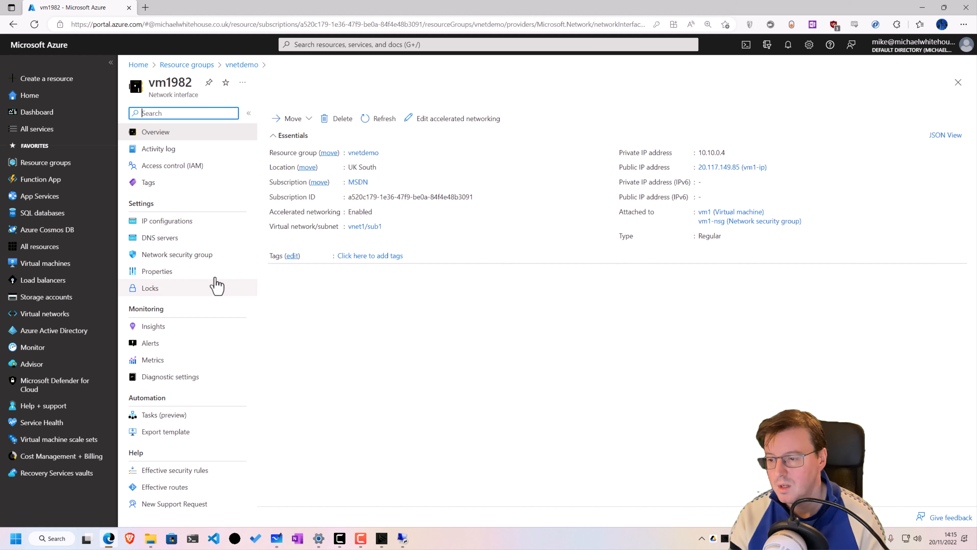
click(194, 230)
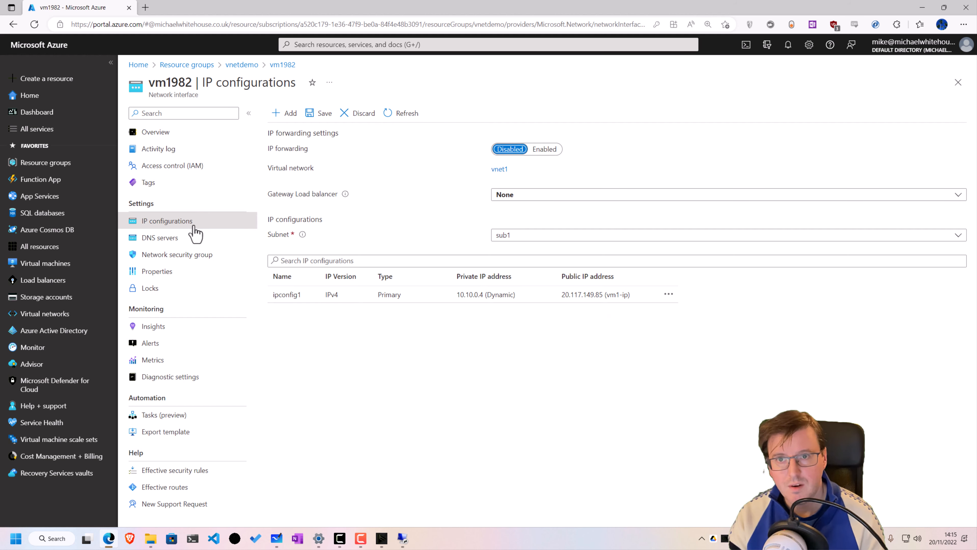
click(365, 295)
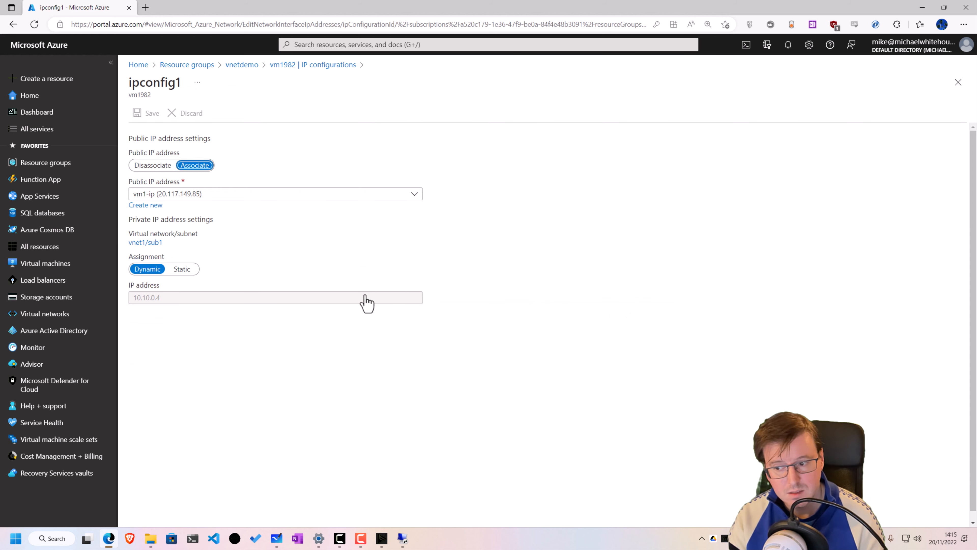
Set ipconfig1's private IP assignment to Static, discard the unsaved edit, and go back to the vnetdemo resource group
click(182, 270)
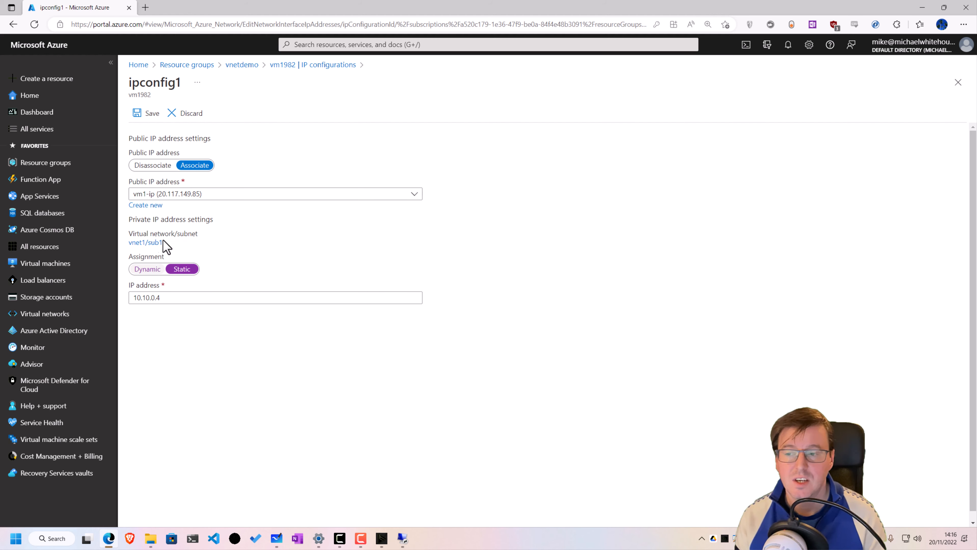
click(307, 66)
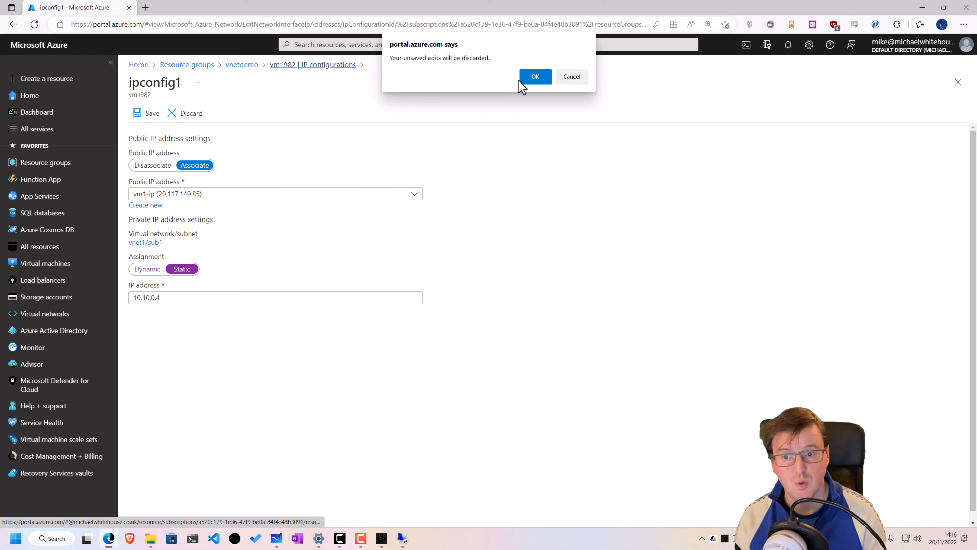
click(535, 77)
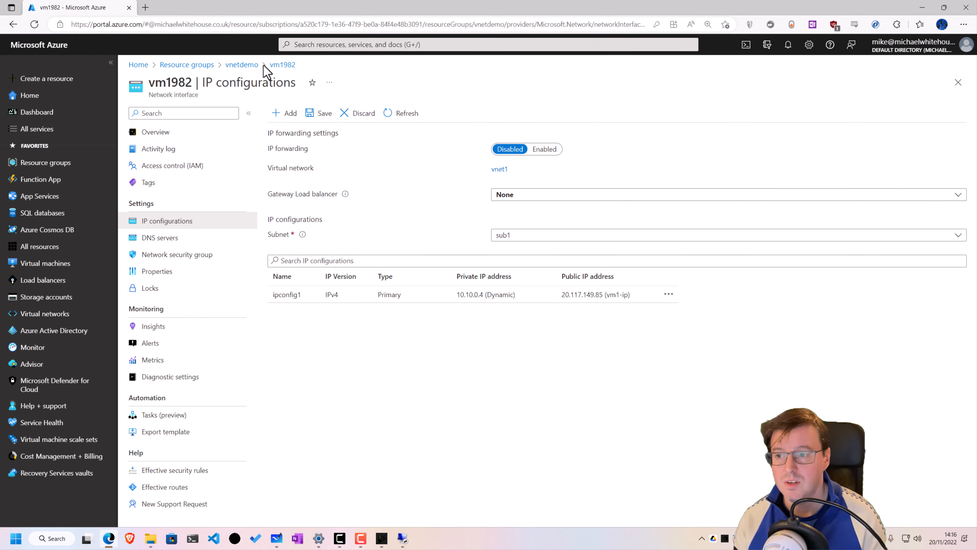
click(291, 66)
click(250, 65)
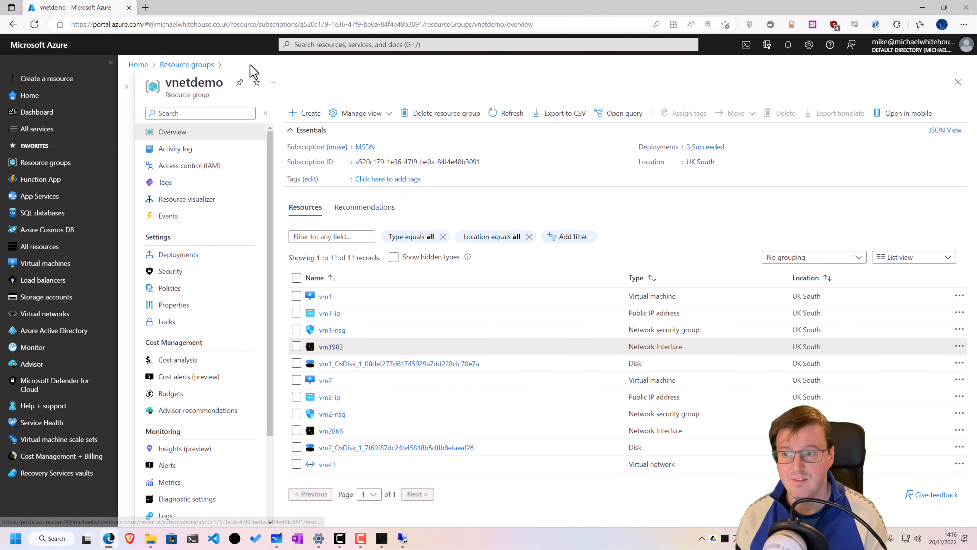
Return to Microsoft Whiteboard and bring the Azure Virtual Network picture above the hand-drawn diagram into view
click(277, 538)
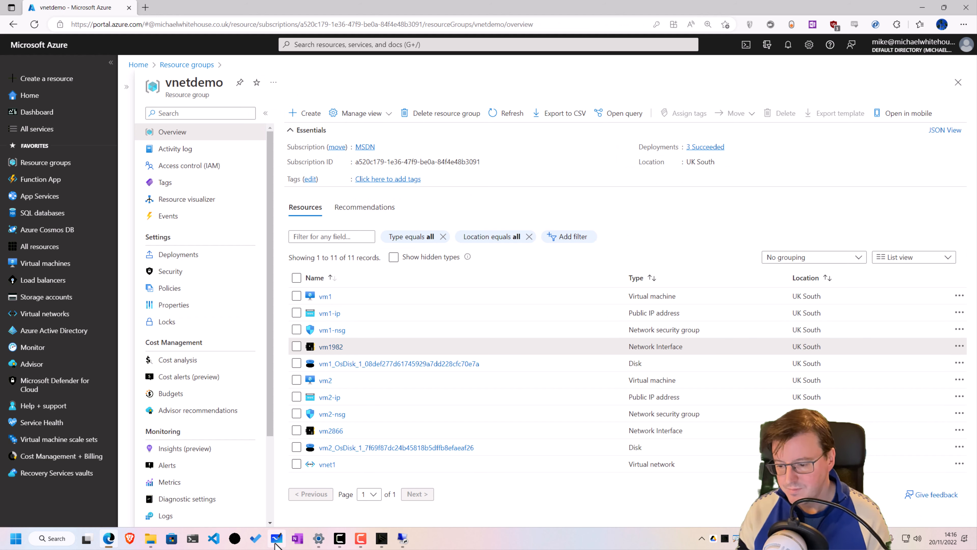
right_click(402, 386)
drag(353, 145, 493, 455)
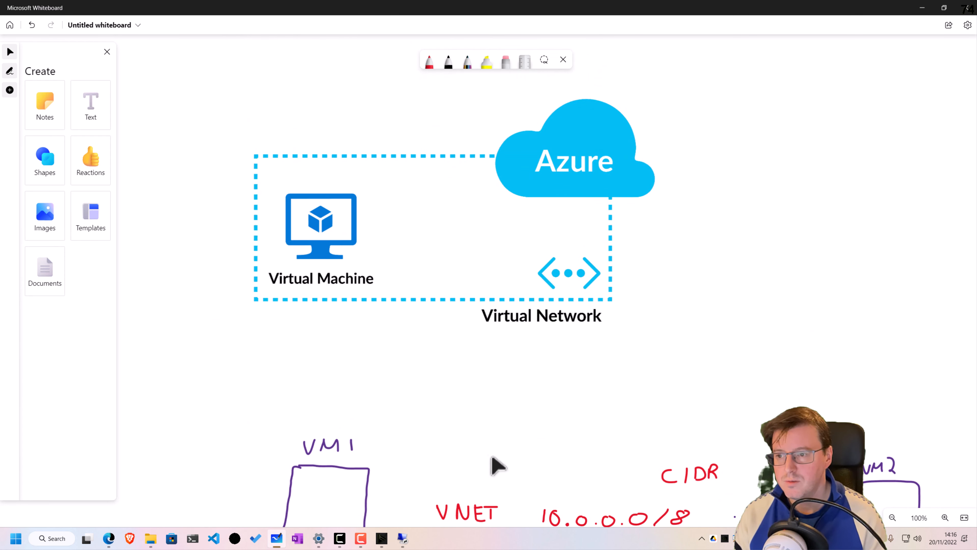
drag(475, 396, 550, 488)
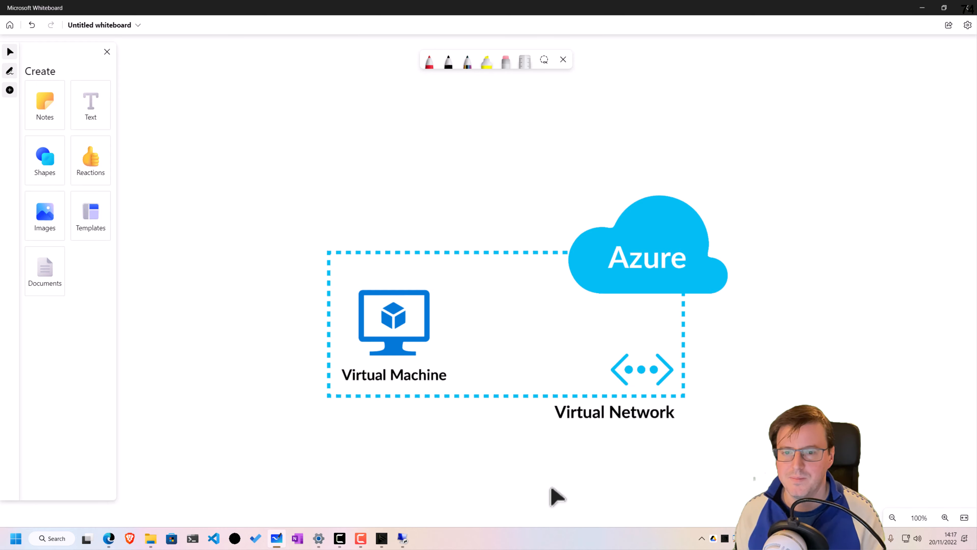
click(574, 402)
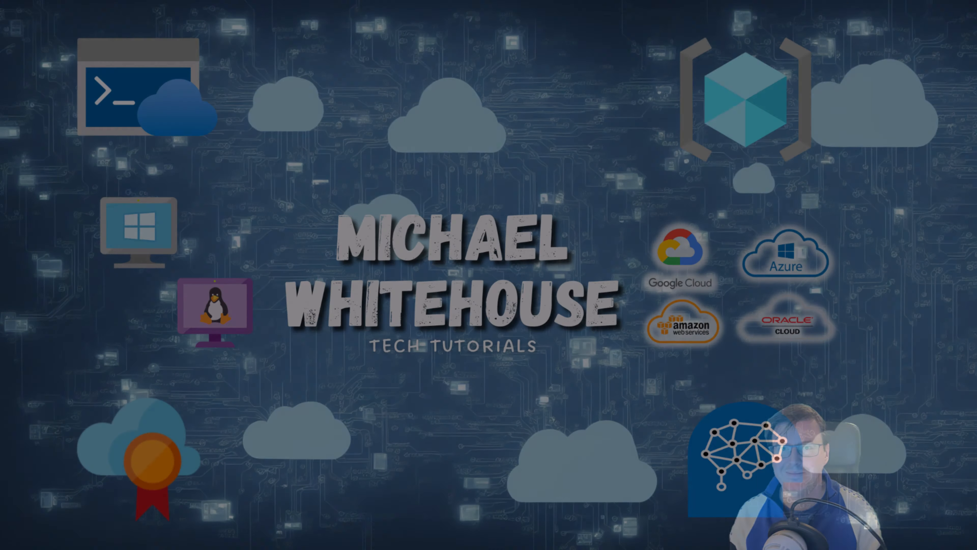